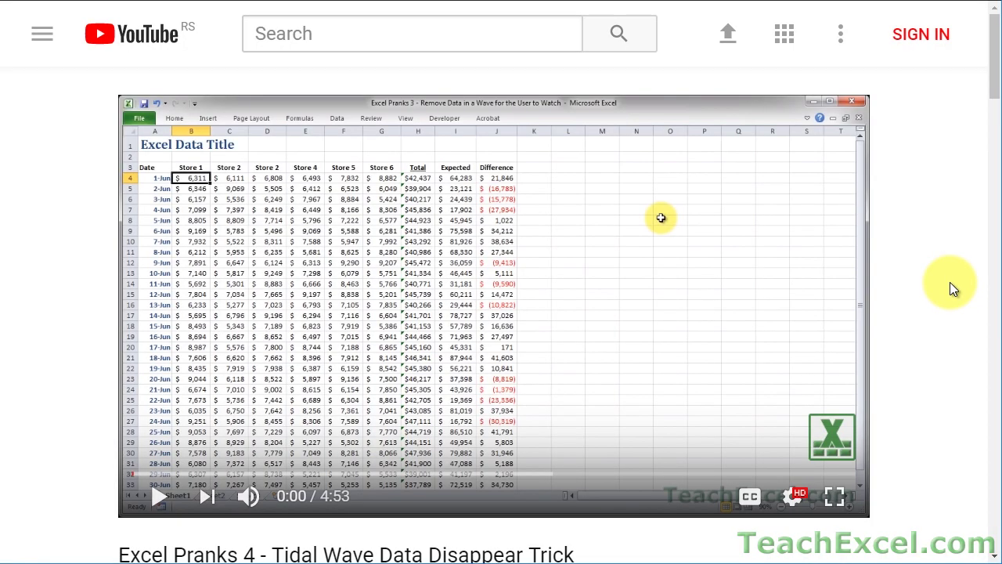
- Open the Excel file link in the description of the Excel Pranks 4 video
{"action": "scroll", "coordinate": [949, 282], "scroll_direction": "down", "scroll_amount": 6}
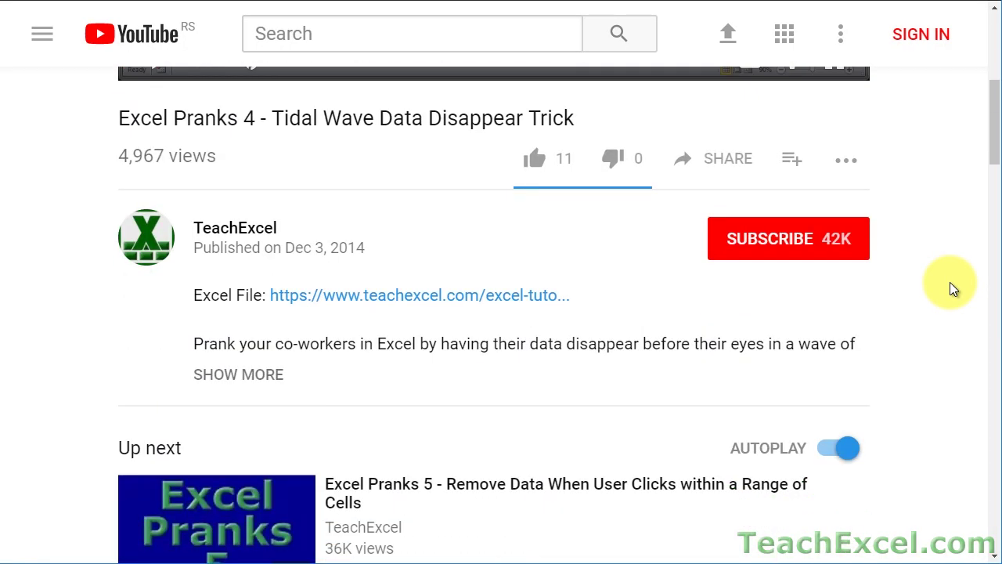
{"action": "left_click", "coordinate": [352, 307]}
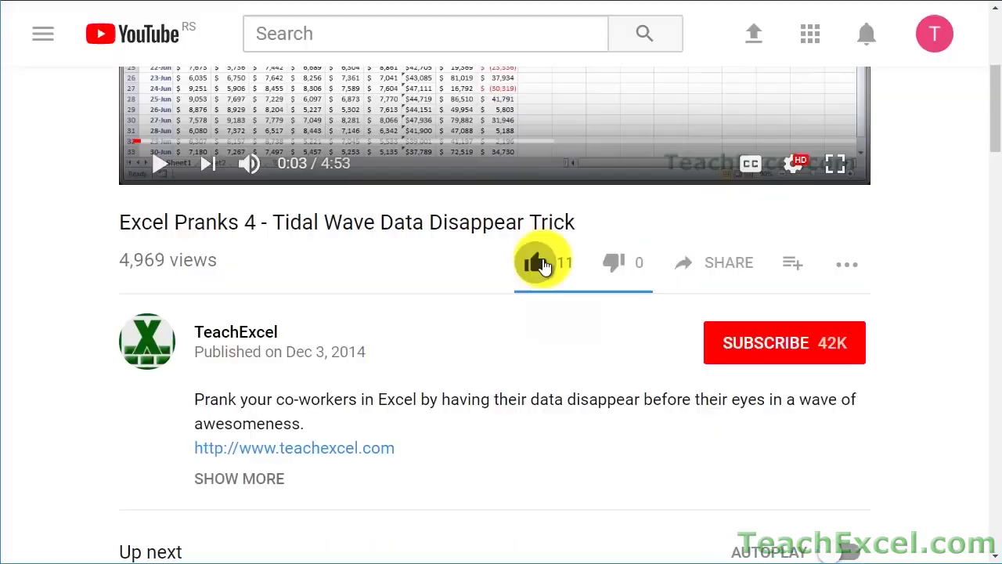
- Like the Excel Pranks 4 video and subscribe to the TeachExcel channel with notifications turned on
{"action": "left_click", "coordinate": [535, 262]}
{"action": "left_click", "coordinate": [733, 342]}
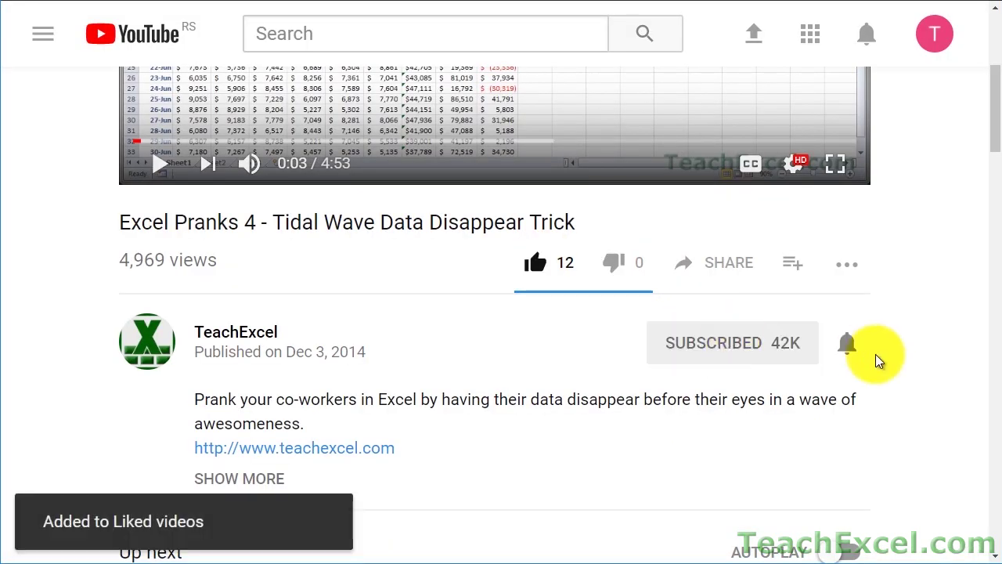
{"action": "left_click", "coordinate": [853, 352]}
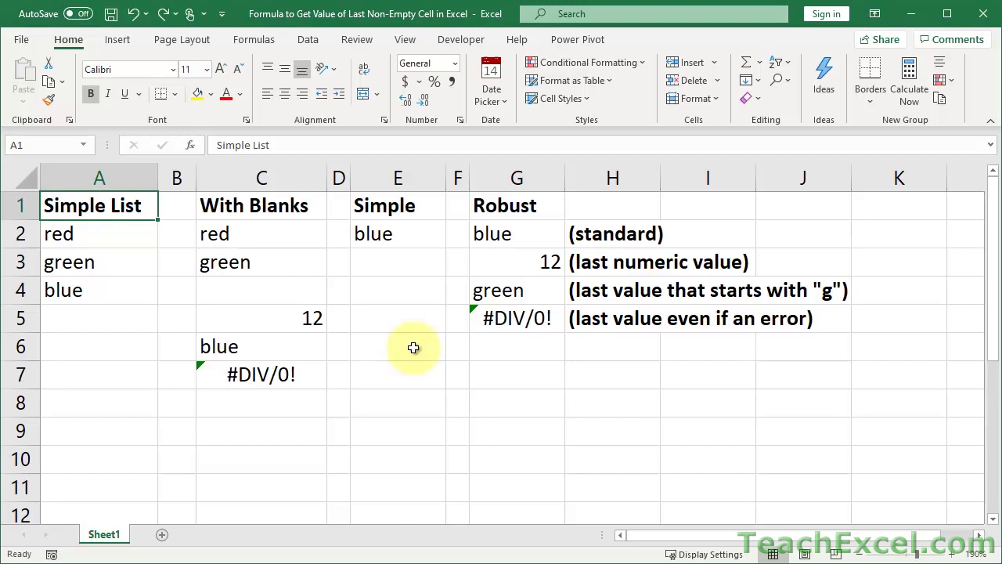
- In the Excel workbook, examine the simple list in A1:A4 and the A:A and COUNTA(A:A) arguments of the formula in E2
{"action": "left_click_drag", "start_coordinate": [107, 198], "coordinate": [111, 289]}
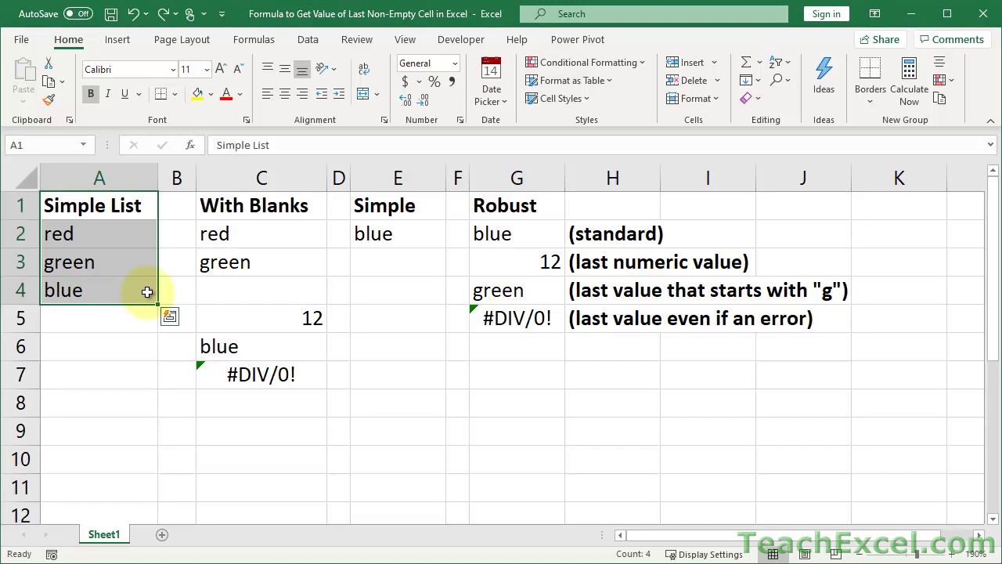
{"action": "left_click", "coordinate": [396, 227]}
{"action": "double_click", "coordinate": [395, 227]}
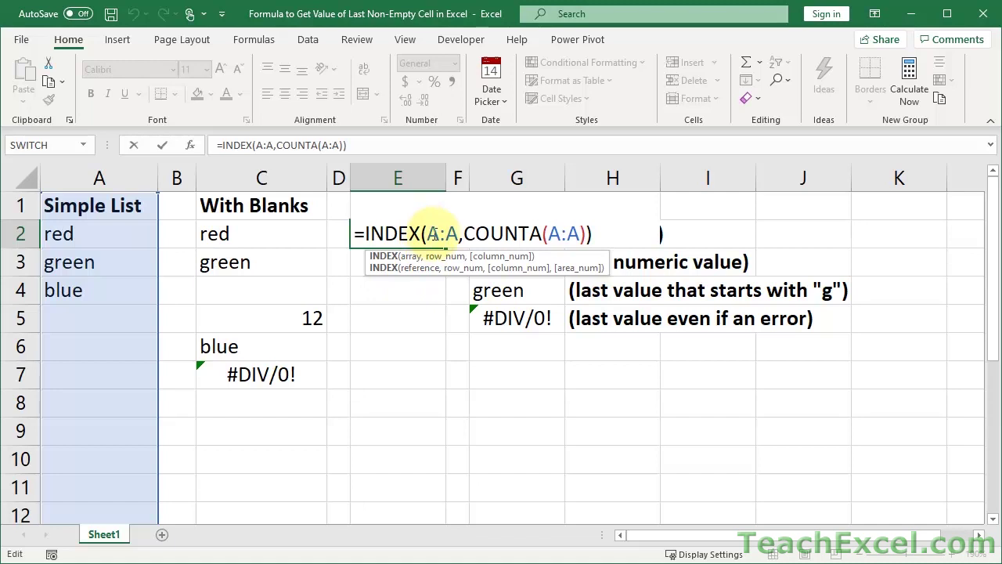
{"action": "left_click_drag", "start_coordinate": [427, 234], "coordinate": [459, 235]}
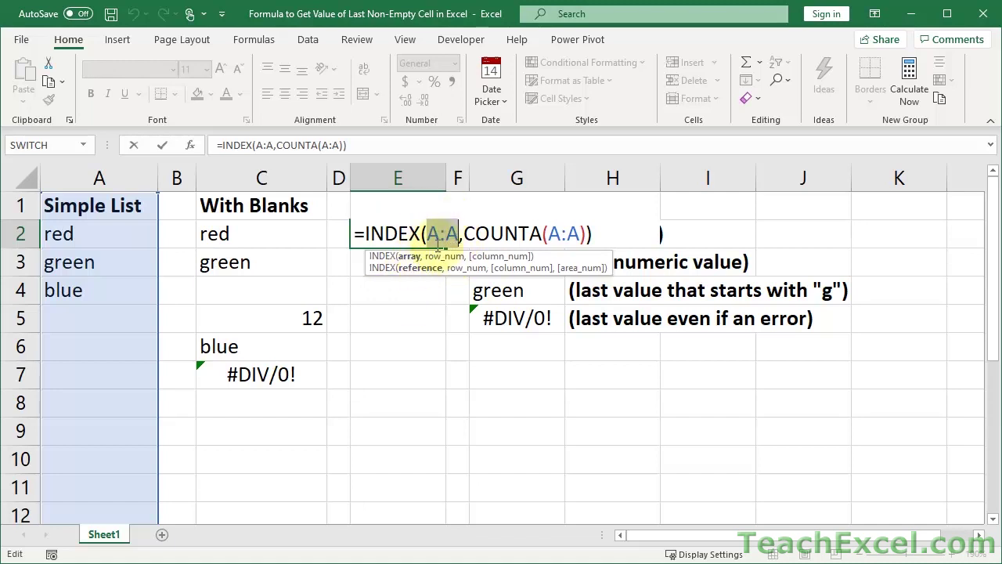
{"action": "left_click_drag", "start_coordinate": [463, 234], "coordinate": [587, 239]}
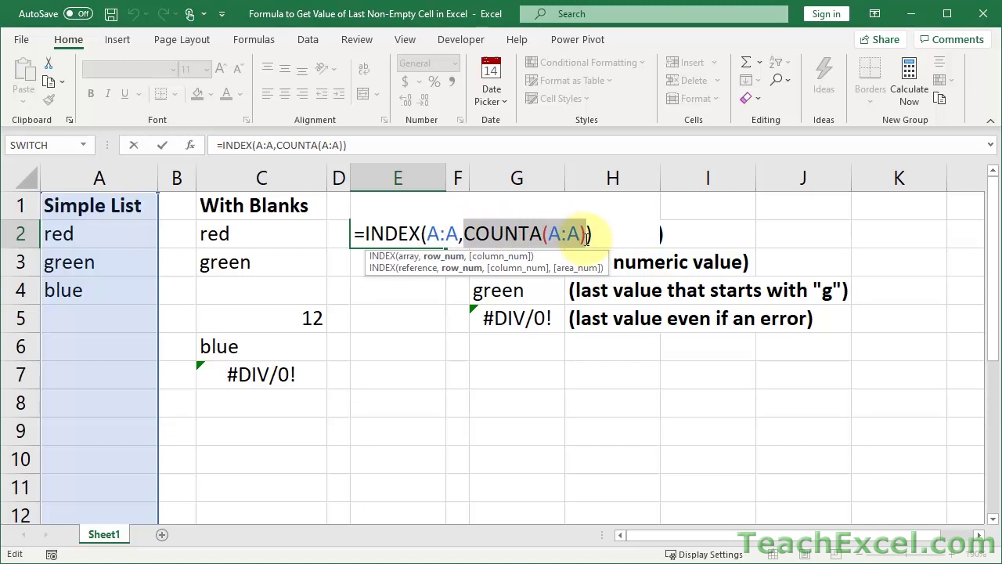
{"action": "key", "text": "Escape"}
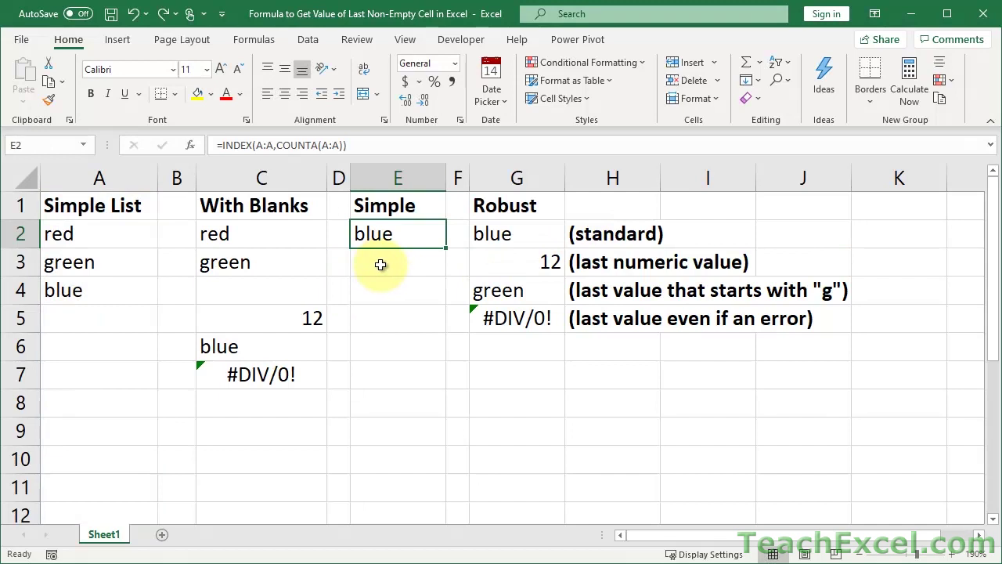
- Enter the test formula =INDEX(A1:A6,2) in cell E3
{"action": "left_click", "coordinate": [381, 265]}
{"action": "type", "text": "="}
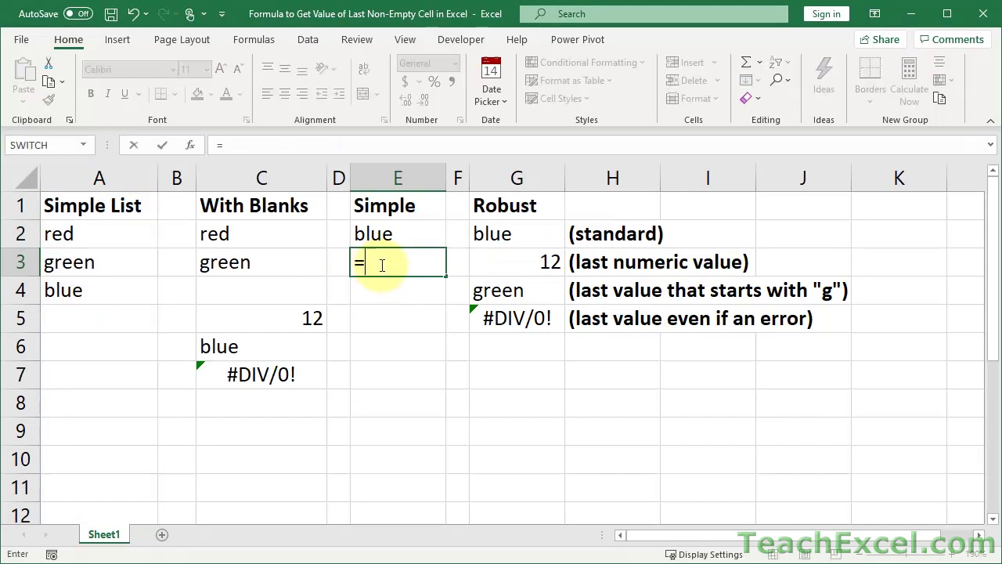
{"action": "type", "text": "index"}
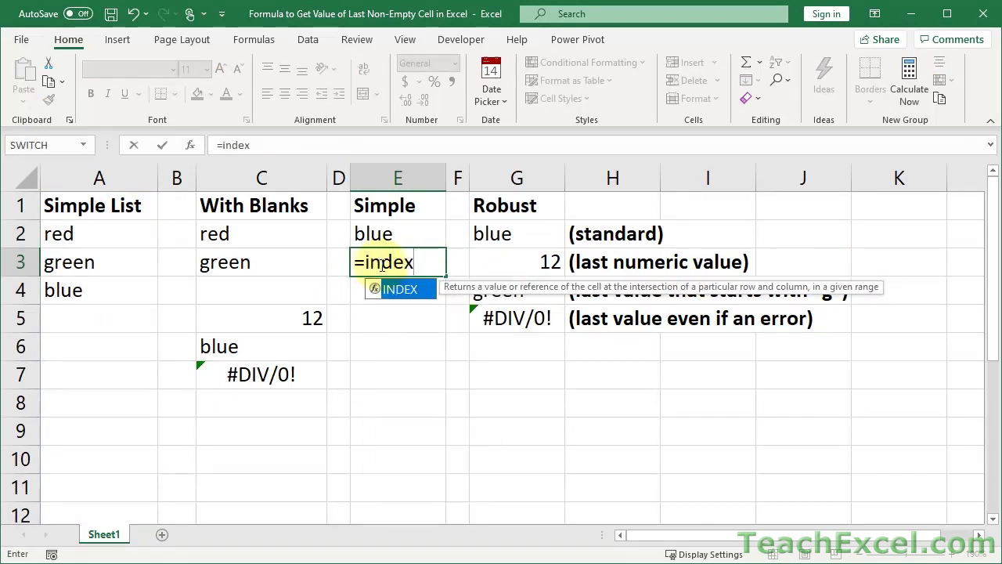
{"action": "key", "text": "Tab"}
{"action": "left_click_drag", "start_coordinate": [92, 205], "coordinate": [92, 353]}
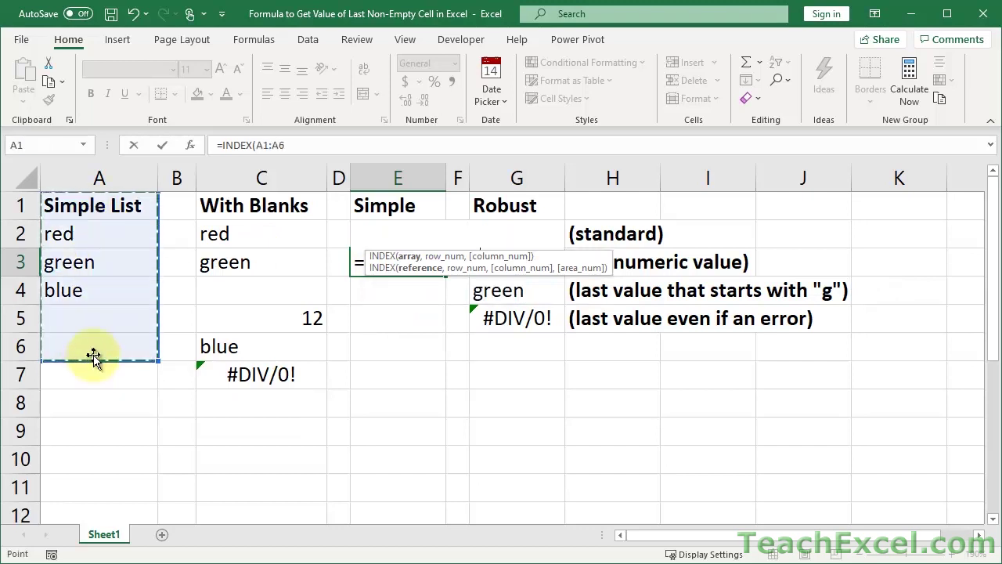
{"action": "type", "text": ","}
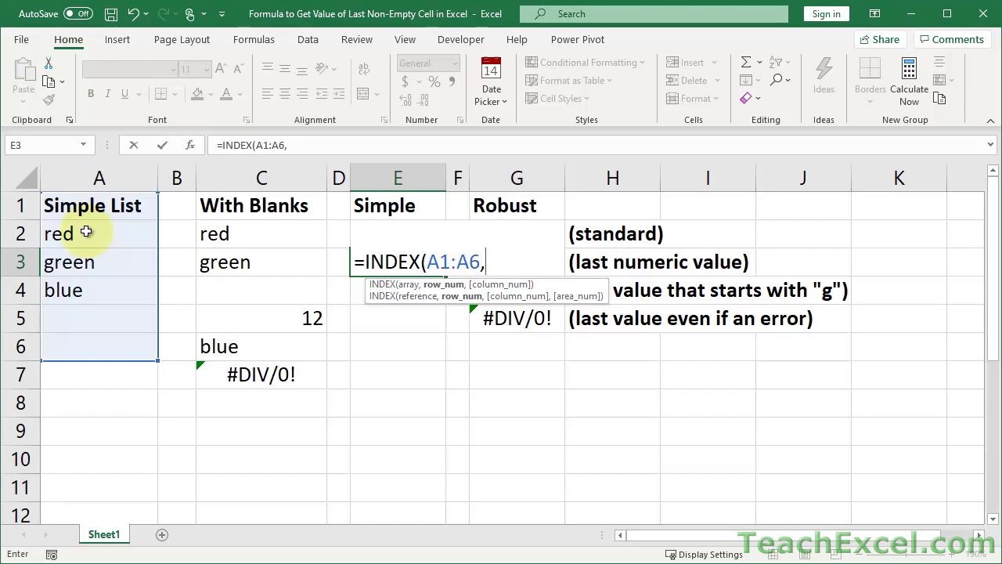
{"action": "type", "text": "2)"}
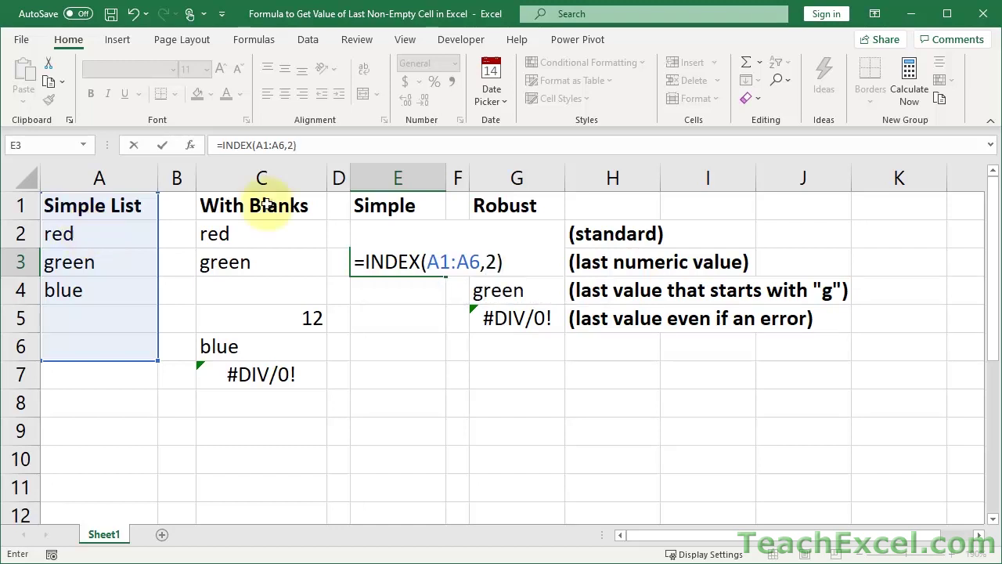
{"action": "key", "text": "Return"}
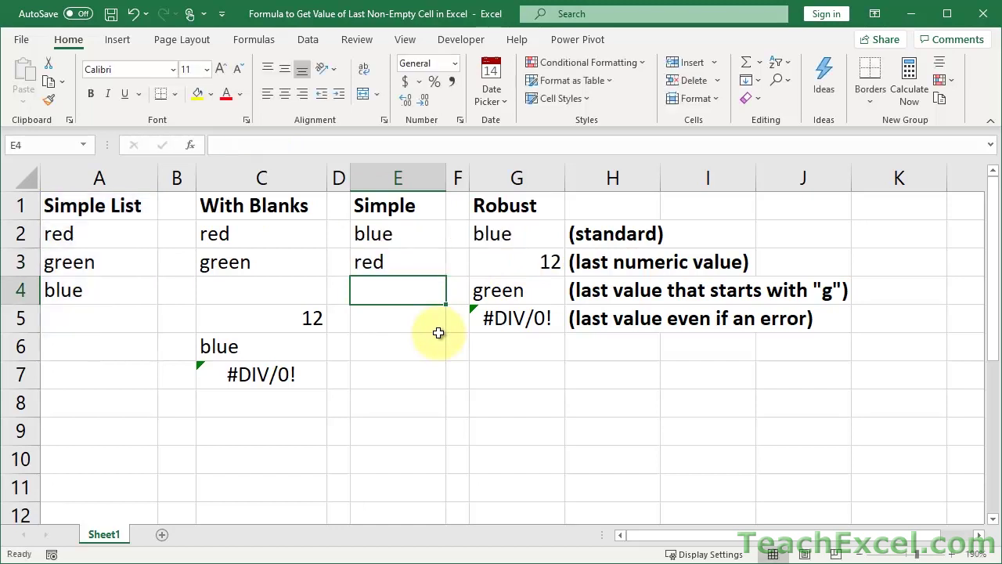
- Change the test formula in E3 to =INDEX(A2:A7,1) by shifting its range down one row and setting the row number to 1
{"action": "double_click", "coordinate": [386, 262]}
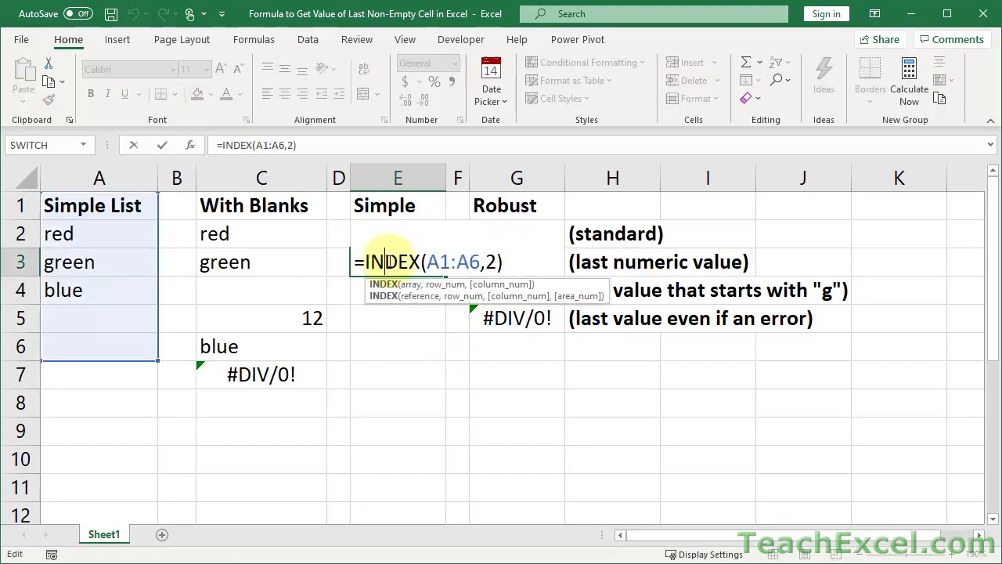
{"action": "left_click", "coordinate": [435, 262]}
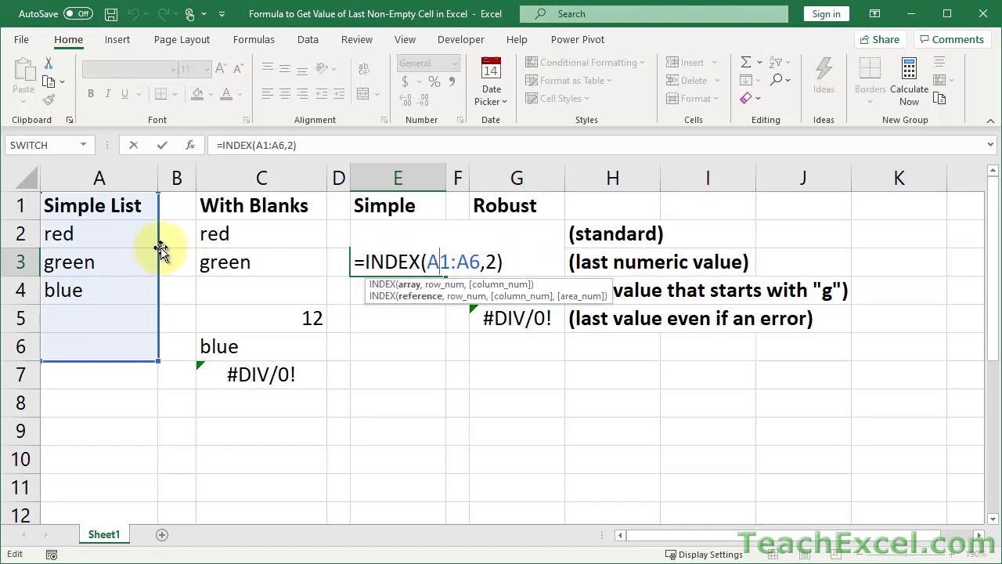
{"action": "left_click_drag", "start_coordinate": [160, 248], "coordinate": [109, 267]}
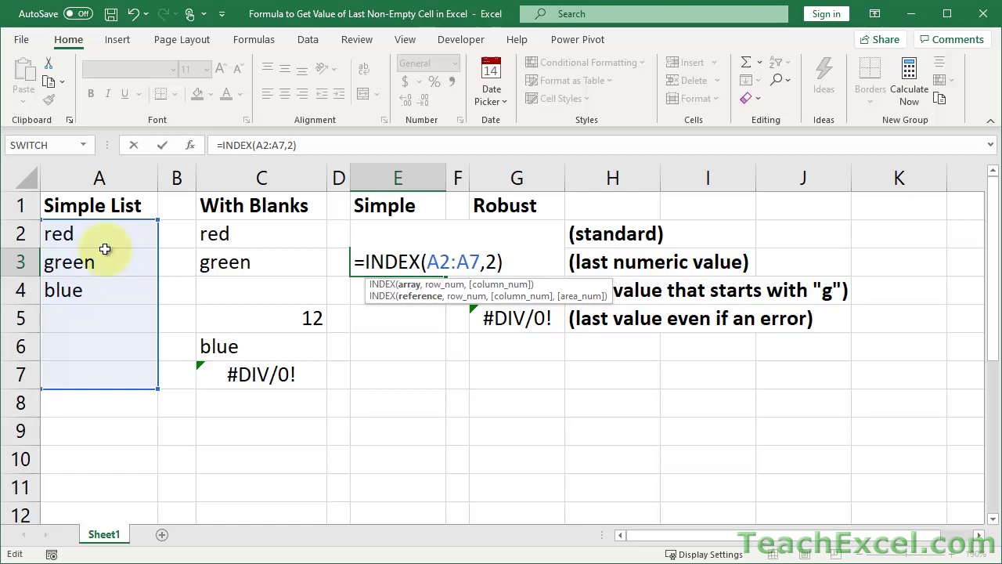
{"action": "left_click", "coordinate": [496, 262]}
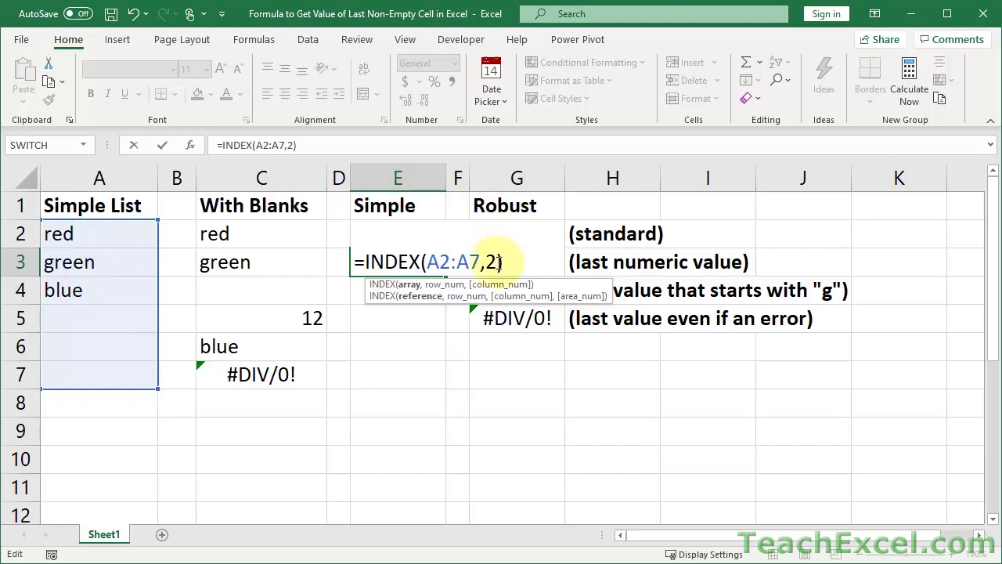
{"action": "key", "text": "BackSpace"}
{"action": "type", "text": "1"}
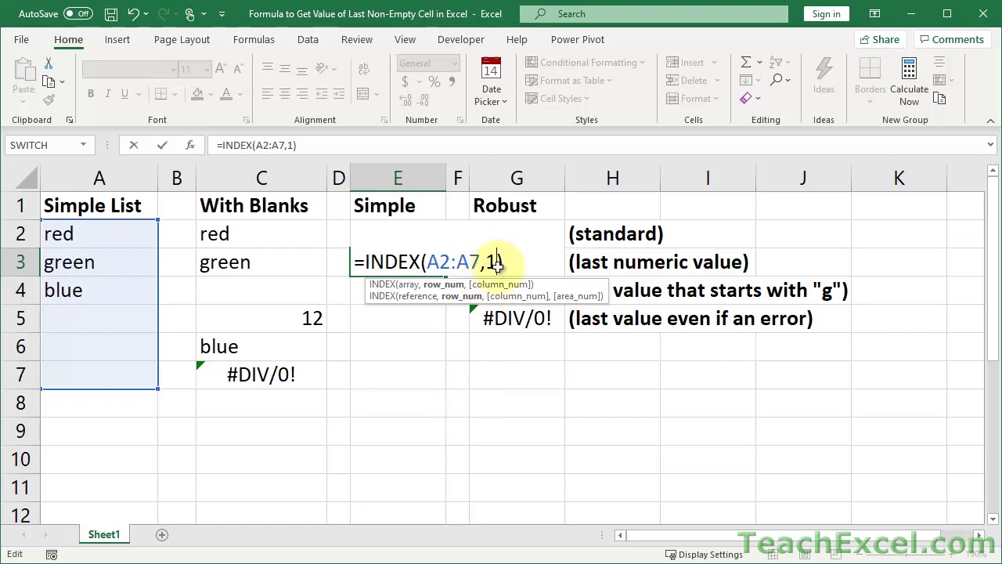
{"action": "left_click_drag", "start_coordinate": [426, 262], "coordinate": [461, 266]}
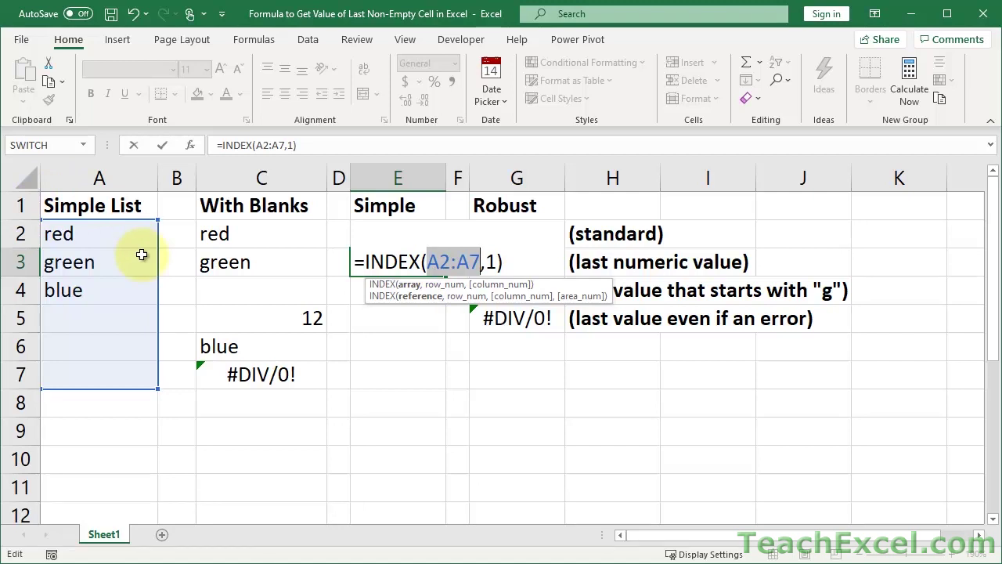
{"action": "key", "text": "Return"}
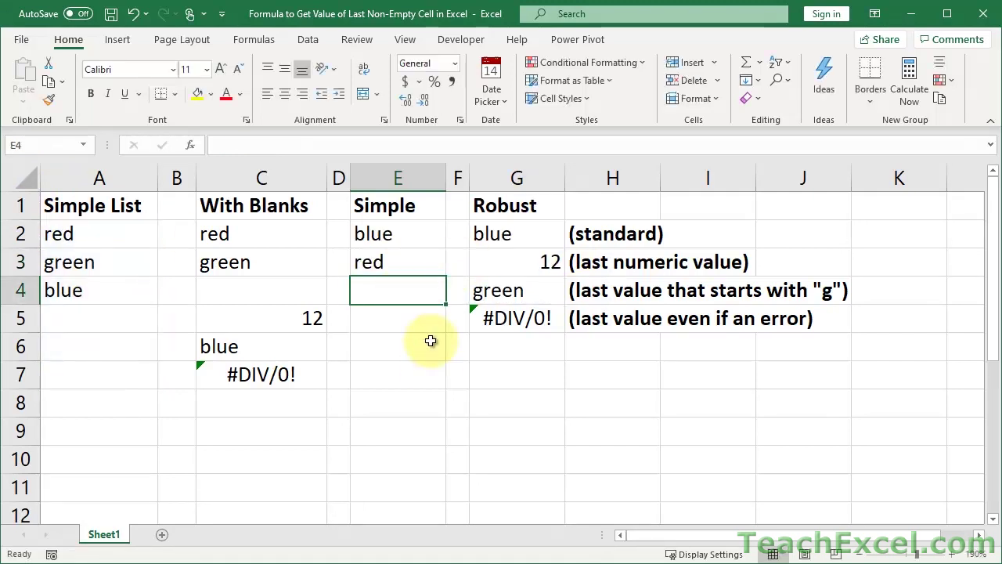
- Set the row number in E3's INDEX formula to 2, and clear the test cell after checking its result
{"action": "double_click", "coordinate": [415, 262]}
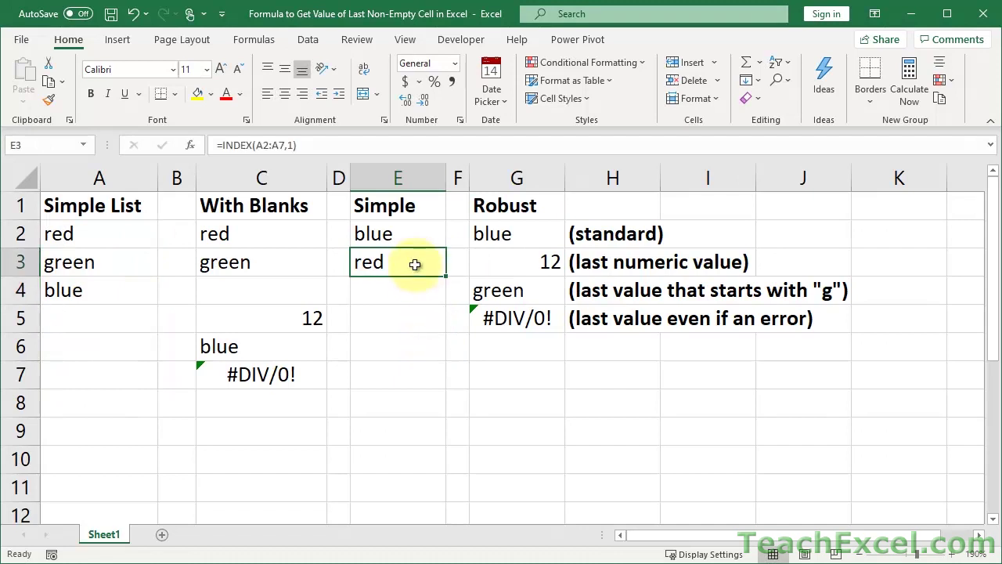
{"action": "key", "text": "BackSpace"}
{"action": "type", "text": "2"}
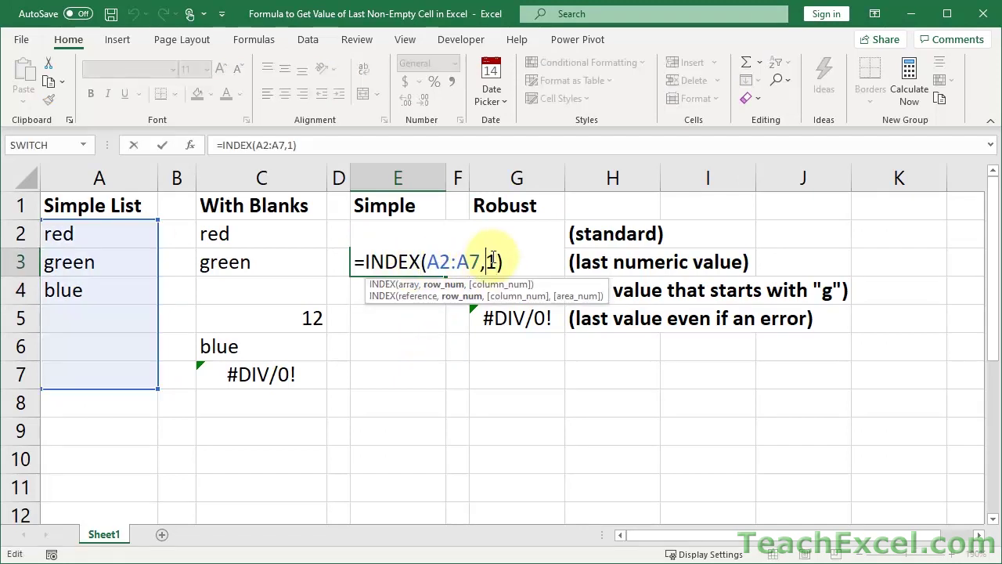
{"action": "key", "text": "Return"}
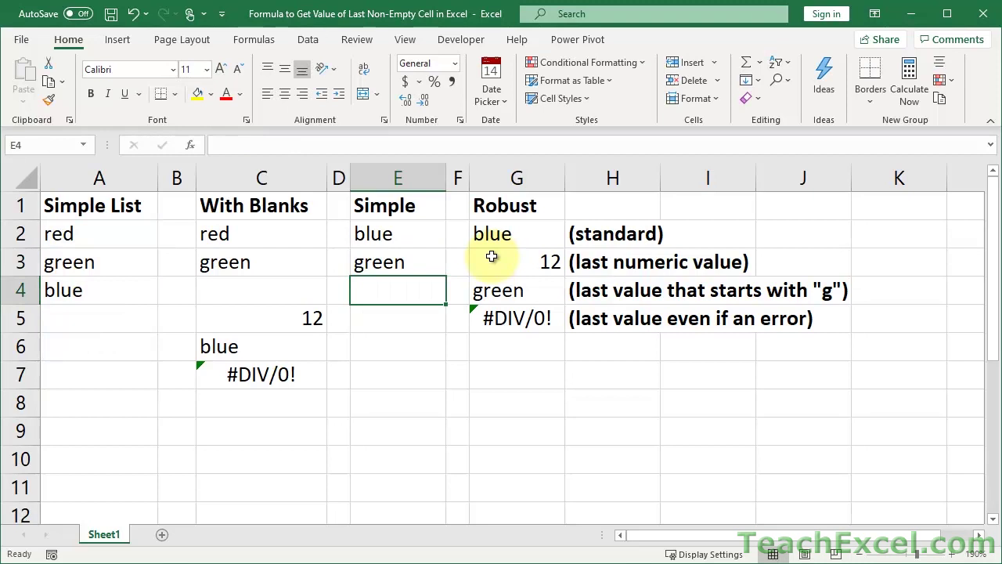
{"action": "key", "text": "Up"}
{"action": "key", "text": "Delete"}
- Examine the COUNTA(A:A) argument of E2's formula, removing and restoring the final A of COUNTA
{"action": "double_click", "coordinate": [377, 233]}
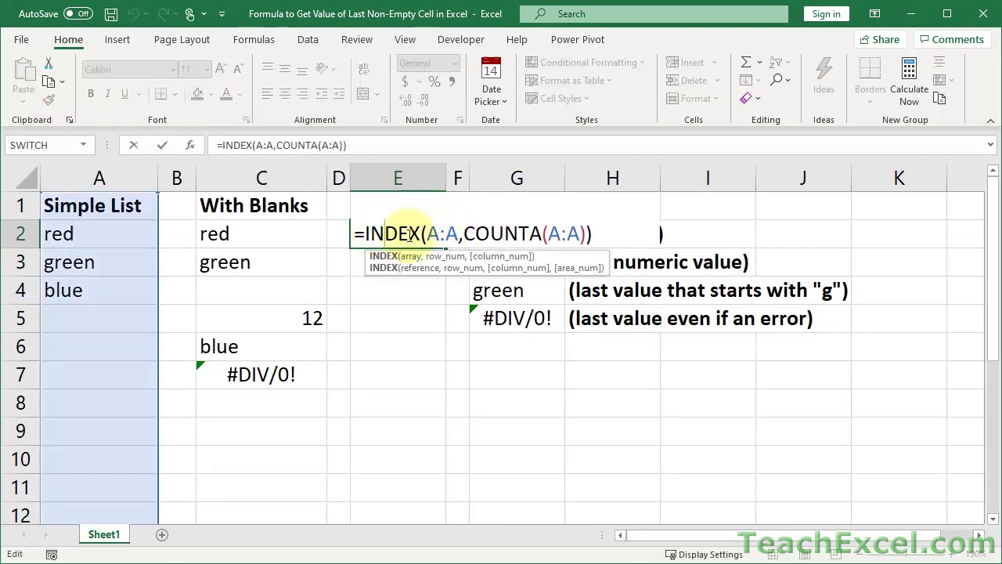
{"action": "left_click_drag", "start_coordinate": [464, 233], "coordinate": [585, 229]}
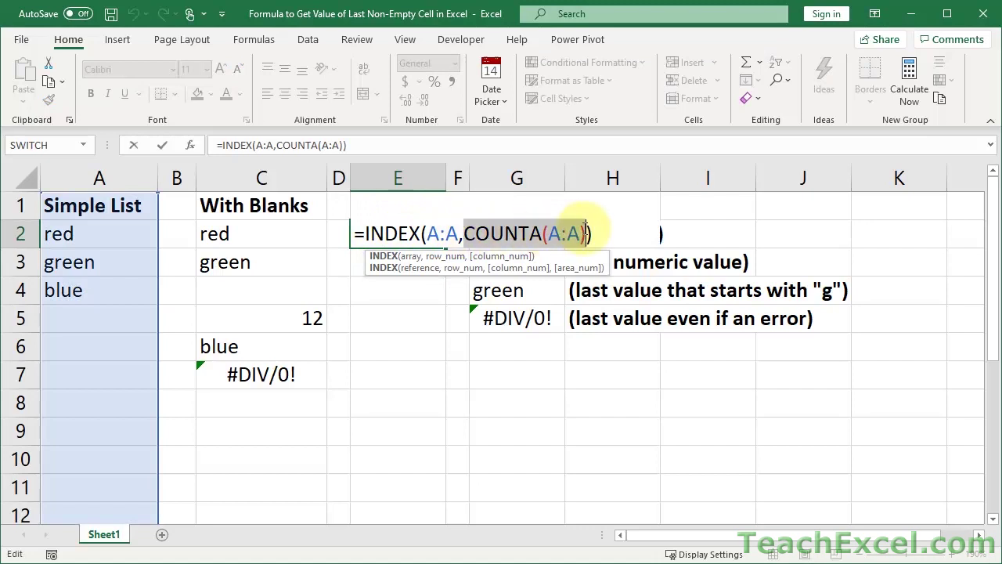
{"action": "left_click", "coordinate": [542, 233]}
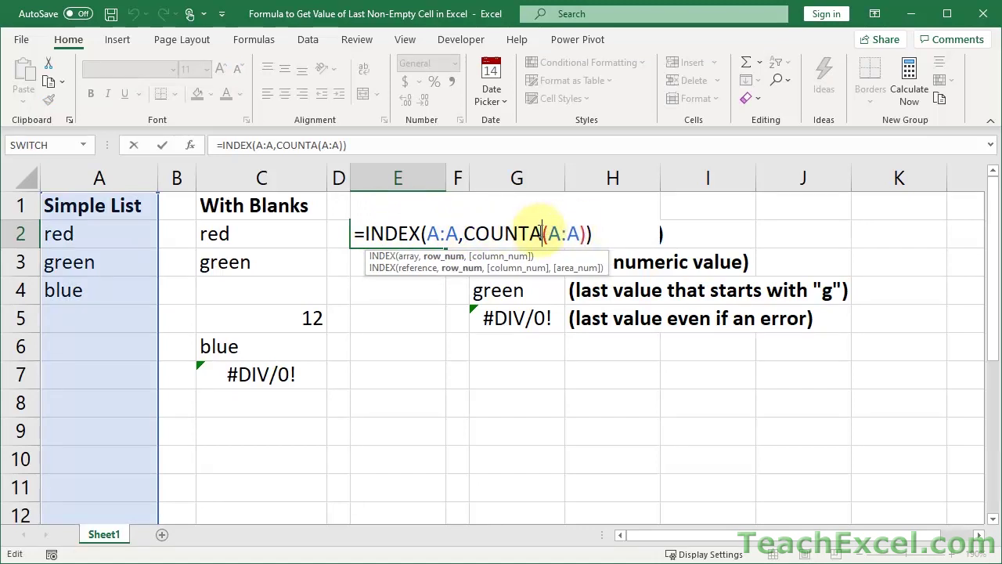
{"action": "key", "text": "BackSpace"}
{"action": "type", "text": "A"}
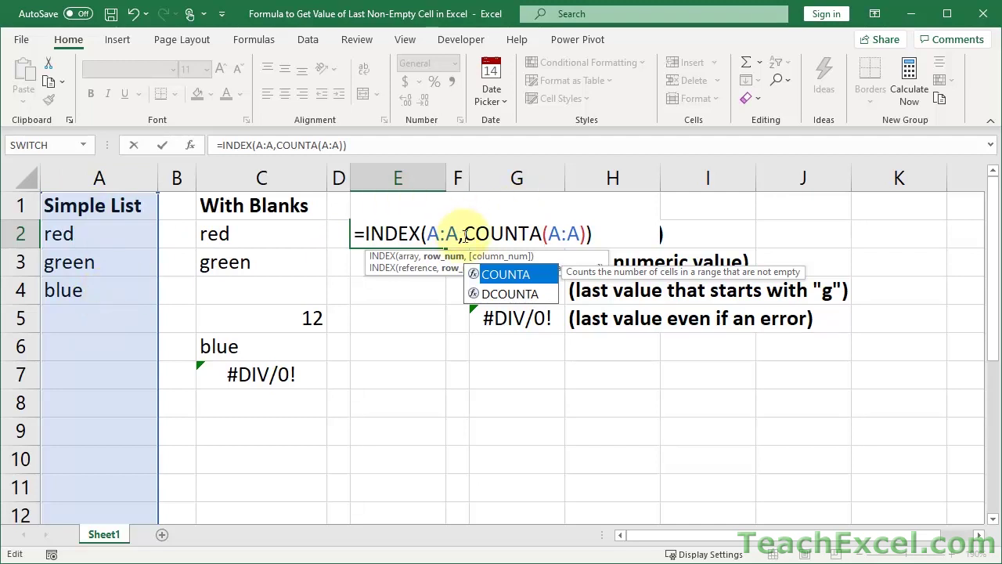
- Try replacing the COUNTA(A:A) argument in E2's formula with 4, and undo the replacement
{"action": "left_click_drag", "start_coordinate": [465, 235], "coordinate": [585, 232]}
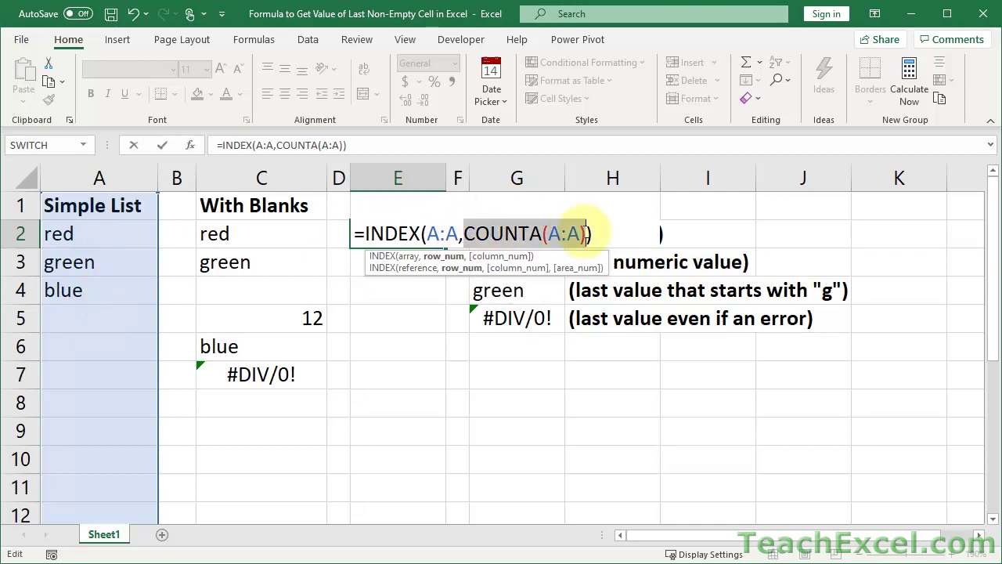
{"action": "type", "text": "4"}
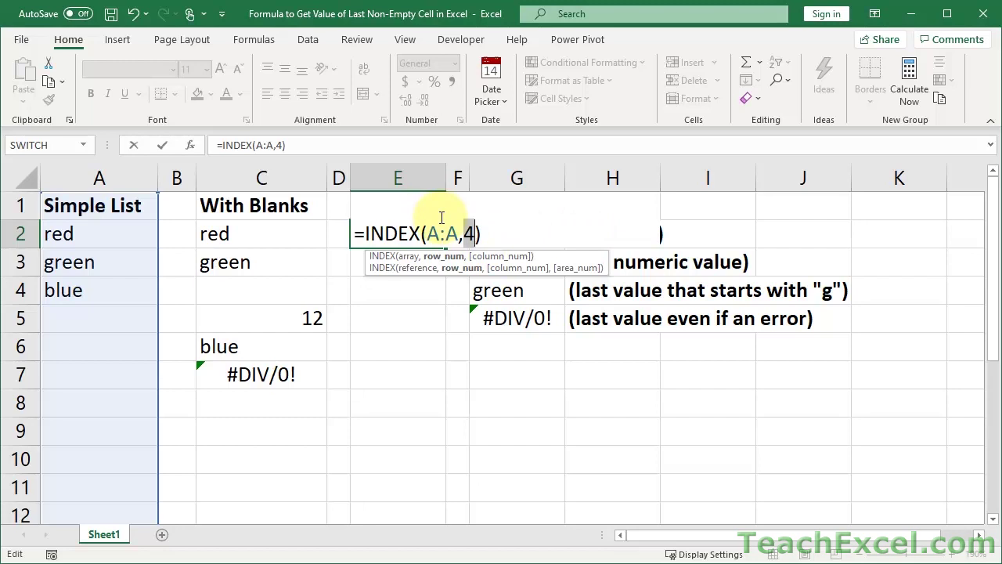
{"action": "key", "text": "ctrl+z"}
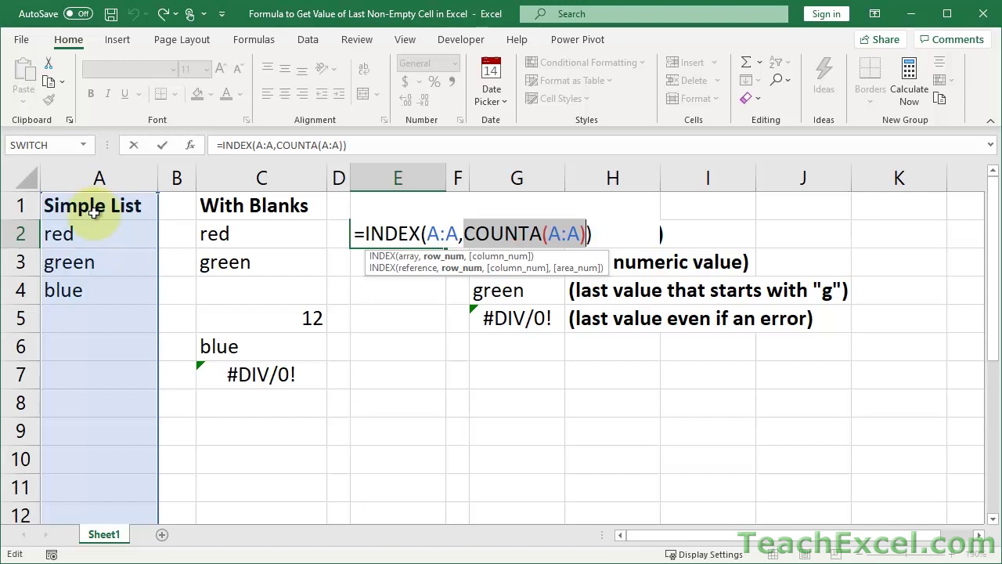
- Examine the A:A range used as the INDEX array in E2's formula, and finish editing the cell
{"action": "left_click_drag", "start_coordinate": [426, 233], "coordinate": [459, 235]}
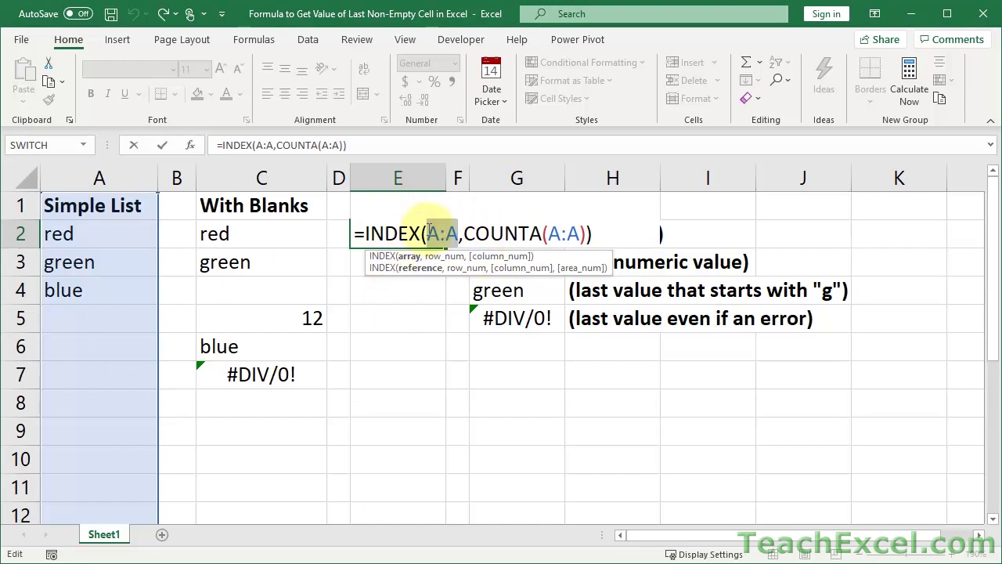
{"action": "left_click", "coordinate": [104, 171]}
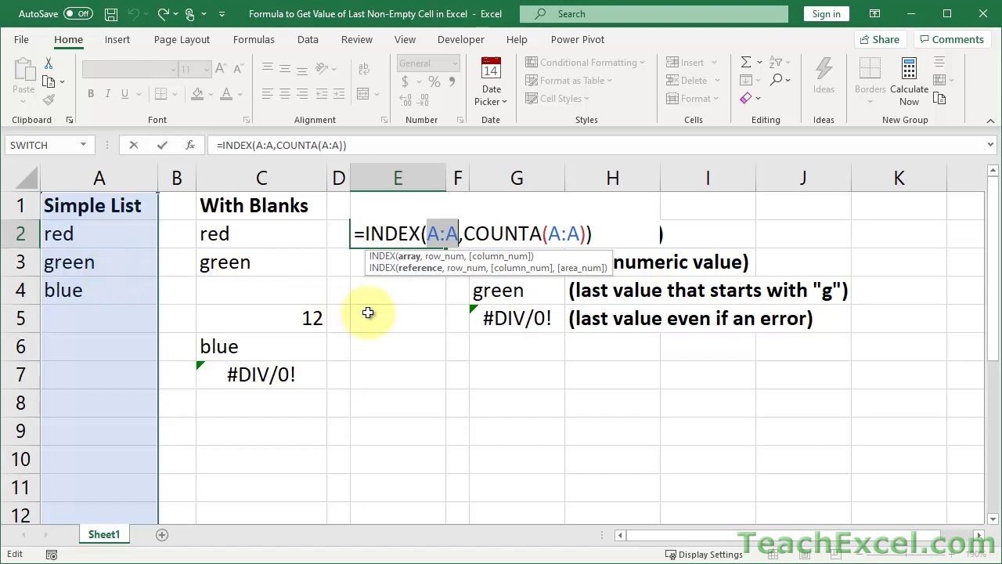
{"action": "key", "text": "ctrl+Return"}
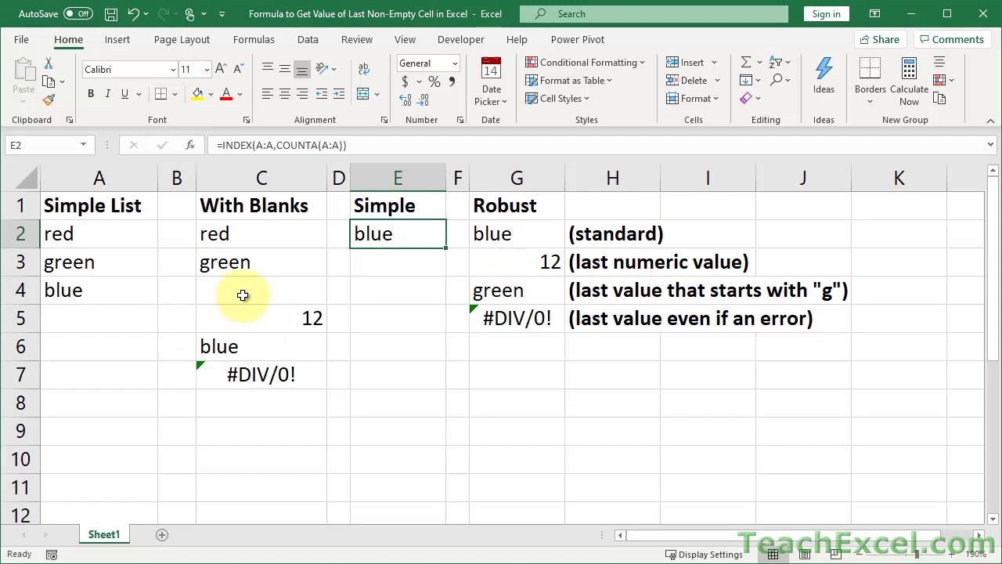
- Examine the lookup range C1:C50, its <>"" condition and the result range C1:C50 in G2's LOOKUP formula
{"action": "left_click", "coordinate": [509, 235]}
{"action": "double_click", "coordinate": [509, 235]}
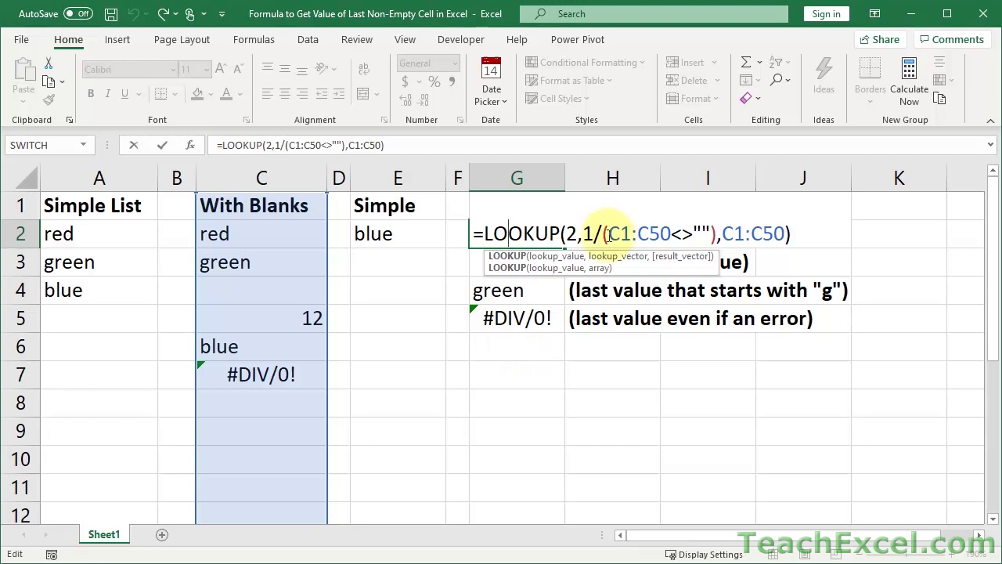
{"action": "left_click_drag", "start_coordinate": [609, 233], "coordinate": [671, 233]}
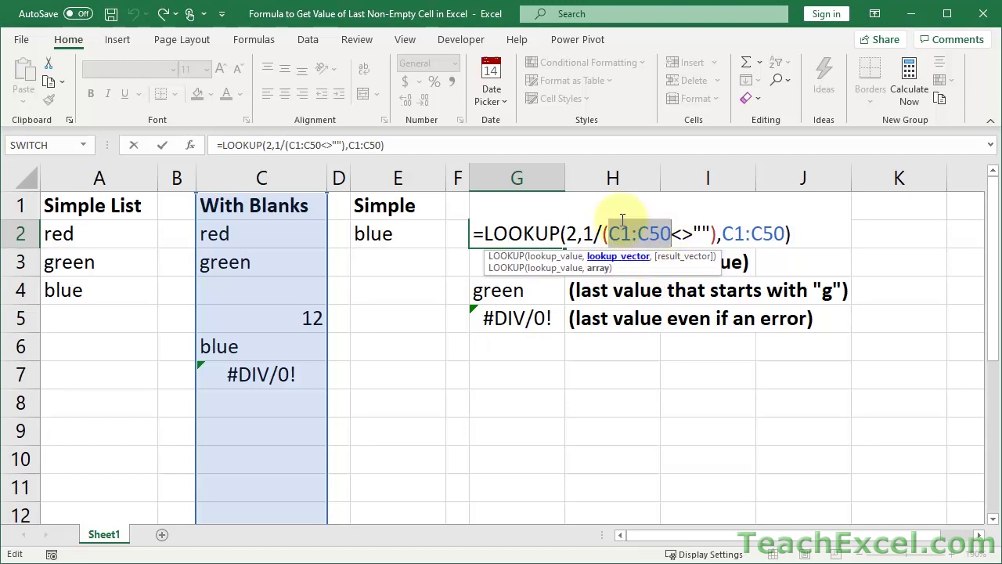
{"action": "left_click_drag", "start_coordinate": [721, 233], "coordinate": [789, 233]}
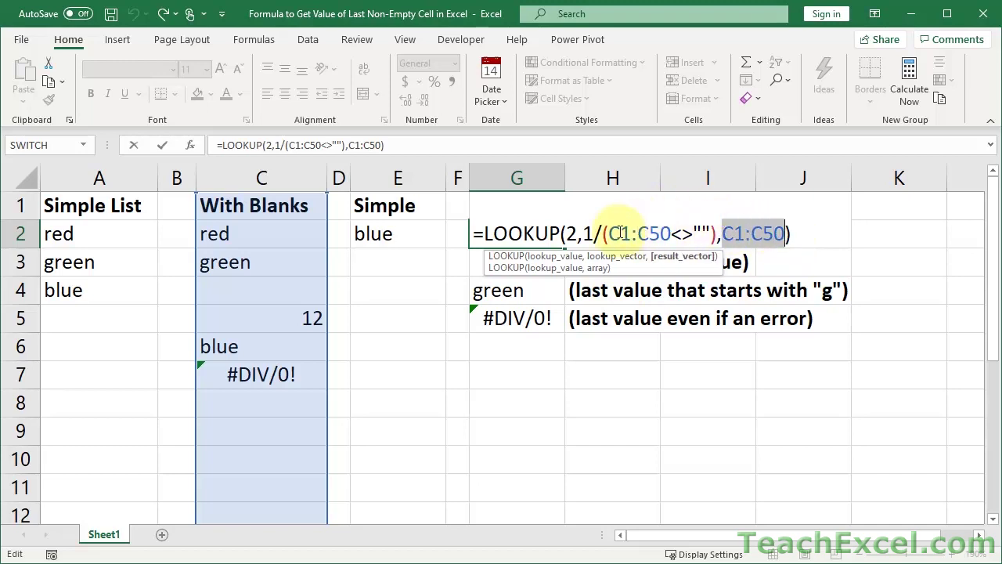
{"action": "left_click_drag", "start_coordinate": [609, 233], "coordinate": [670, 239]}
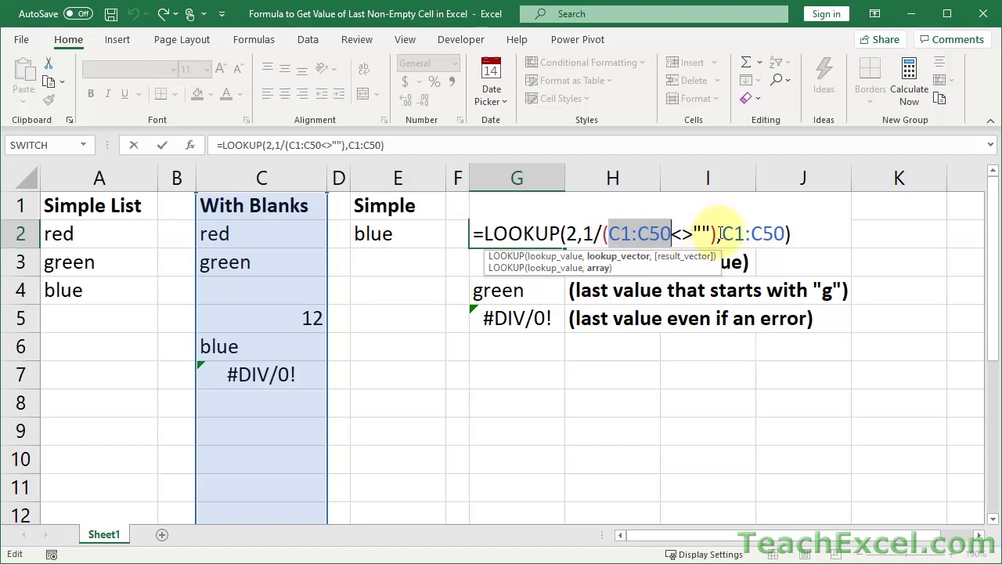
{"action": "left_click_drag", "start_coordinate": [721, 233], "coordinate": [787, 233]}
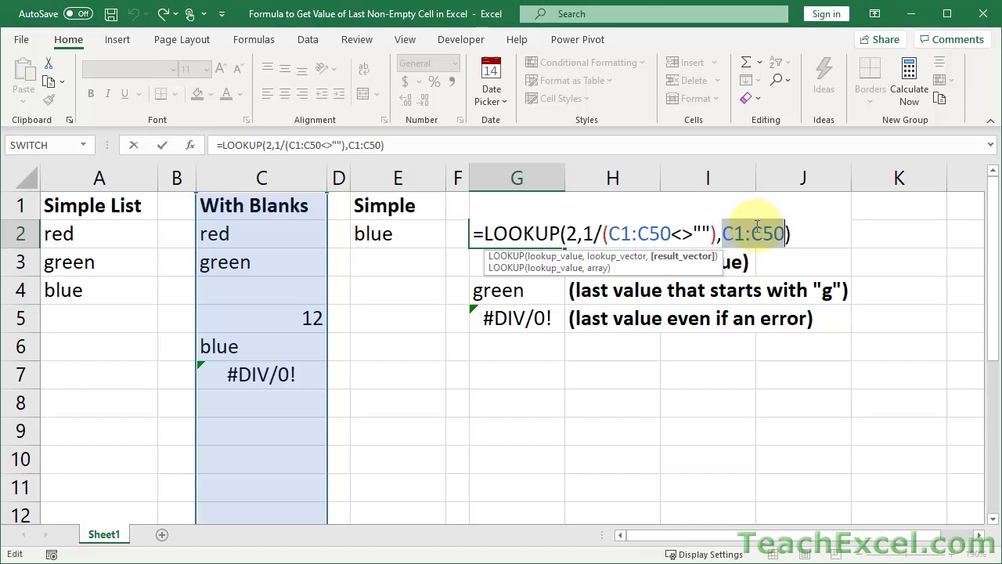
{"action": "left_click_drag", "start_coordinate": [603, 233], "coordinate": [718, 234]}
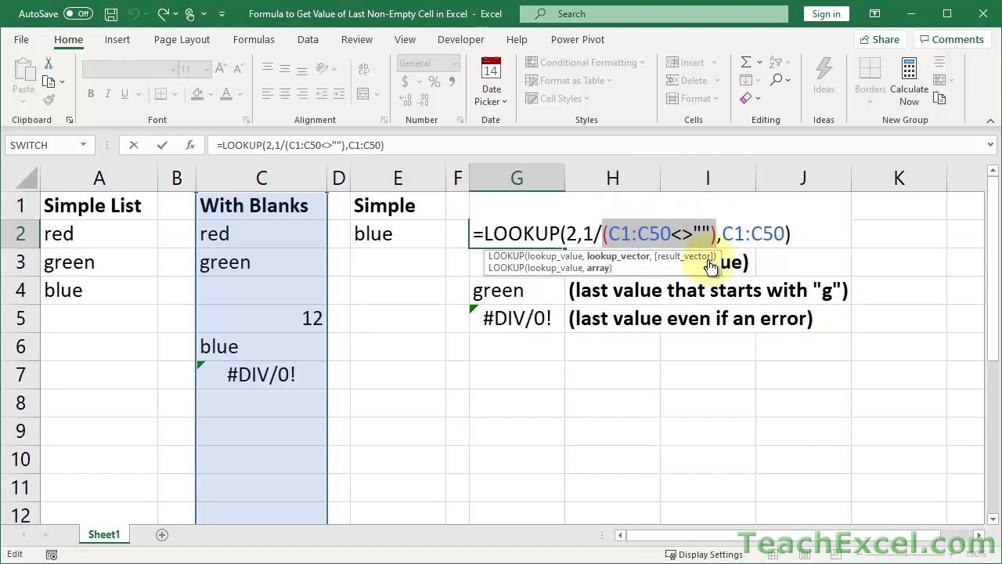
- Shorten the range in the condition of G2's LOOKUP formula to C1, and restore it to C1:C50
{"action": "left_click", "coordinate": [672, 229]}
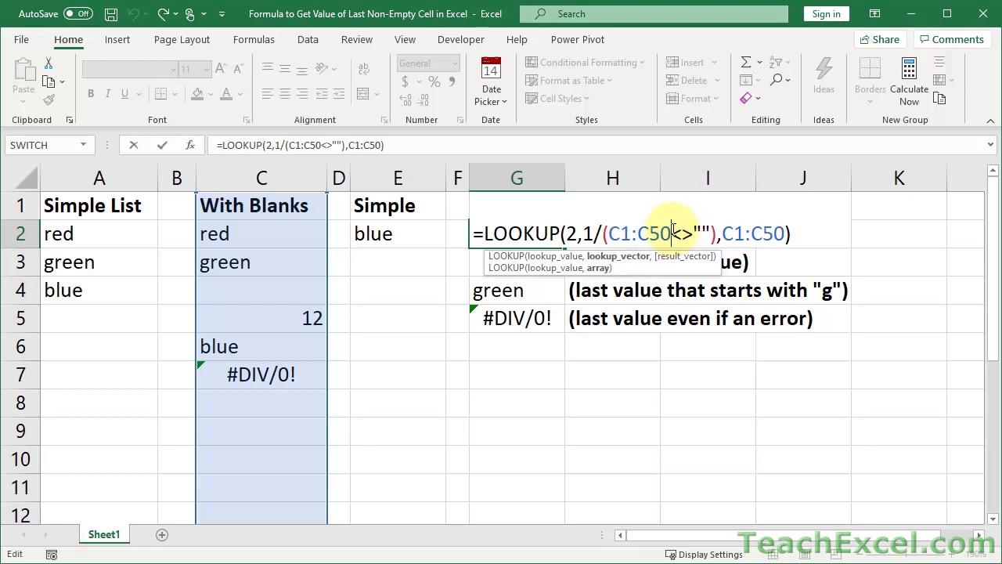
{"action": "key", "text": "BackSpace"}
{"action": "key", "text": "BackSpace"}
{"action": "key", "text": "BackSpace"}
{"action": "key", "text": "BackSpace"}
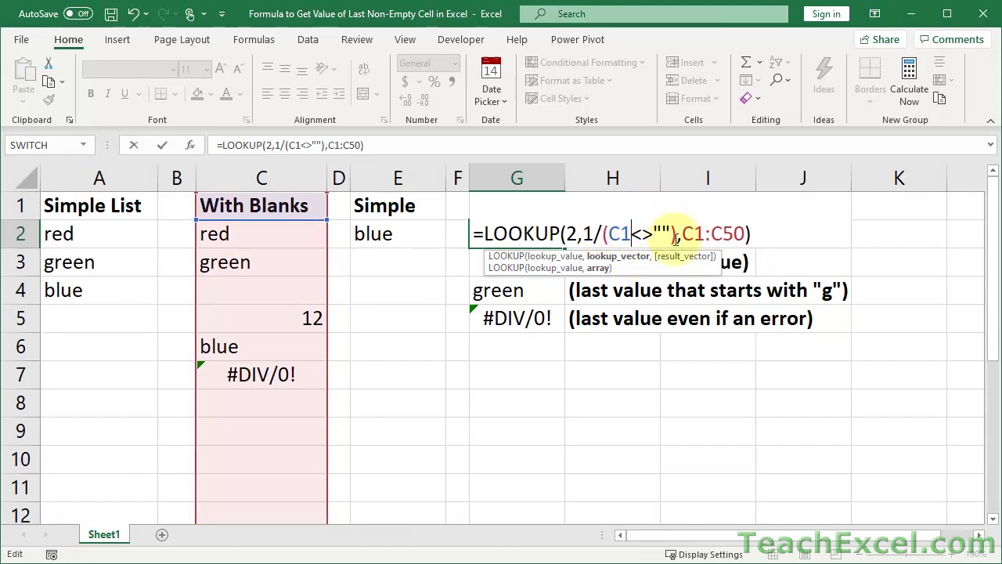
{"action": "type", "text": ":C50"}
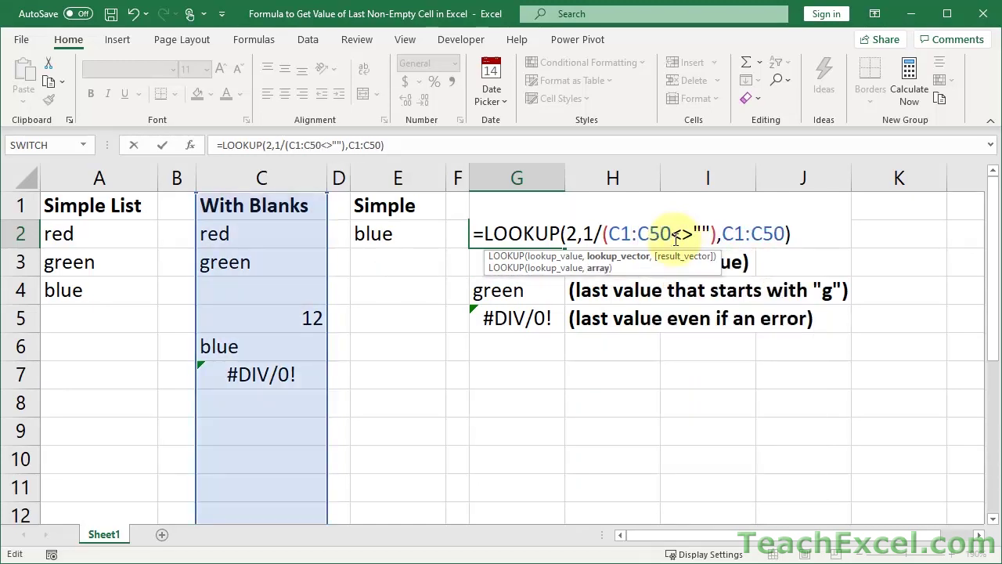
- Copy the <>"" comparison from G2's LOOKUP formula and leave the cell without changing it
{"action": "left_click_drag", "start_coordinate": [673, 235], "coordinate": [712, 234]}
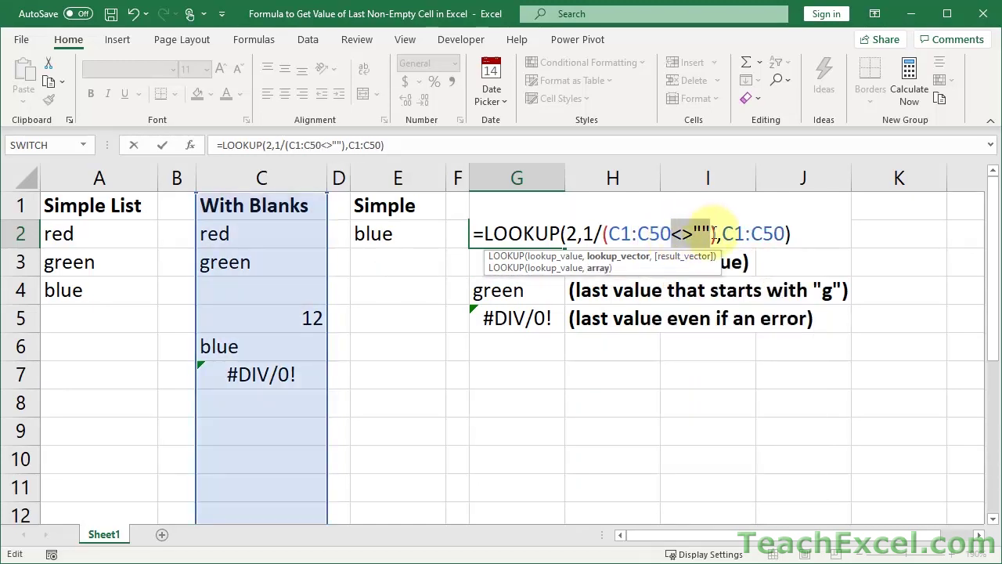
{"action": "key", "text": "ctrl+c"}
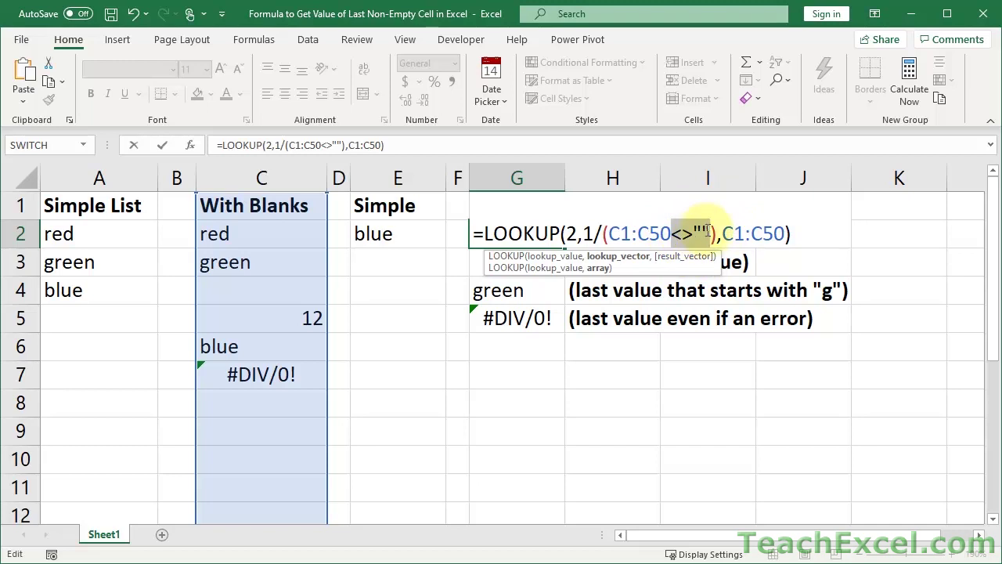
{"action": "key", "text": "Escape"}
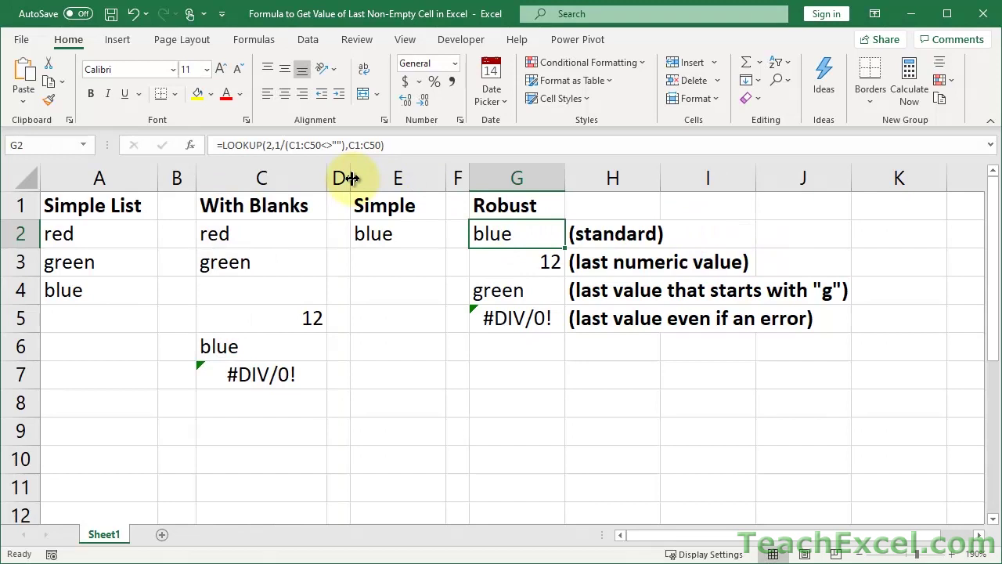
- Widen column D, and enter the test =C2<>"" in D2 with copies filled down to D7
{"action": "left_click_drag", "start_coordinate": [350, 179], "coordinate": [440, 179]}
{"action": "left_click", "coordinate": [354, 240]}
{"action": "type", "text": "="}
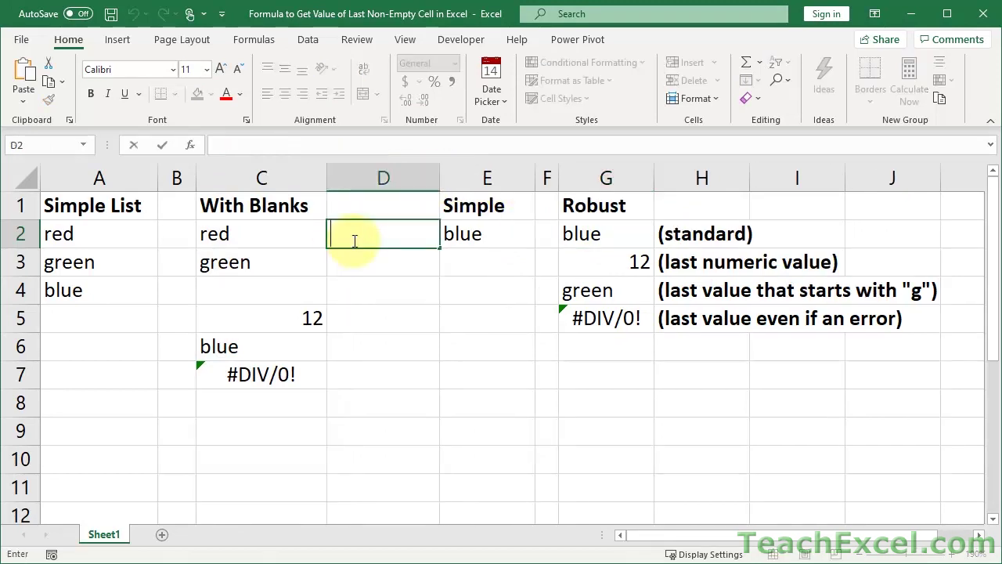
{"action": "left_click", "coordinate": [256, 233]}
{"action": "type", "text": "<>\"\""}
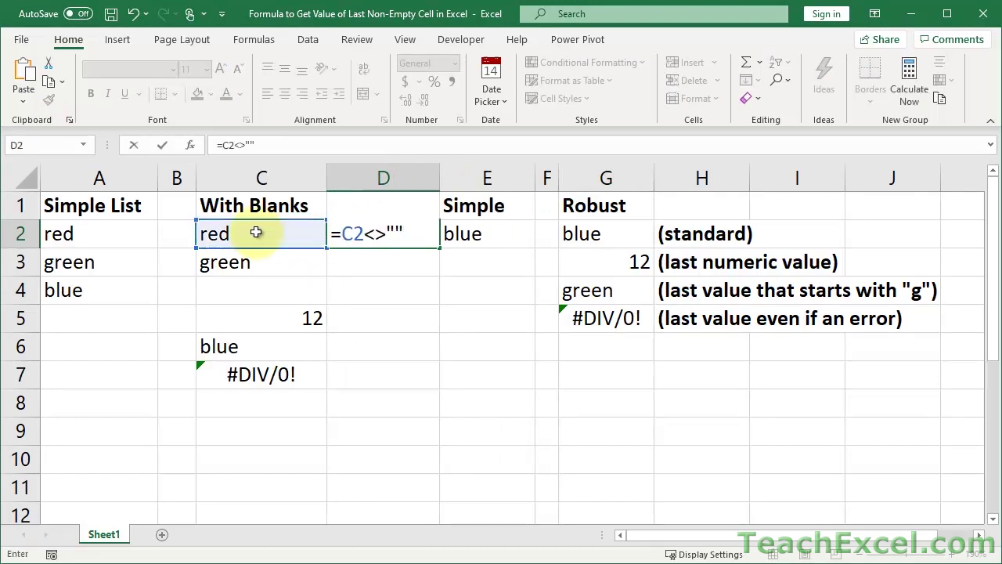
{"action": "key", "text": "ctrl+Return"}
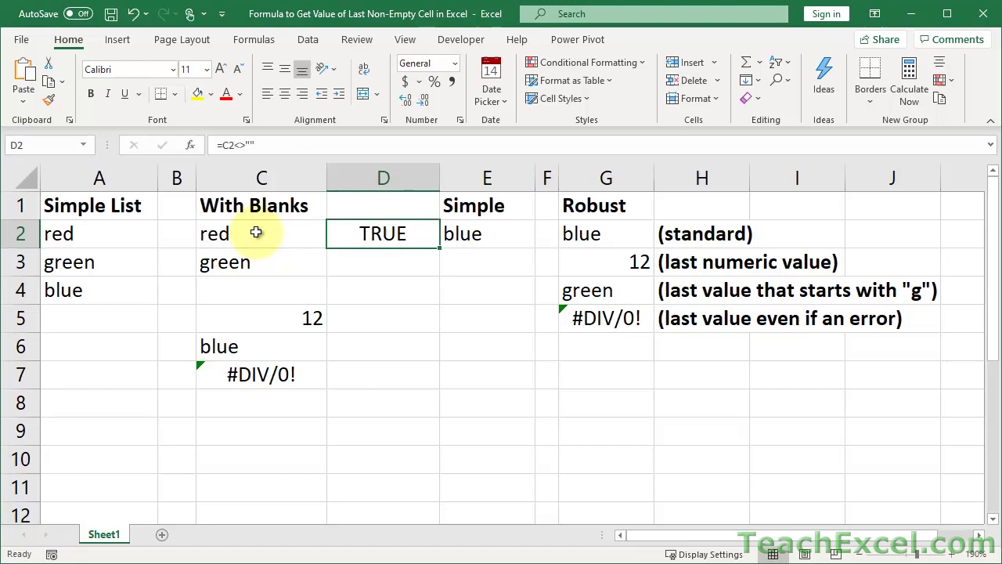
{"action": "left_click_drag", "start_coordinate": [439, 248], "coordinate": [441, 385]}
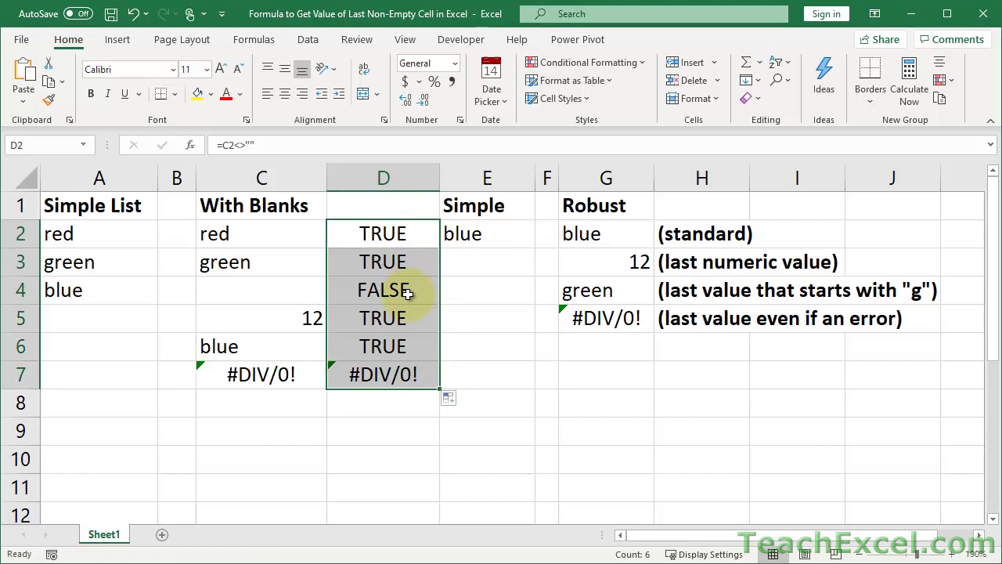
- Compare G2's LOOKUP formula with the test results in column D and the value in C6, and examine D2's formula
{"action": "left_click", "coordinate": [592, 235]}
{"action": "double_click", "coordinate": [592, 235]}
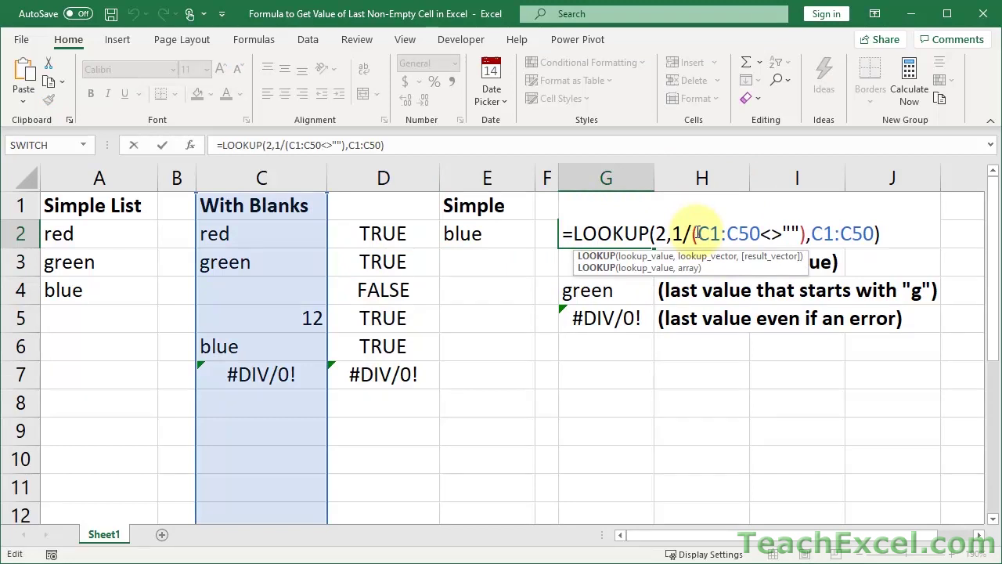
{"action": "key", "text": "Escape"}
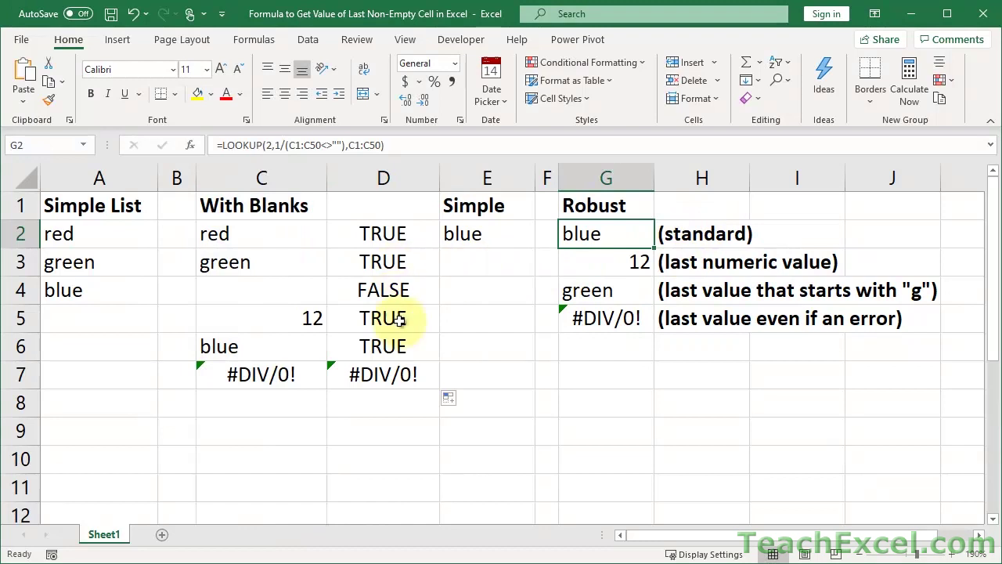
{"action": "left_click", "coordinate": [379, 372]}
{"action": "left_click", "coordinate": [378, 293]}
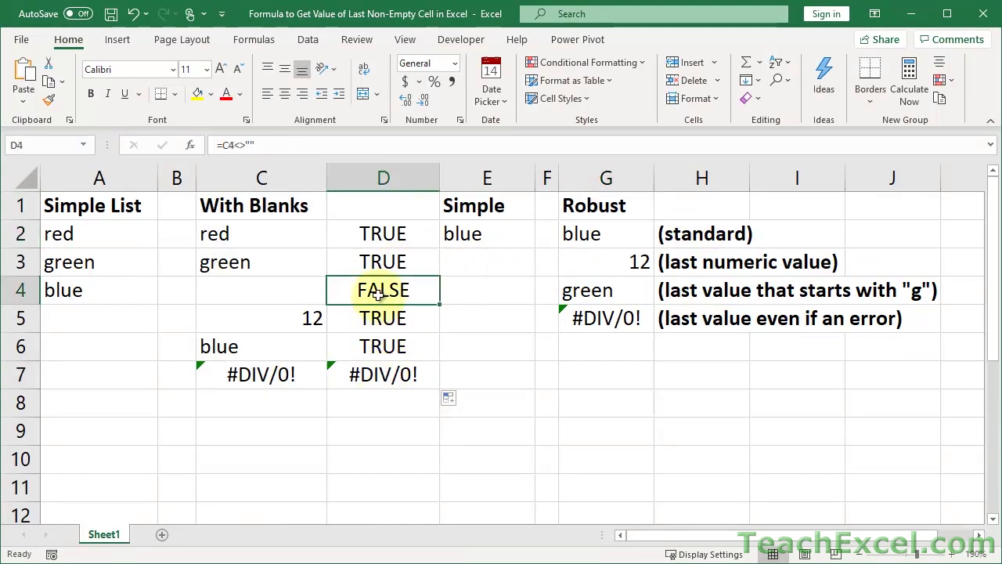
{"action": "left_click", "coordinate": [398, 347]}
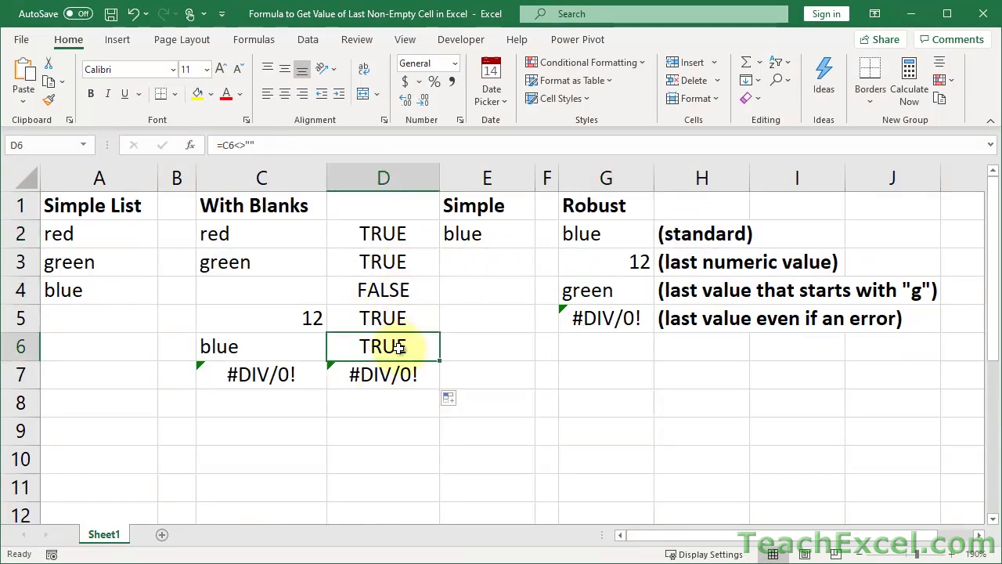
{"action": "left_click", "coordinate": [287, 354]}
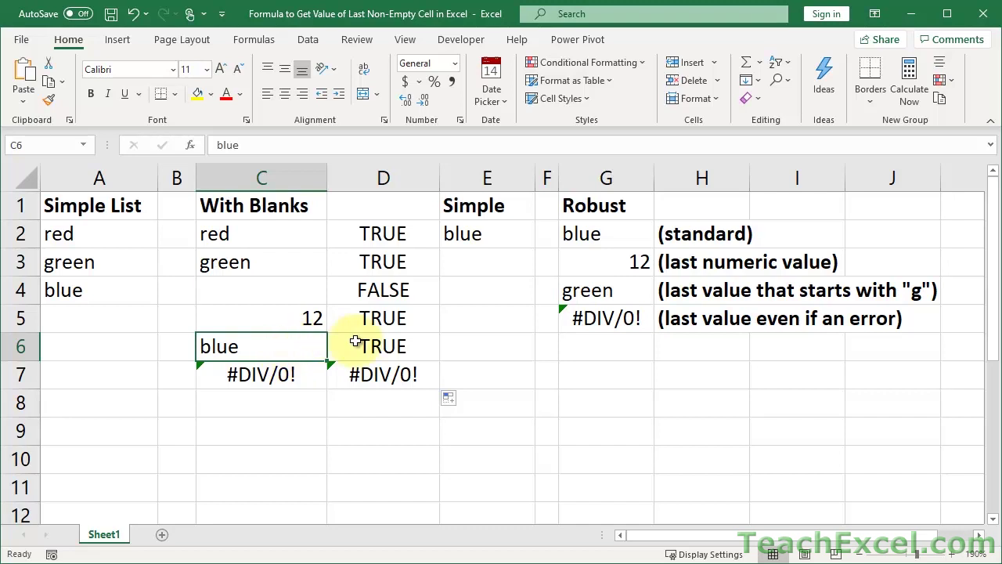
{"action": "double_click", "coordinate": [346, 233]}
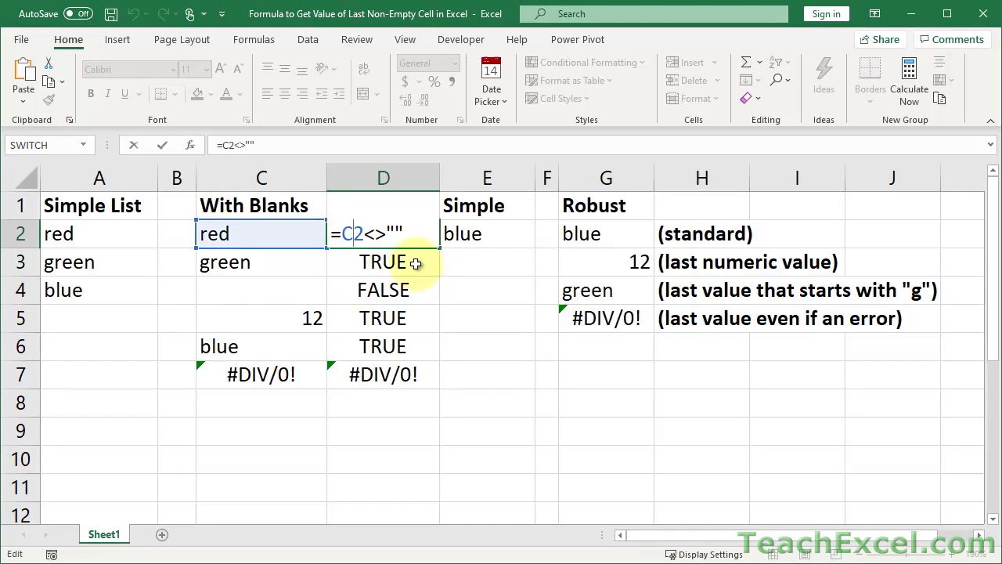
{"action": "key", "text": "Escape"}
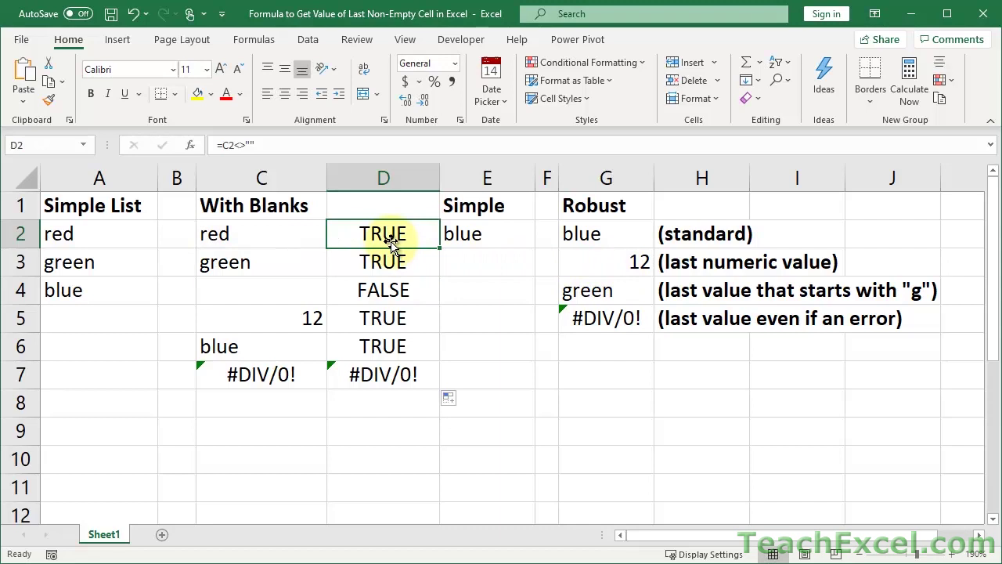
- Replace the test in D2 with =ISNUMBER(C2) and fill it down to D7
{"action": "type", "text": "="}
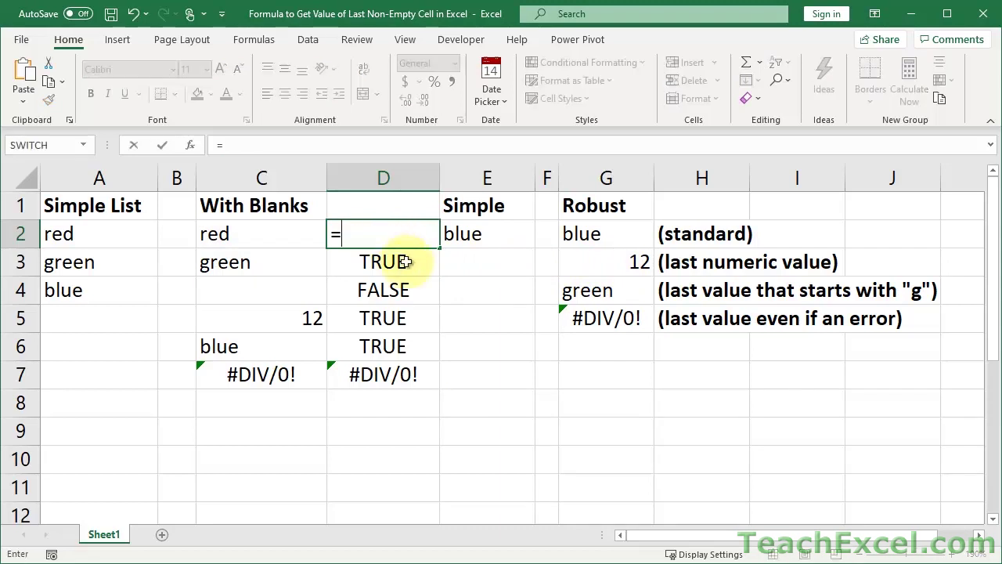
{"action": "type", "text": "isnum"}
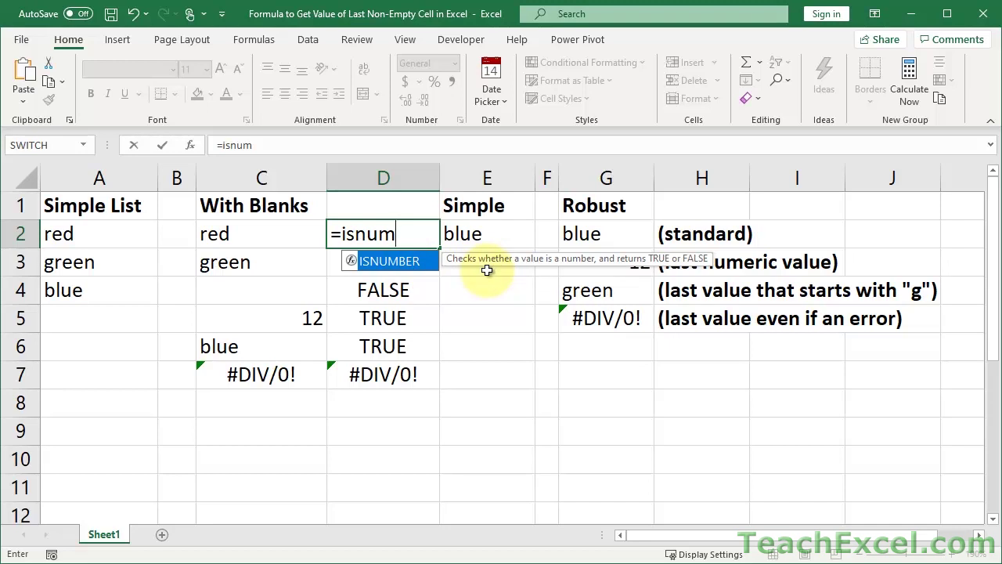
{"action": "key", "text": "Tab"}
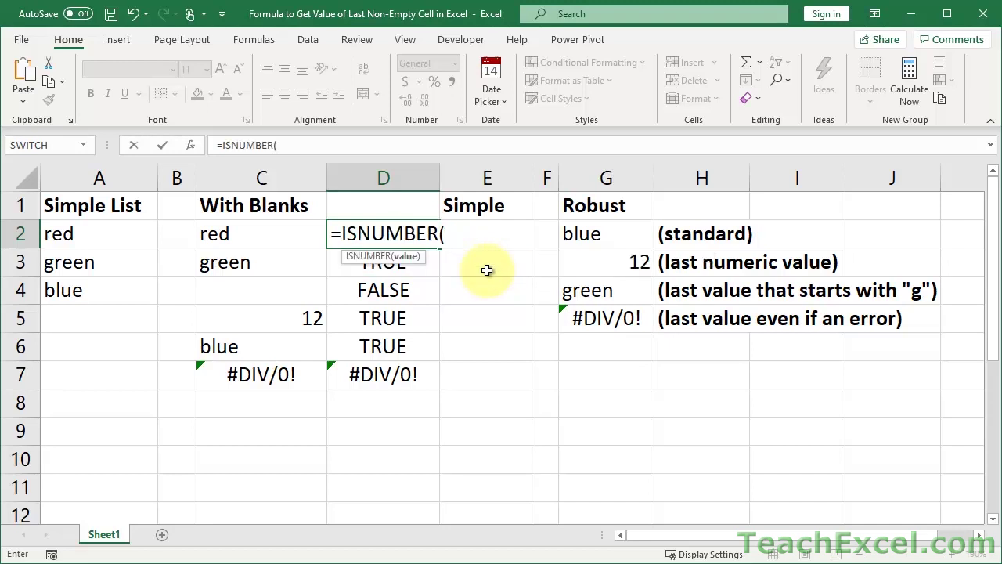
{"action": "left_click", "coordinate": [247, 237]}
{"action": "type", "text": ")"}
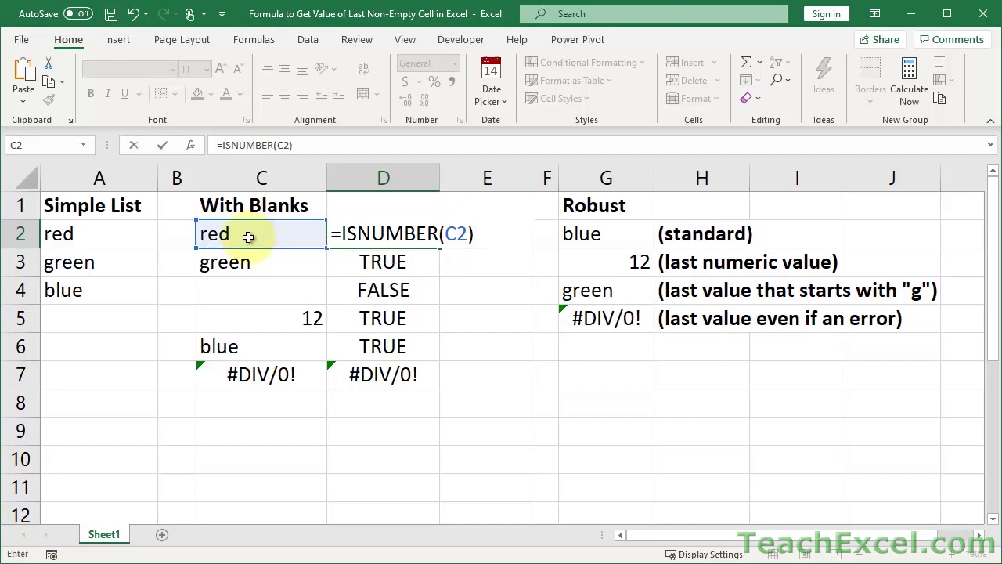
{"action": "key", "text": "ctrl+Return"}
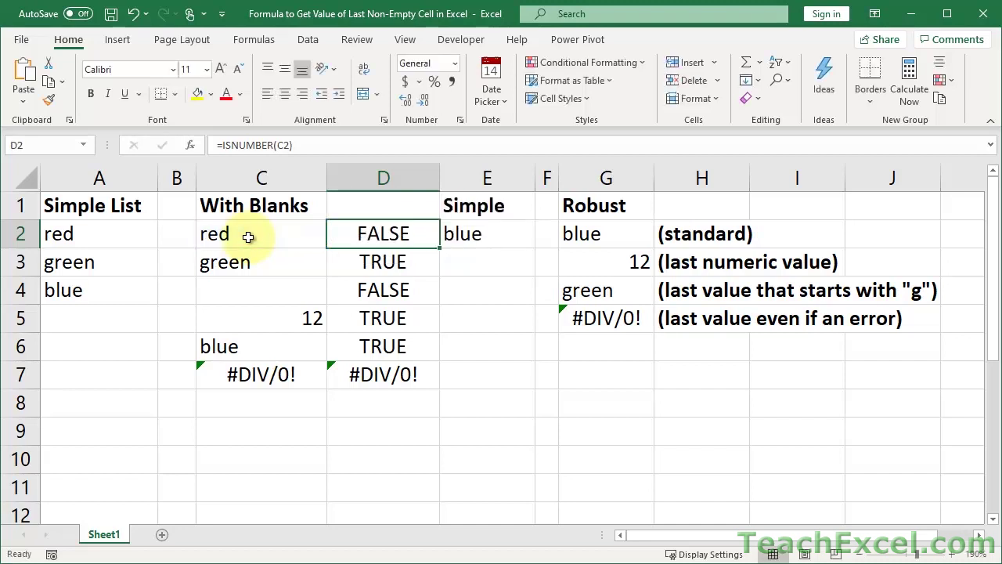
{"action": "double_click", "coordinate": [440, 246]}
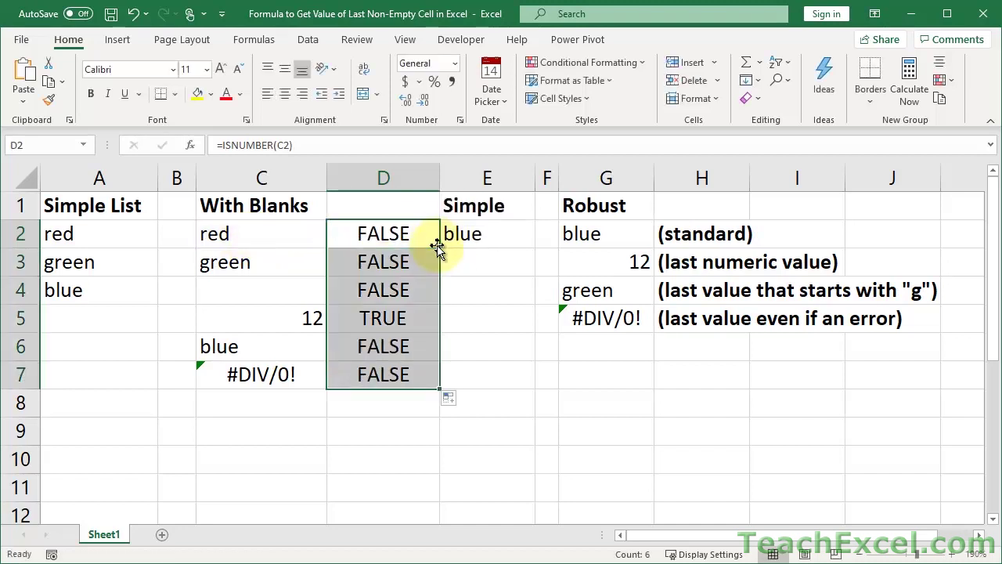
- Compare the ISNUMBER(C5) test in D5 with the ISNUMBER(C1:C50) condition in G3's LOOKUP formula, leaving both formulas unchanged
{"action": "left_click", "coordinate": [358, 320]}
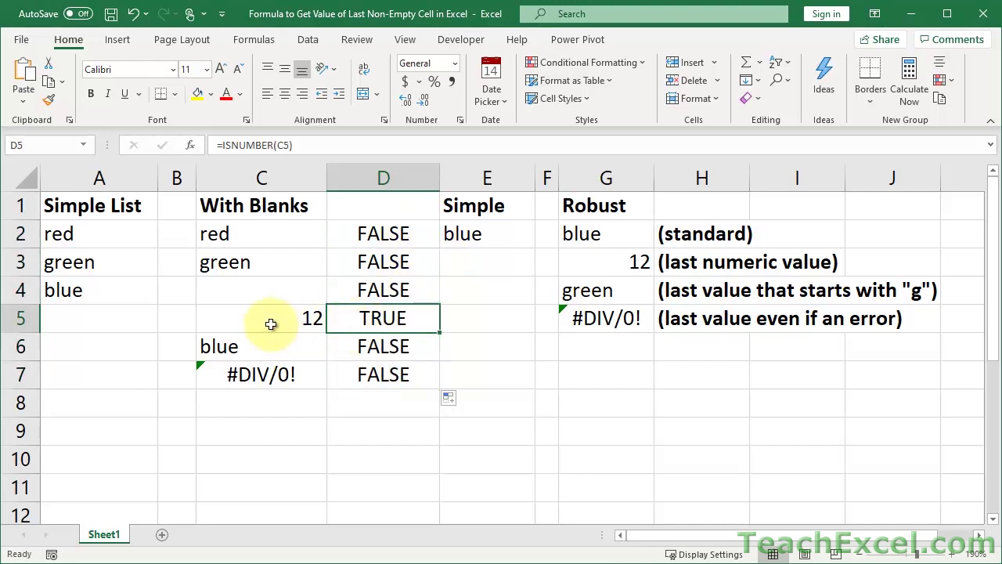
{"action": "left_click", "coordinate": [611, 260]}
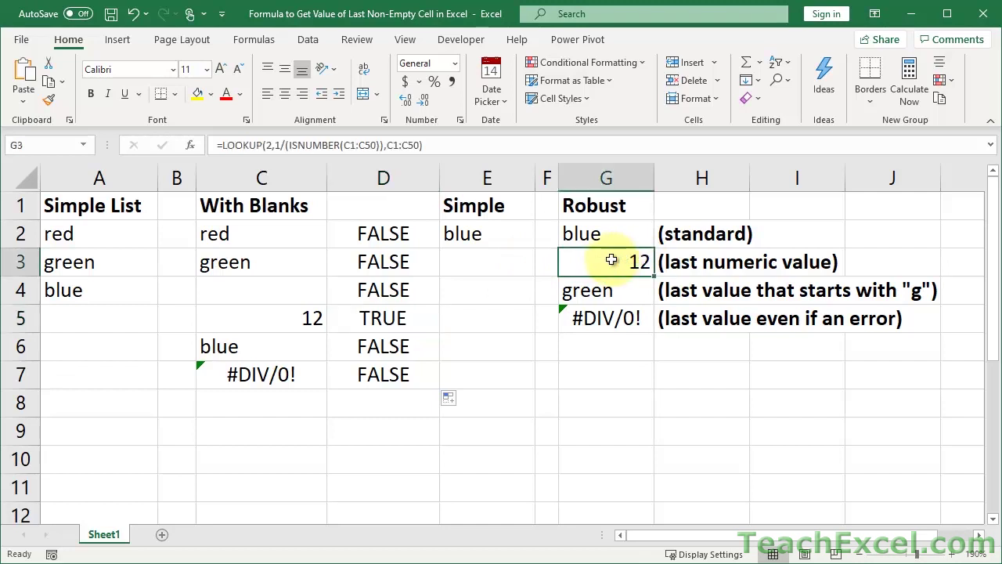
{"action": "left_click", "coordinate": [409, 329]}
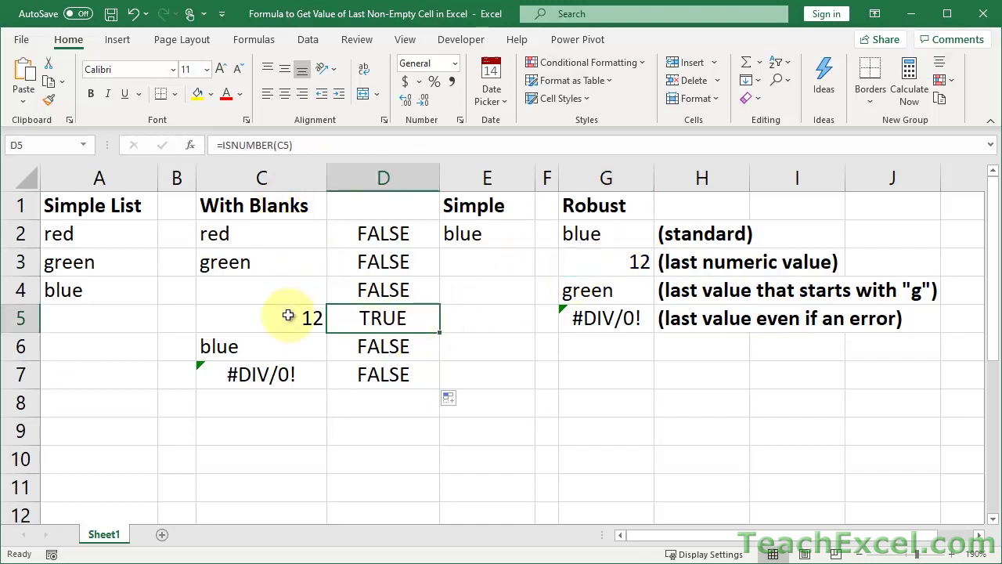
{"action": "double_click", "coordinate": [368, 318]}
{"action": "double_click", "coordinate": [369, 317]}
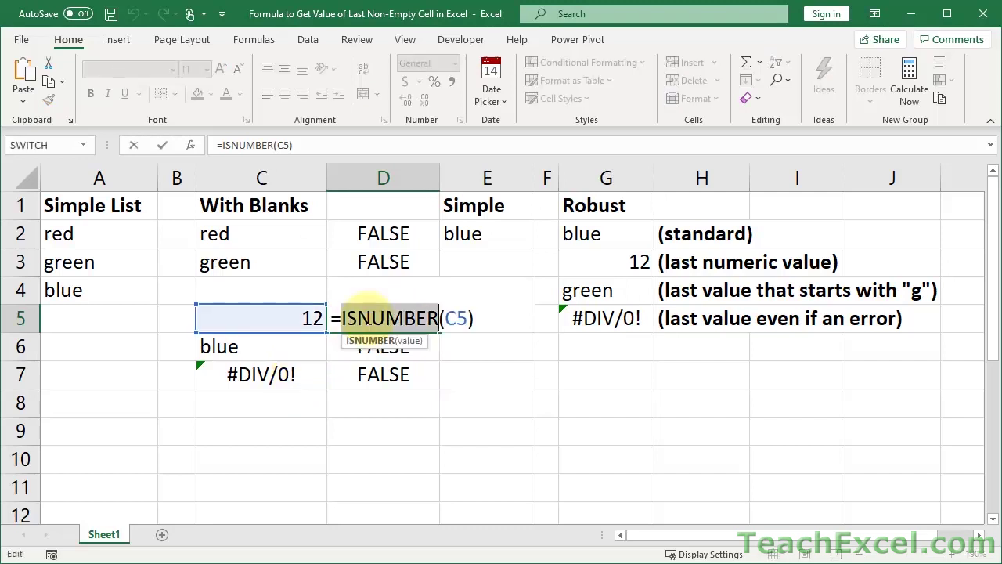
{"action": "double_click", "coordinate": [456, 317]}
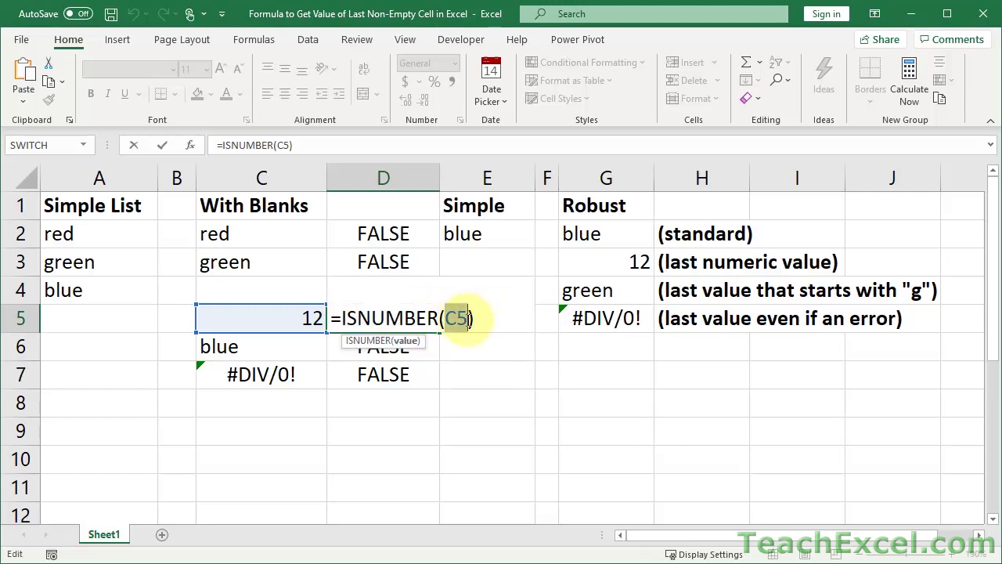
{"action": "key", "text": "ctrl+Return"}
{"action": "double_click", "coordinate": [602, 263]}
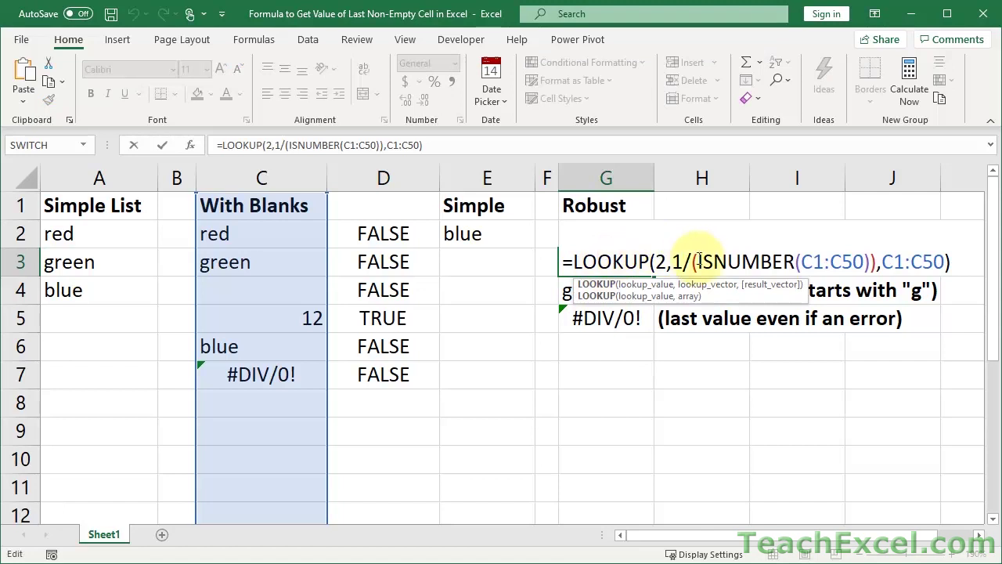
{"action": "left_click_drag", "start_coordinate": [699, 261], "coordinate": [871, 262]}
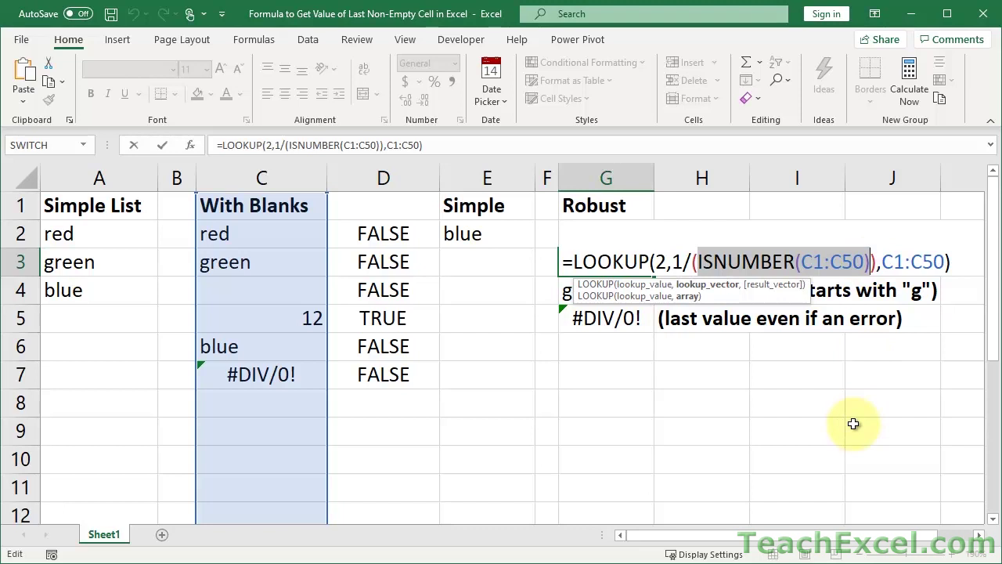
{"action": "key", "text": "Escape"}
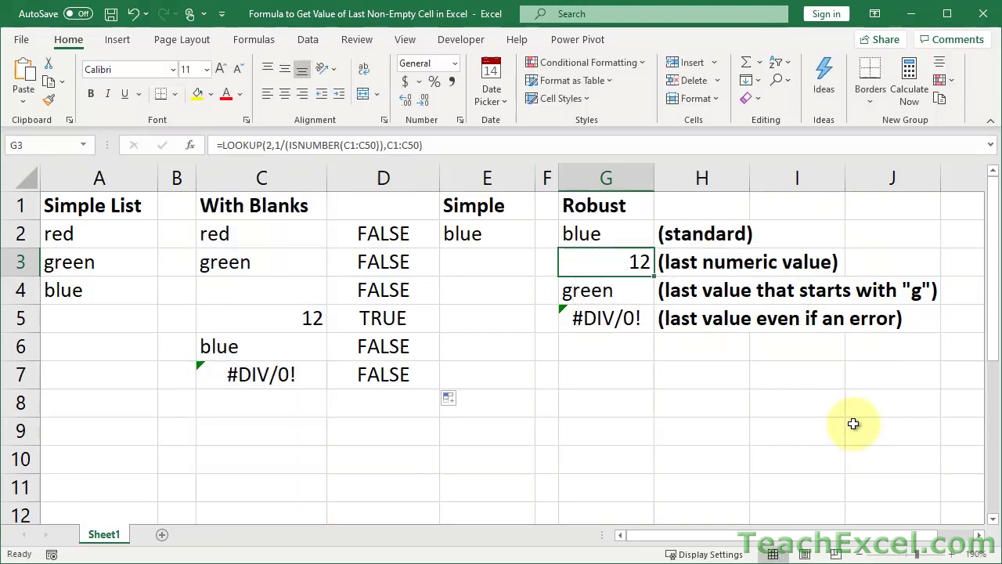
- Check the LEFT condition in G4's formula, and replace the test in D2 with =LEFT(C2)="g", filled down to D7
{"action": "left_click", "coordinate": [622, 290]}
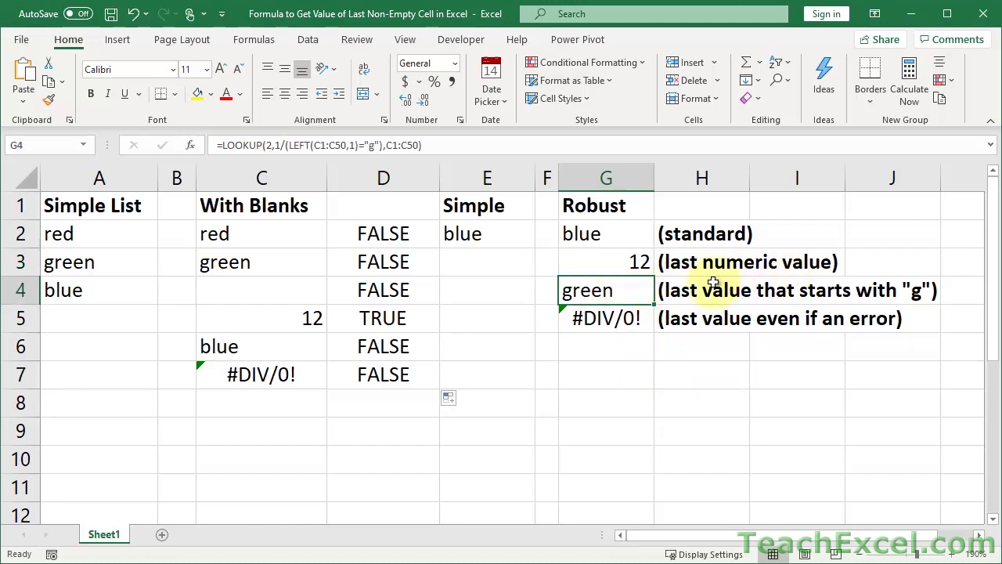
{"action": "left_click", "coordinate": [401, 237]}
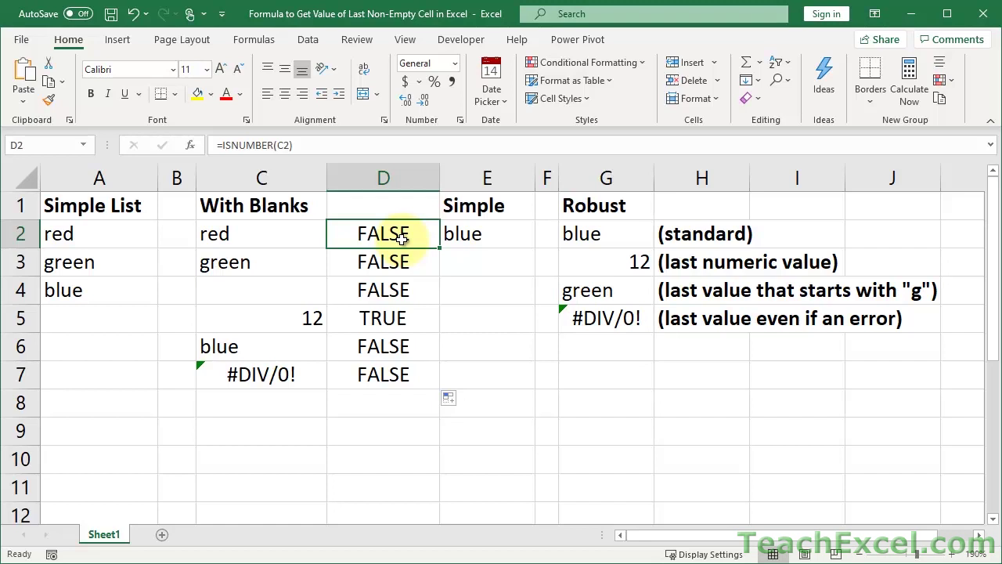
{"action": "type", "text": "="}
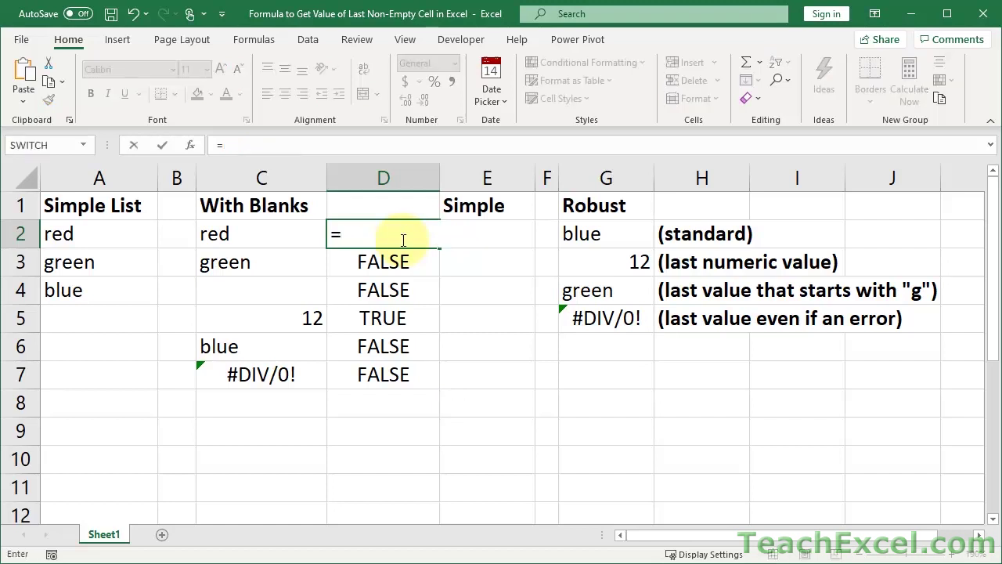
{"action": "type", "text": "left"}
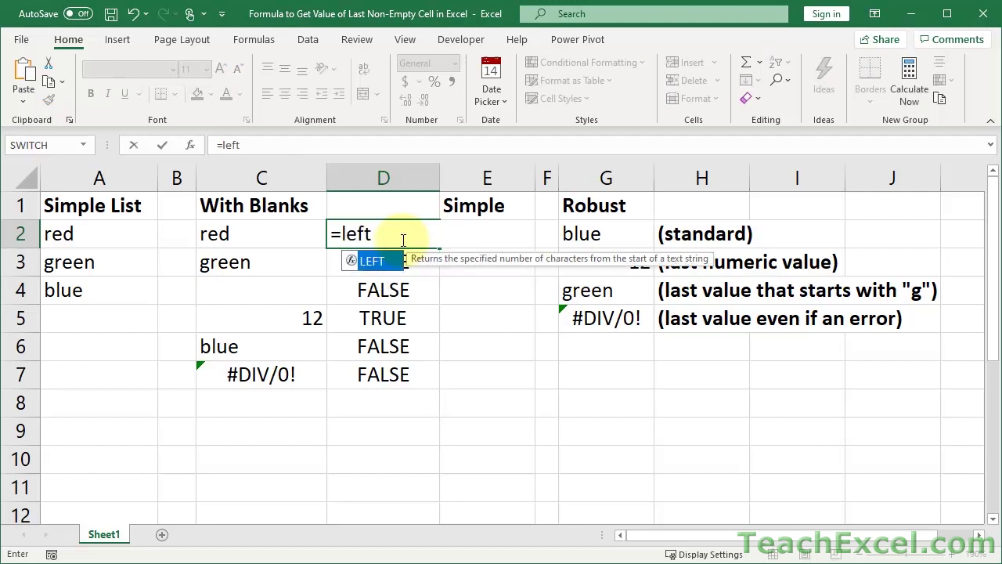
{"action": "key", "text": "Tab"}
{"action": "left_click", "coordinate": [270, 230]}
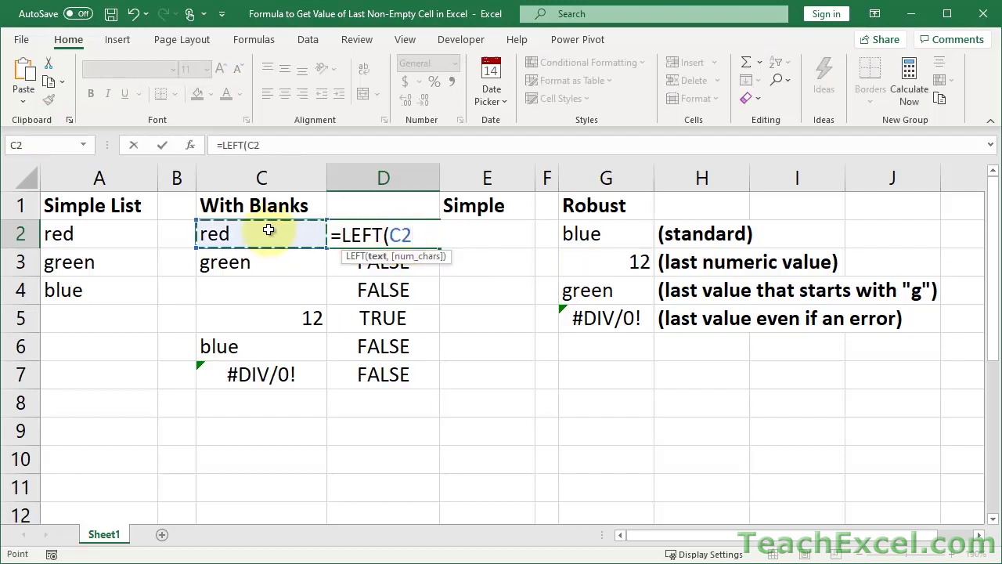
{"action": "type", "text": ",1"}
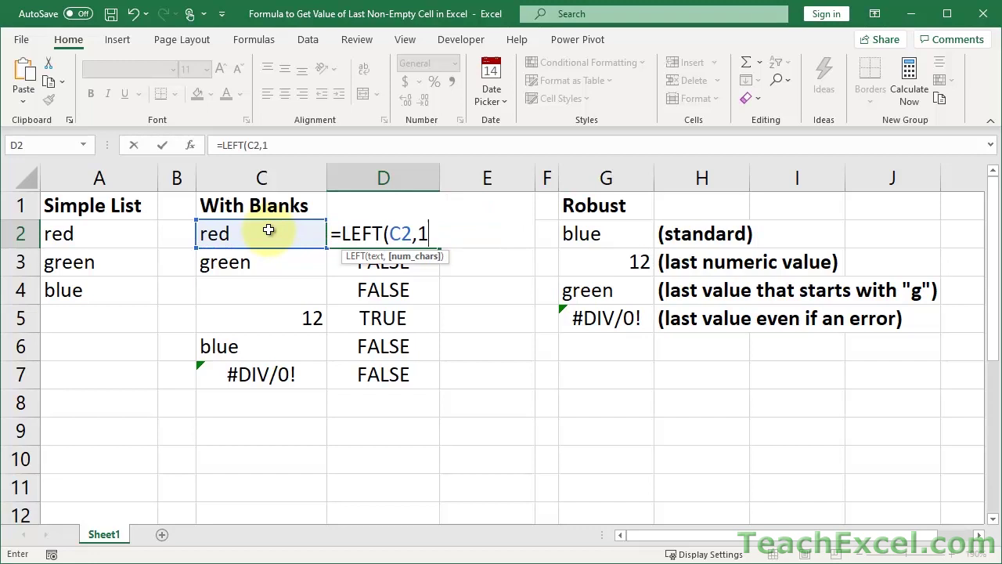
{"action": "key", "text": "BackSpace"}
{"action": "key", "text": "BackSpace"}
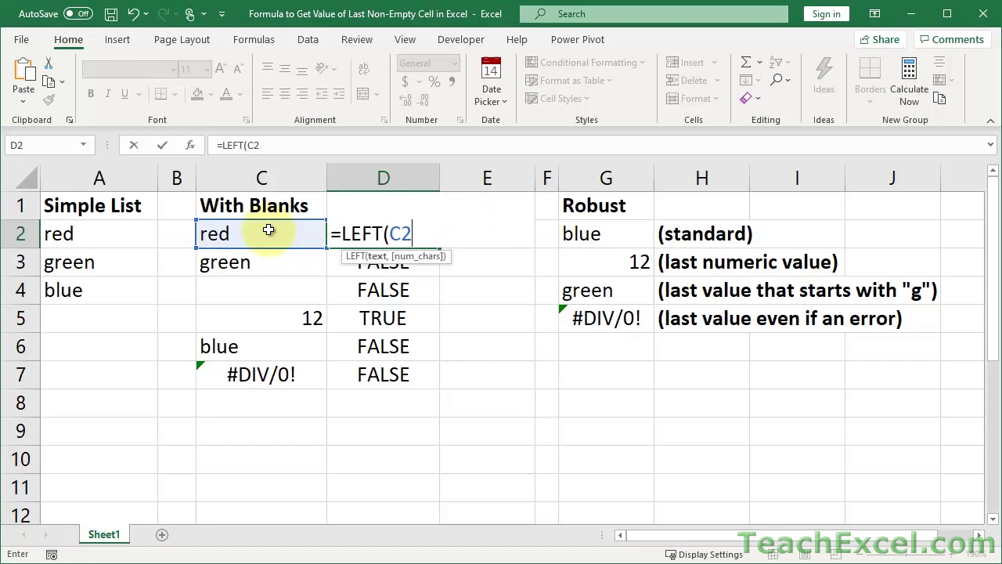
{"action": "type", "text": ")"}
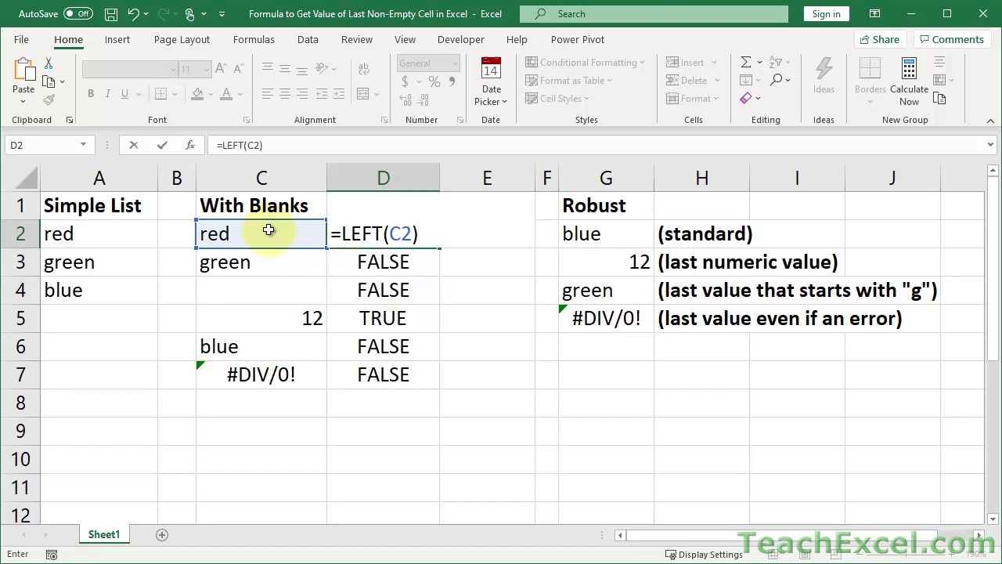
{"action": "type", "text": "=\"g\""}
{"action": "key", "text": "ctrl+Return"}
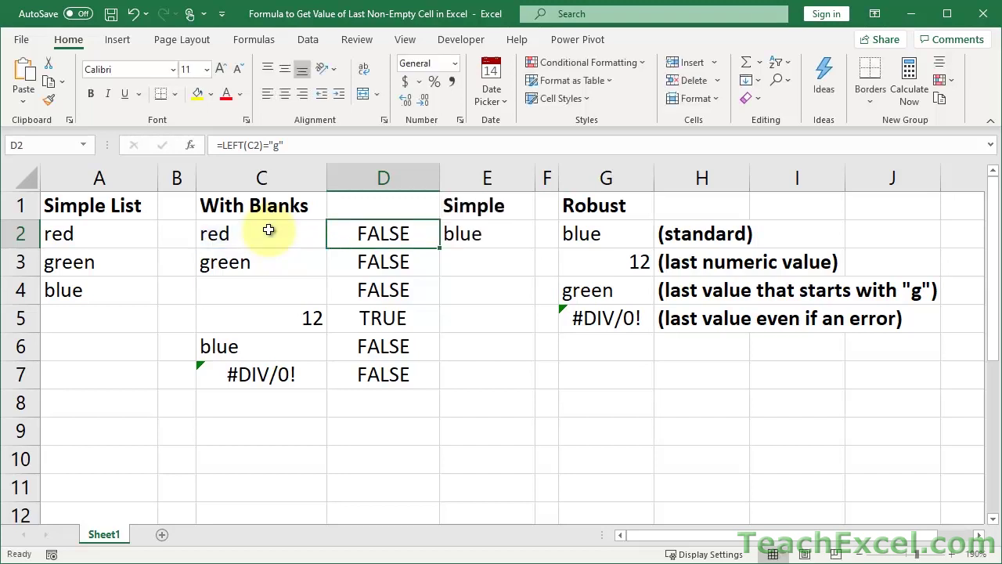
{"action": "double_click", "coordinate": [440, 248]}
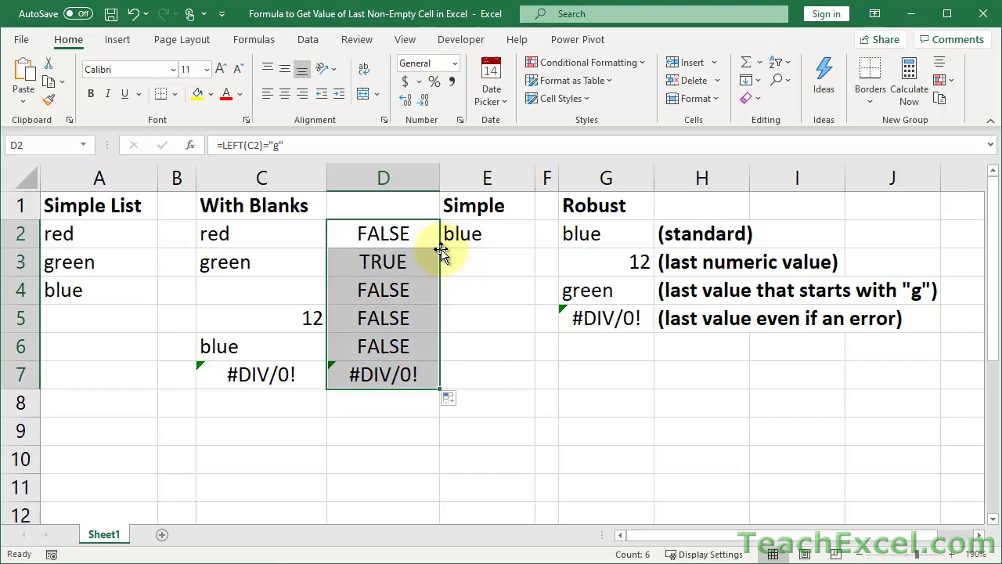
- Change C6 to "group" to test the starts-with-"g" formula in G4, and undo the entry
{"action": "left_click", "coordinate": [389, 274]}
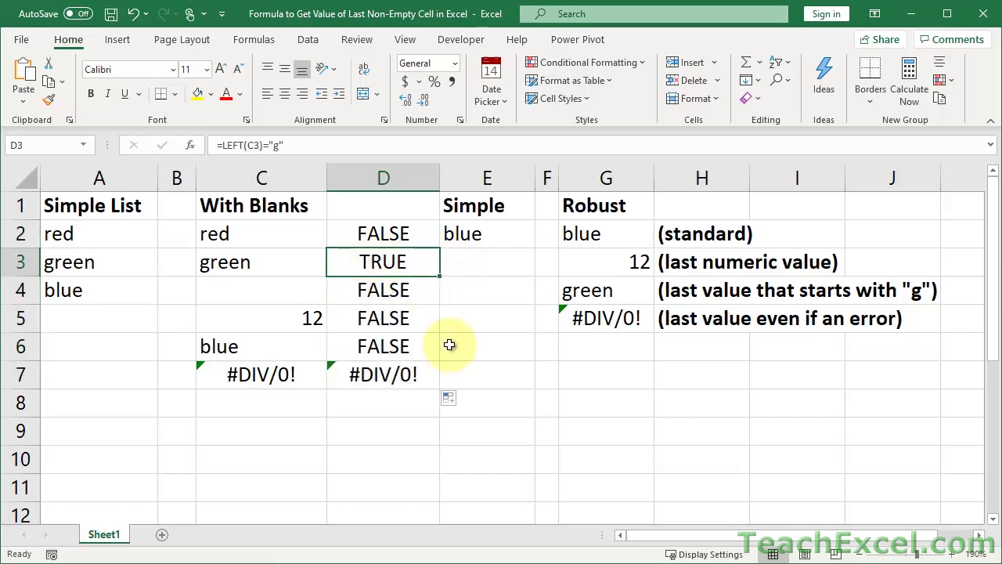
{"action": "left_click", "coordinate": [291, 350]}
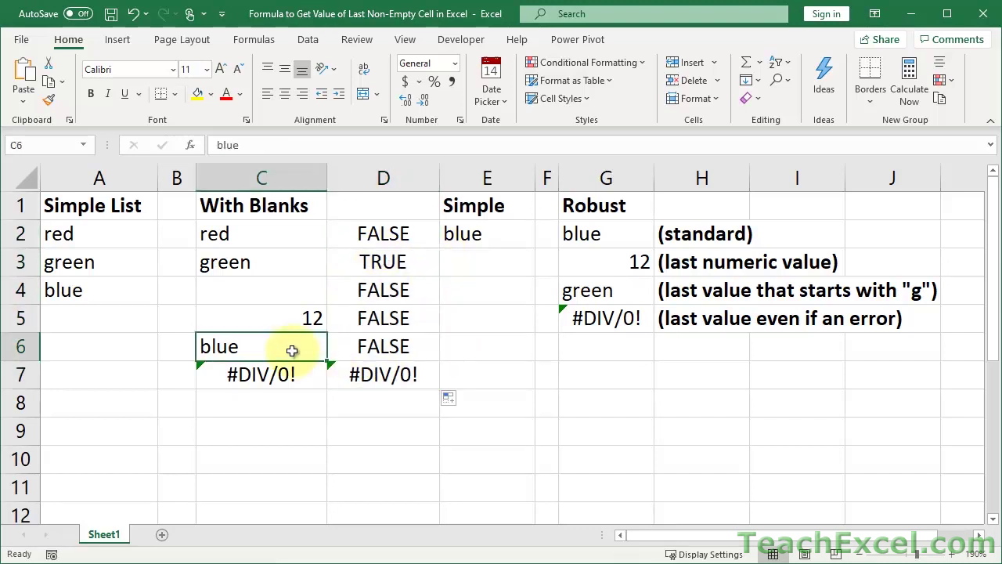
{"action": "type", "text": "group"}
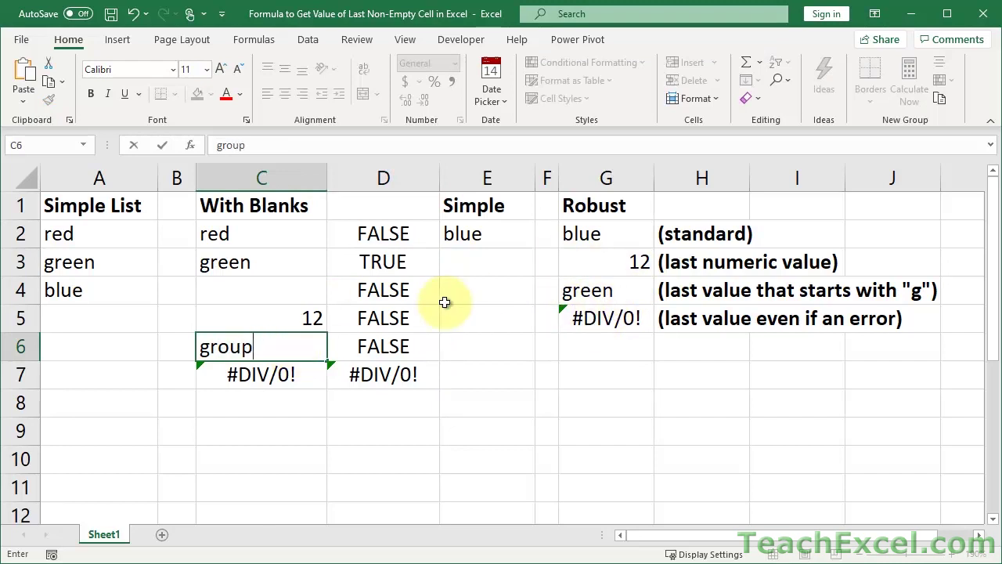
{"action": "key", "text": "ctrl+Return"}
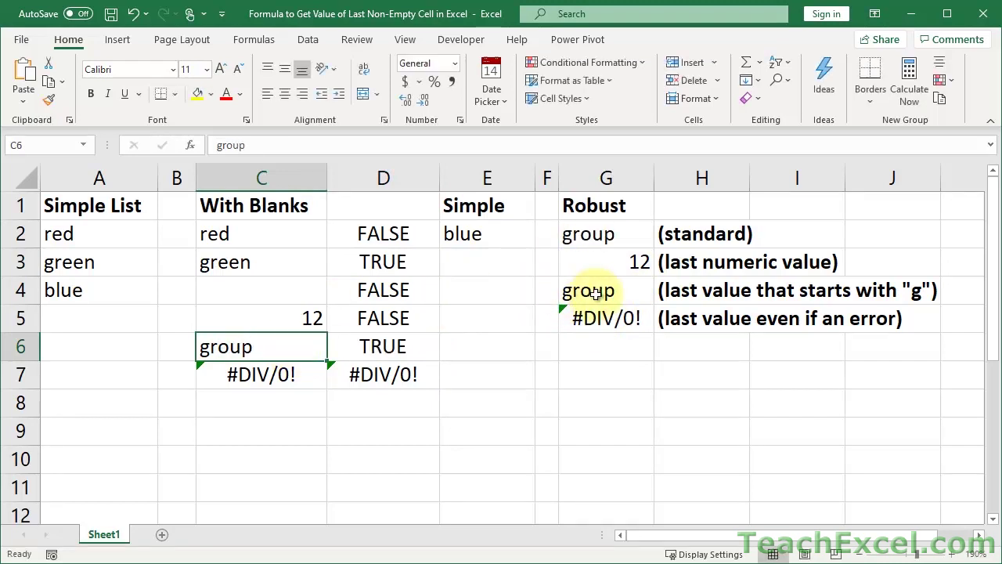
{"action": "left_click", "coordinate": [594, 292]}
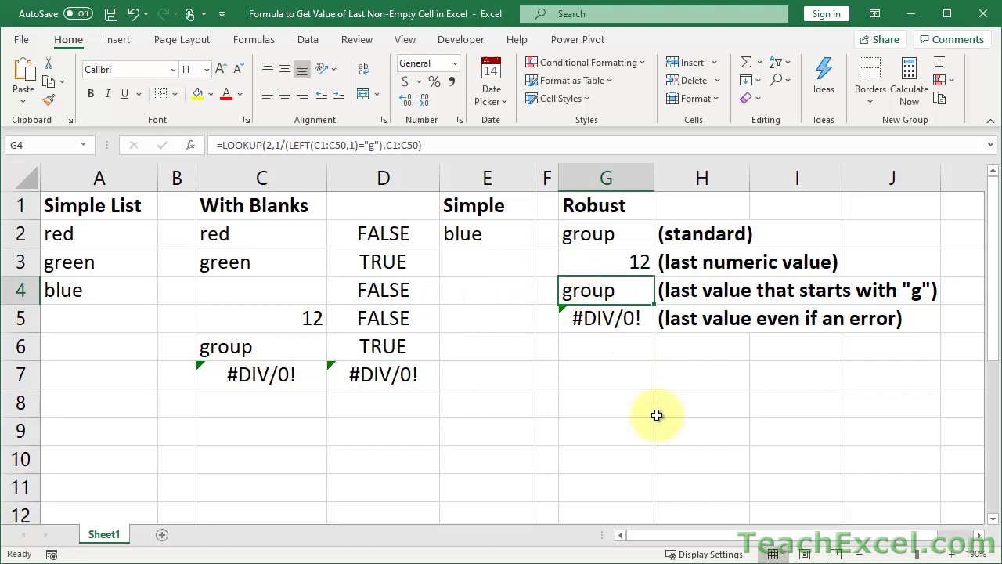
{"action": "key", "text": "ctrl+z"}
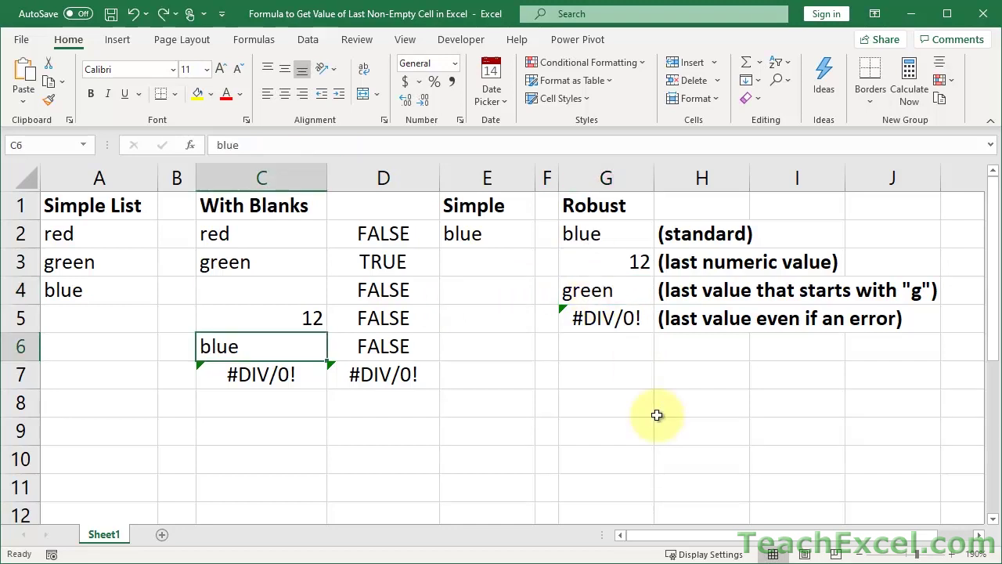
- Compare the LEFT test in D2 with the LEFT(C1:C50,1)="g" condition in G4's LOOKUP formula, leaving the formula unchanged
{"action": "double_click", "coordinate": [337, 234]}
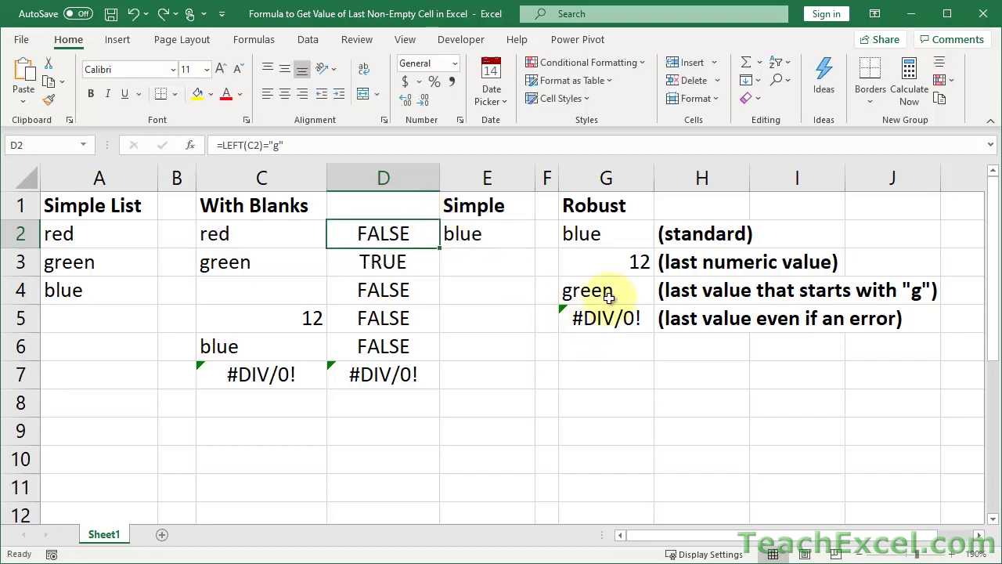
{"action": "double_click", "coordinate": [613, 291]}
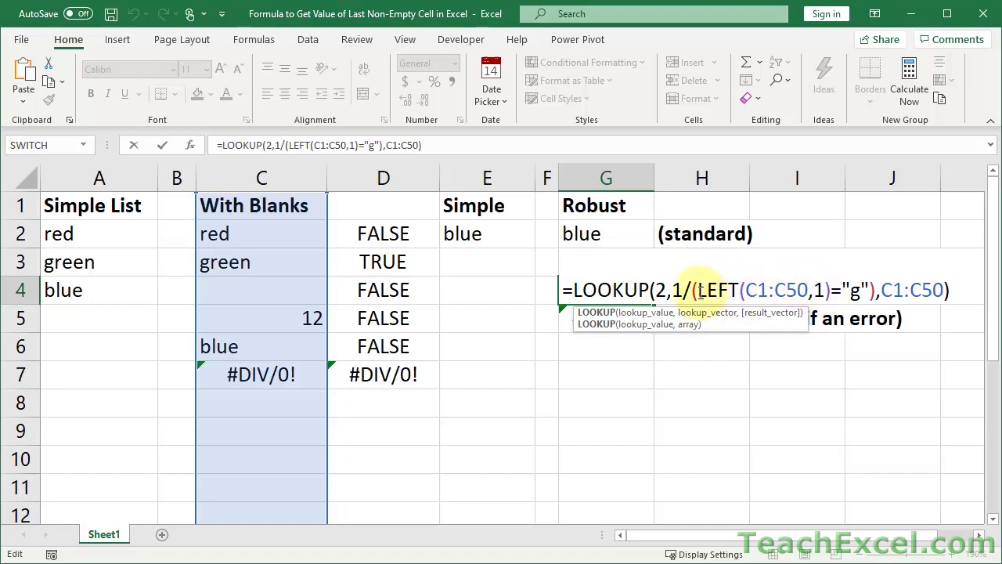
{"action": "left_click_drag", "start_coordinate": [699, 290], "coordinate": [868, 290]}
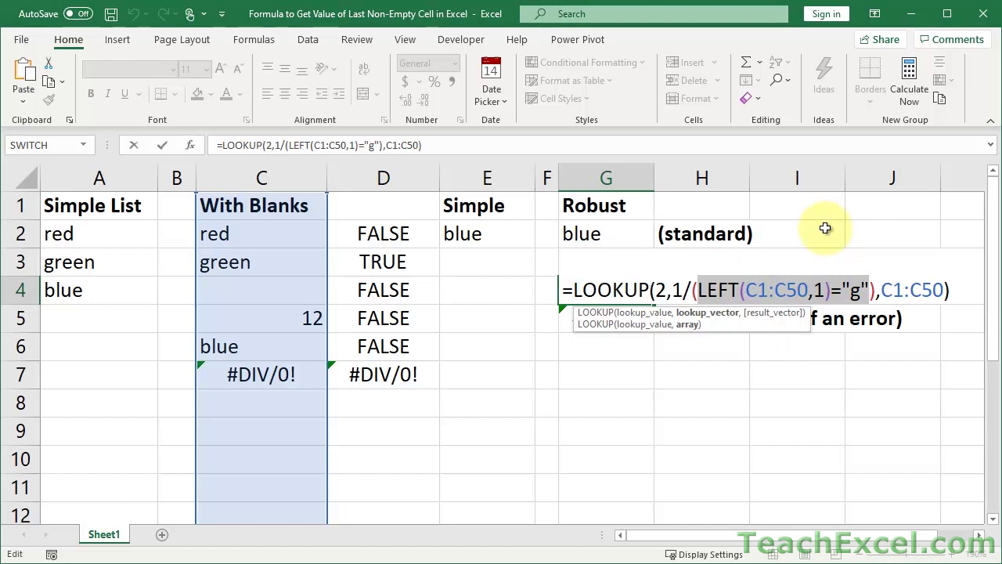
{"action": "key", "text": "Escape"}
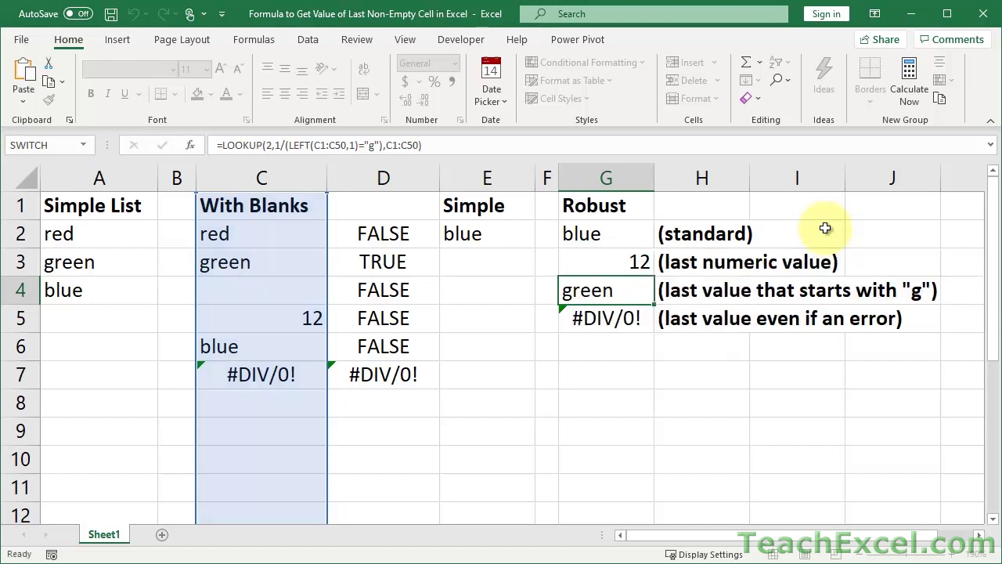
- Move the error-inclusive formula and its label from G5:H5 to row 6, and replace D2's test with =C2="red", filled down to D7
{"action": "left_click_drag", "start_coordinate": [624, 323], "coordinate": [683, 353]}
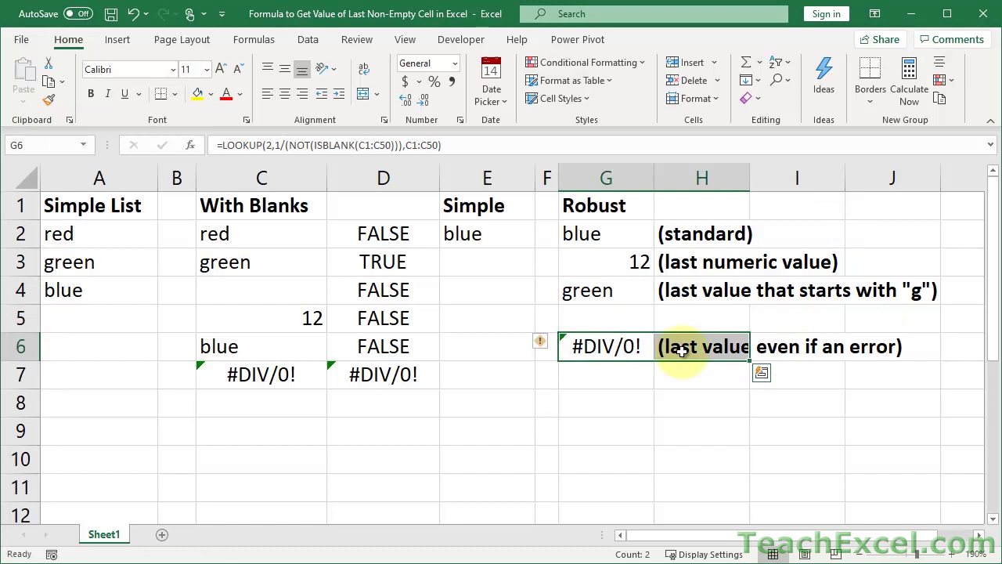
{"action": "left_click", "coordinate": [395, 233]}
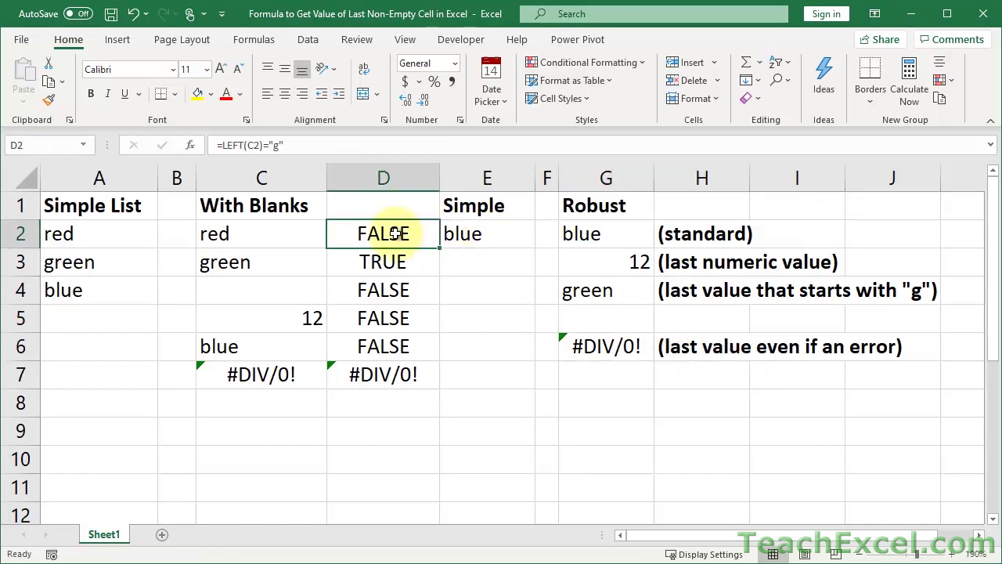
{"action": "type", "text": "="}
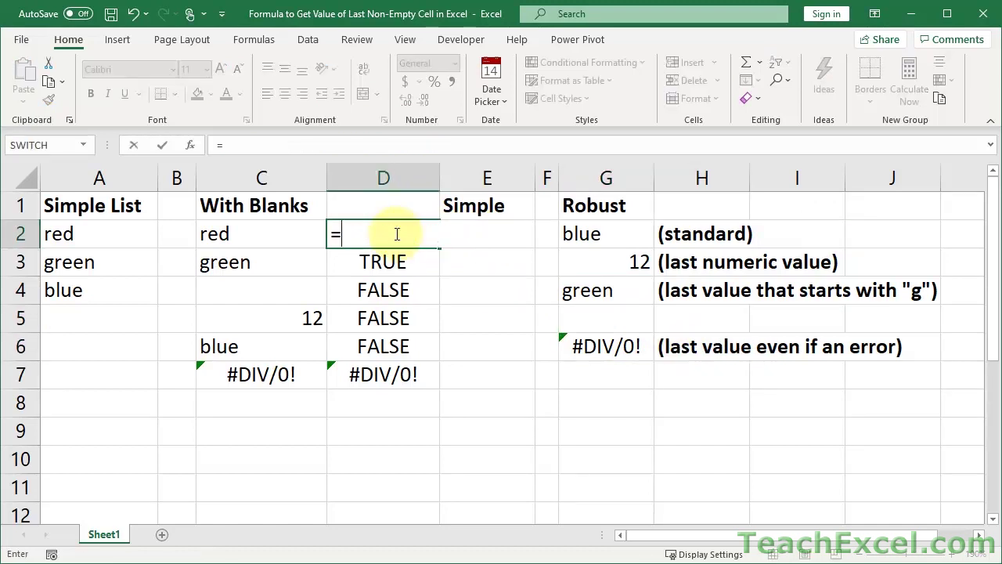
{"action": "left_click", "coordinate": [267, 232]}
{"action": "type", "text": "="}
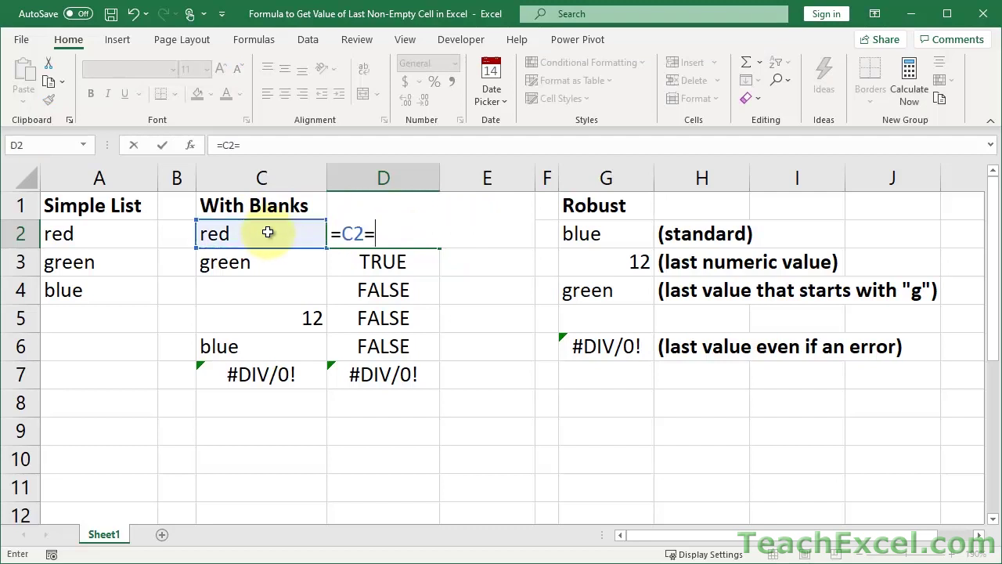
{"action": "type", "text": "\"red\""}
{"action": "key", "text": "ctrl+Return"}
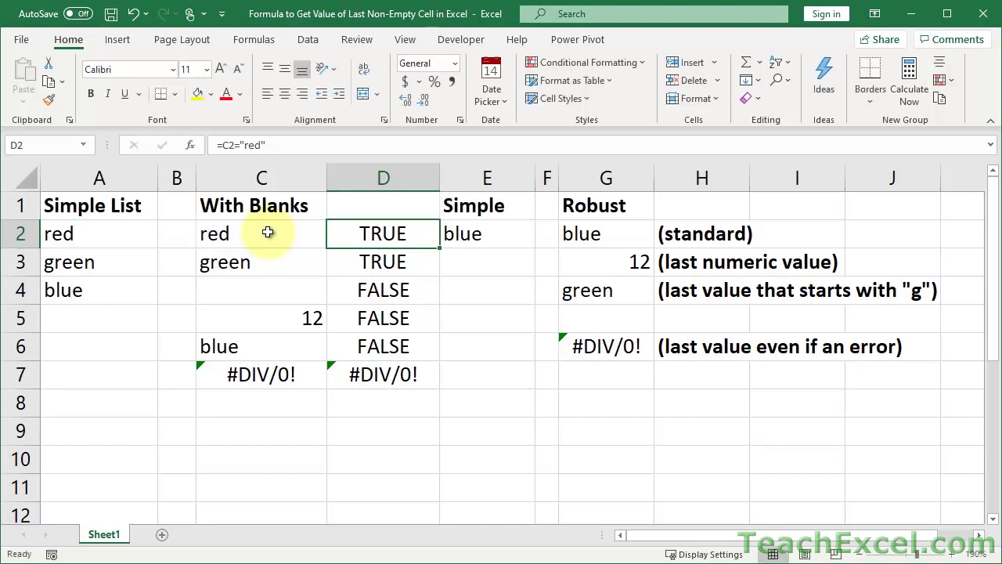
{"action": "double_click", "coordinate": [439, 248]}
- Inspect the =C2="red" test in D2 and its cell reference, leaving the formula as it is
{"action": "left_click", "coordinate": [384, 232]}
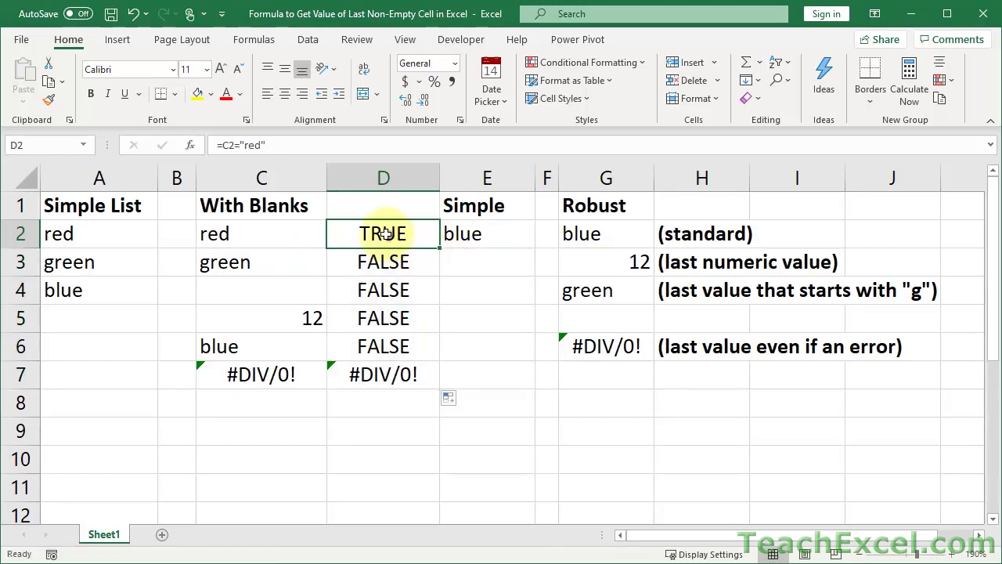
{"action": "double_click", "coordinate": [384, 233]}
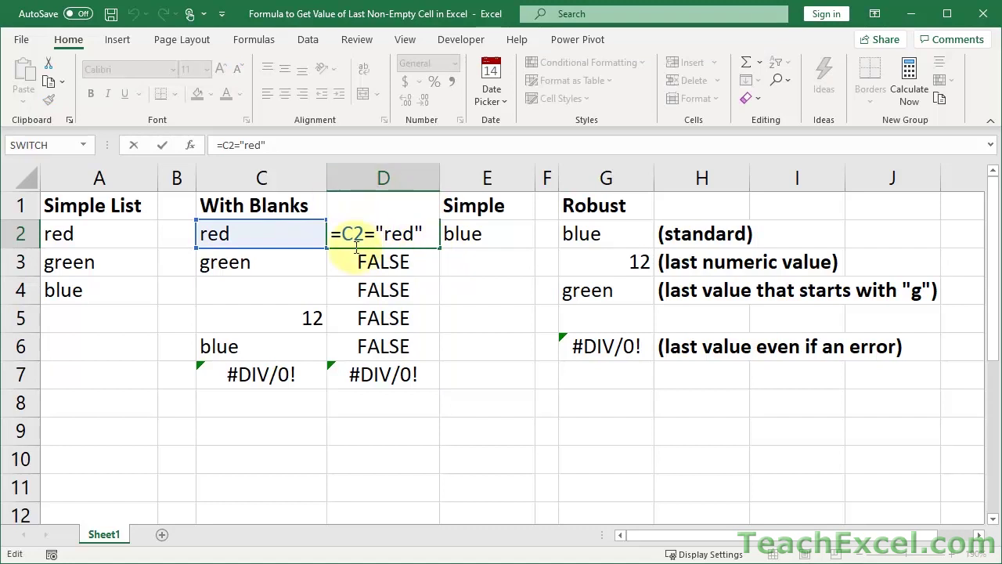
{"action": "key", "text": "ctrl+Return"}
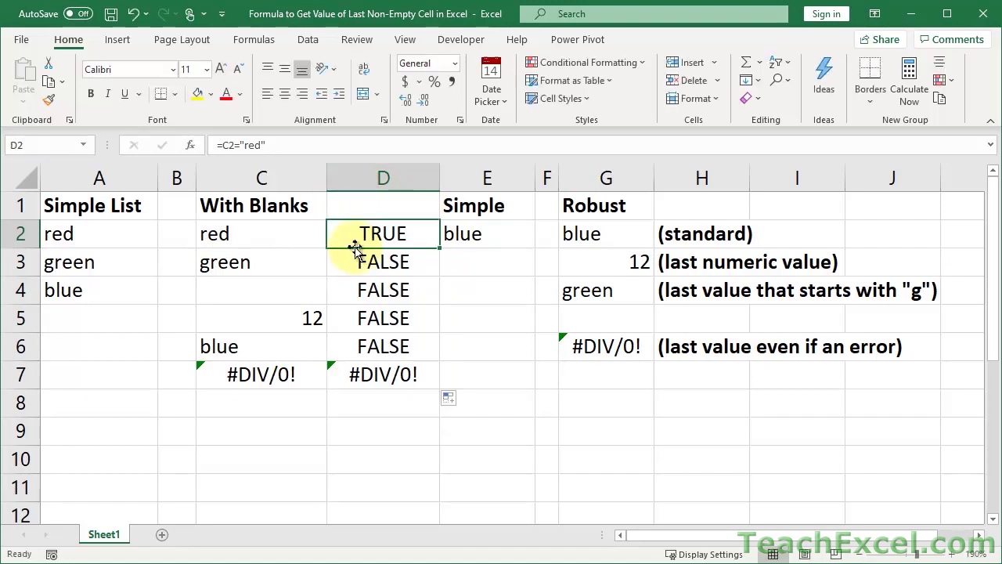
- Copy the full text of G4's LOOKUP formula into the empty cell G5, keeping its C1:C50 ranges
{"action": "double_click", "coordinate": [595, 291]}
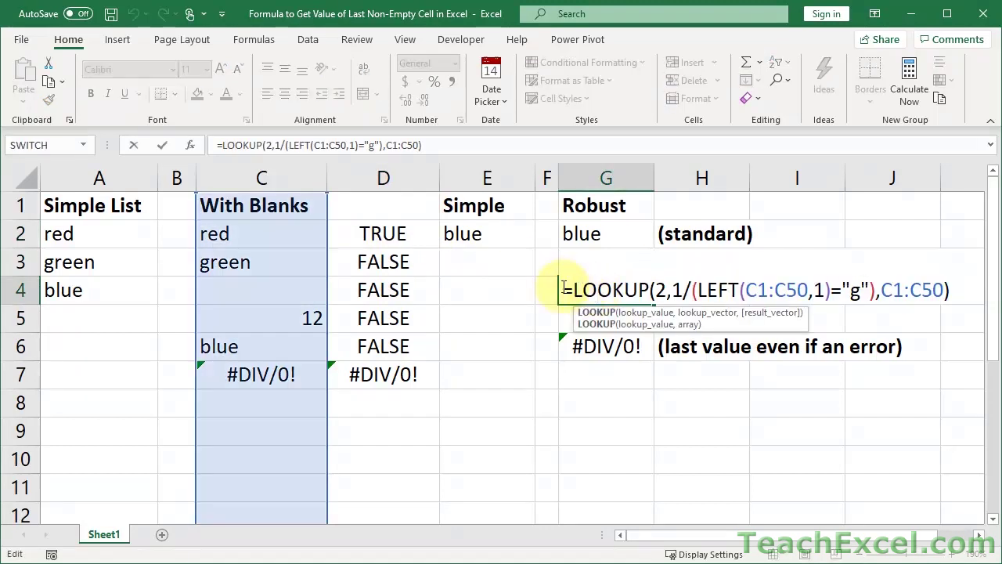
{"action": "left_click_drag", "start_coordinate": [564, 289], "coordinate": [978, 302]}
{"action": "key", "text": "ctrl+c"}
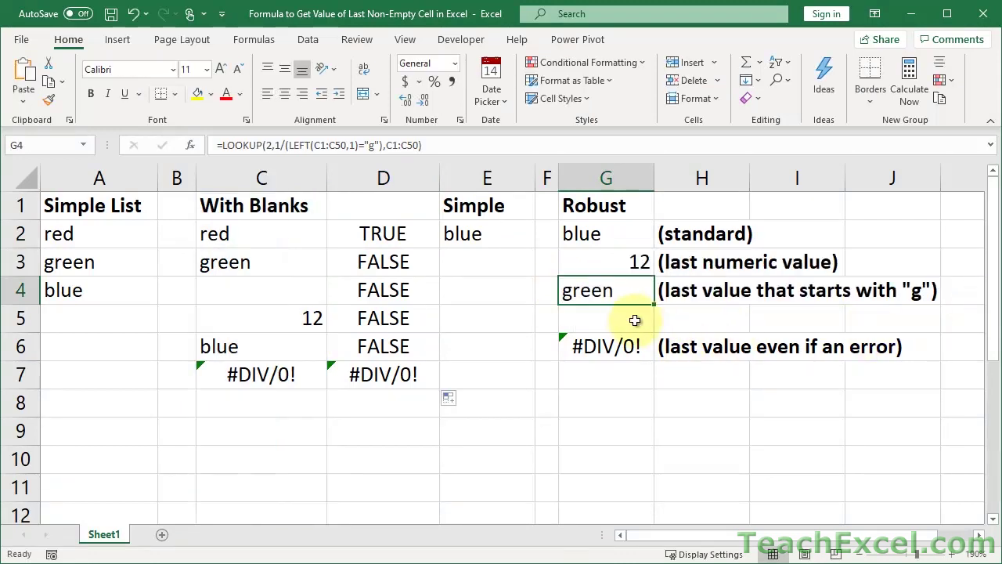
{"action": "left_click", "coordinate": [627, 319]}
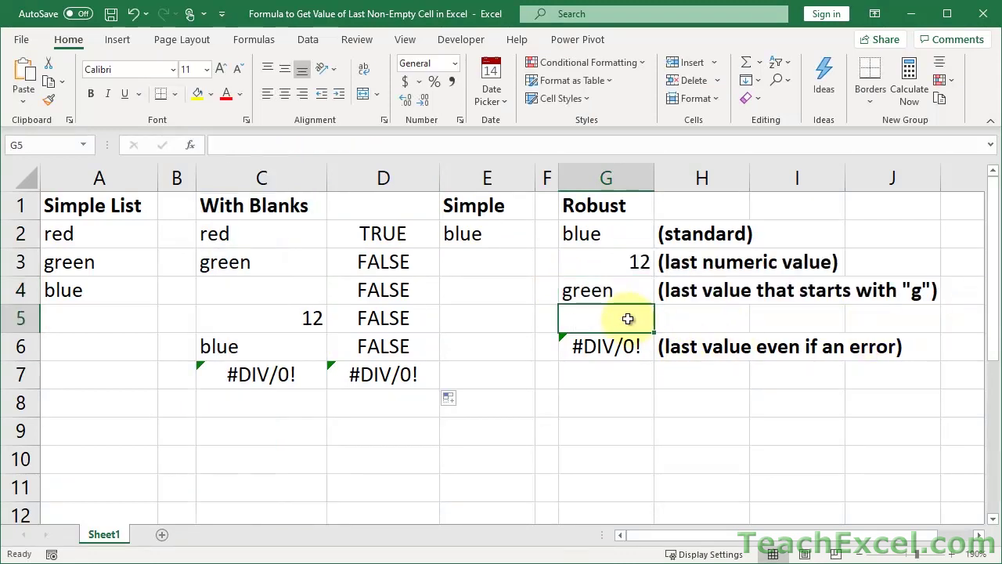
{"action": "double_click", "coordinate": [628, 319]}
{"action": "key", "text": "ctrl+v"}
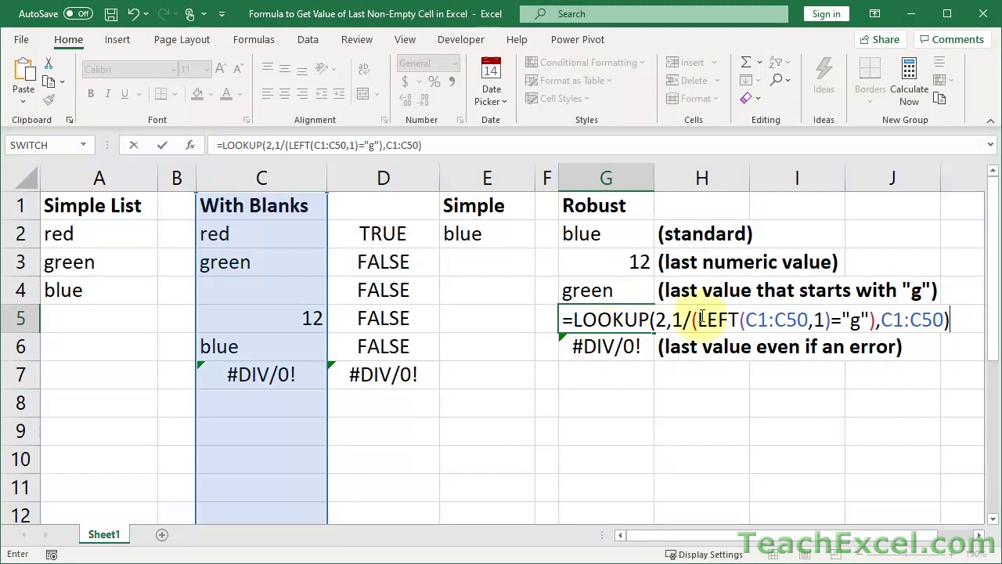
- Replace the LEFT condition in G5 with an exact match, making it =LOOKUP(2,1/(C1:C50="red"),C1:C50)
{"action": "left_click_drag", "start_coordinate": [699, 318], "coordinate": [746, 323]}
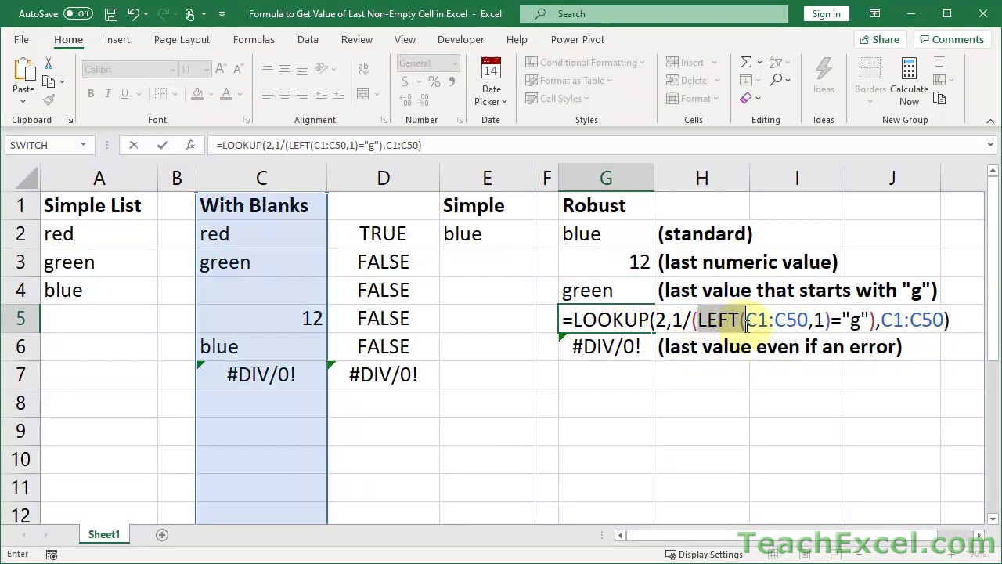
{"action": "key", "text": "BackSpace"}
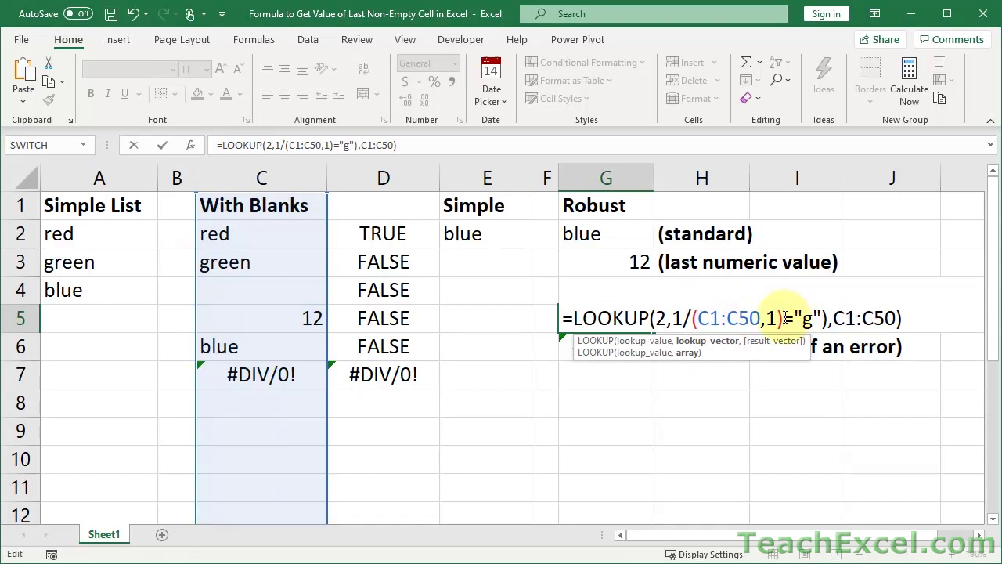
{"action": "key", "text": "BackSpace"}
{"action": "key", "text": "BackSpace"}
{"action": "key", "text": "BackSpace"}
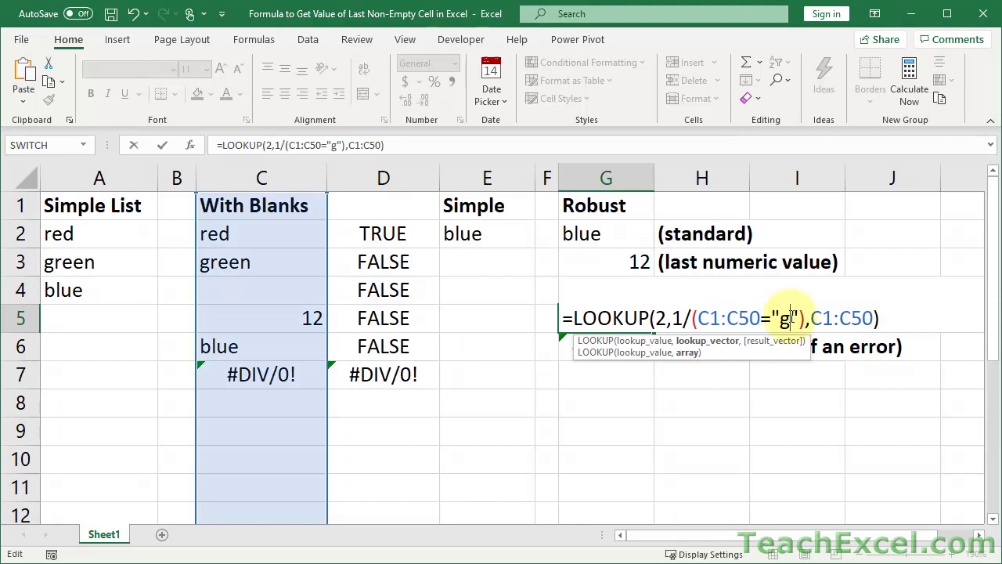
{"action": "key", "text": "BackSpace"}
{"action": "type", "text": "red"}
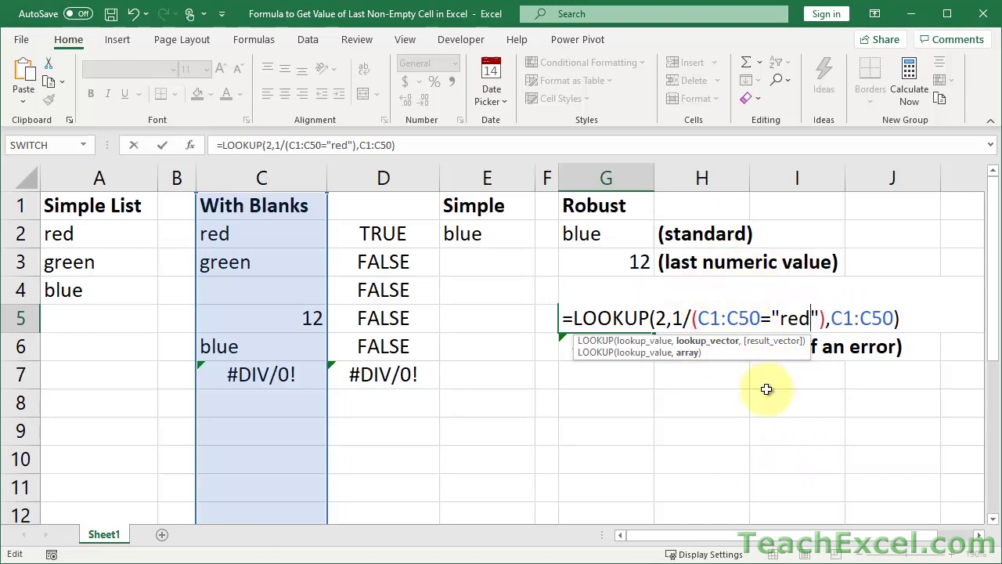
{"action": "key", "text": "ctrl+Return"}
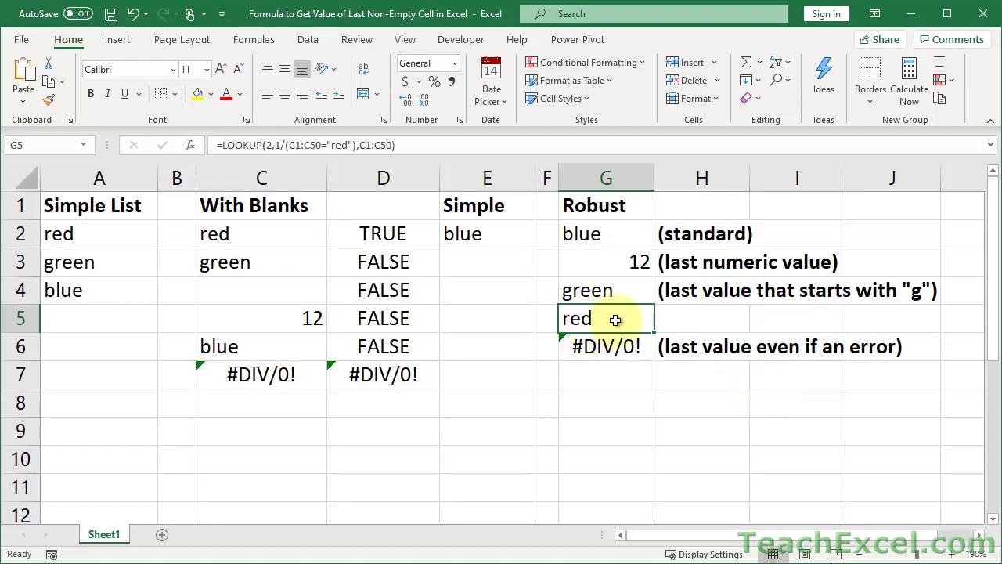
- Label the G5 formula in H5 with "(last cell with the word red in it)" in bold
{"action": "left_click", "coordinate": [709, 313]}
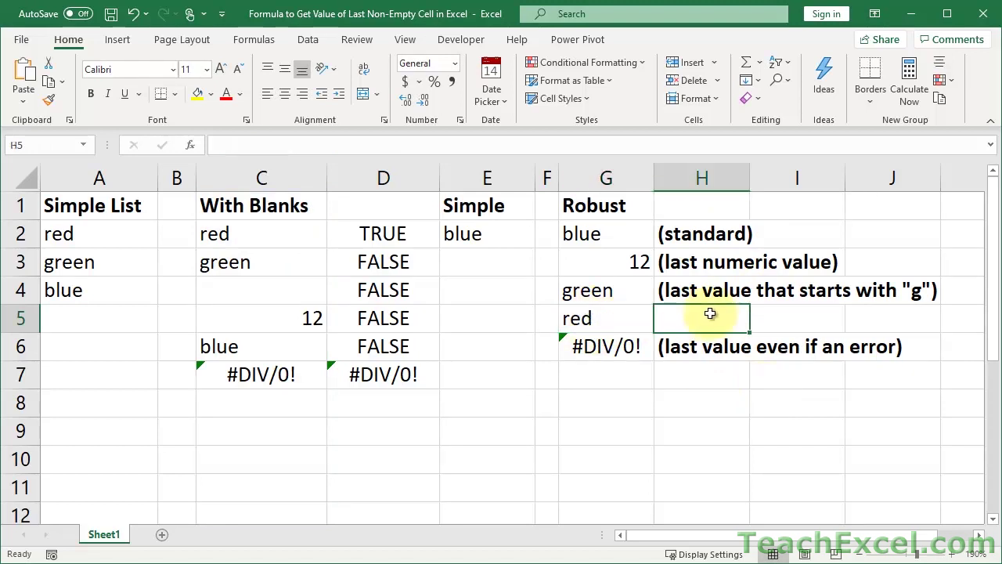
{"action": "type", "text": "(last"}
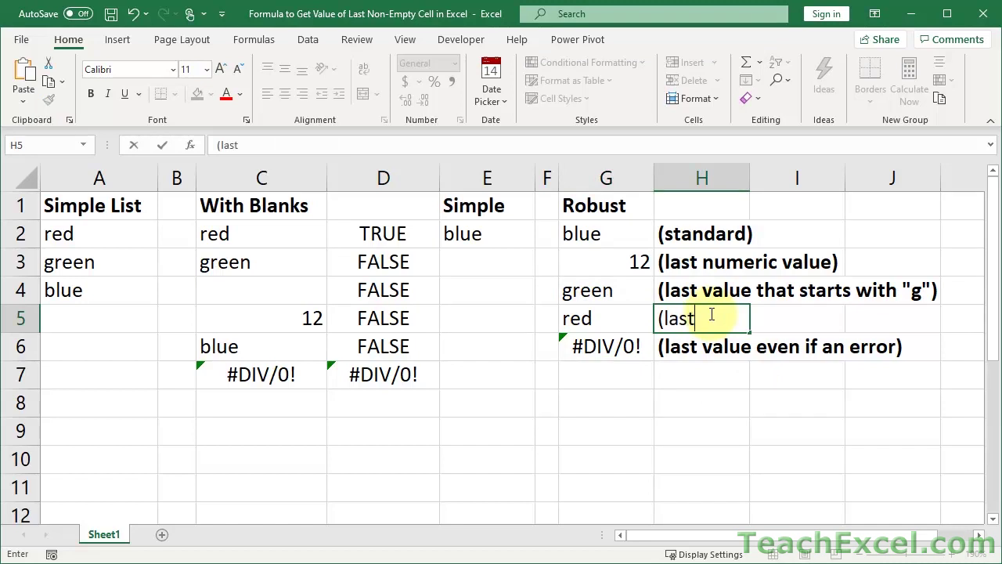
{"action": "type", "text": " cell with the"}
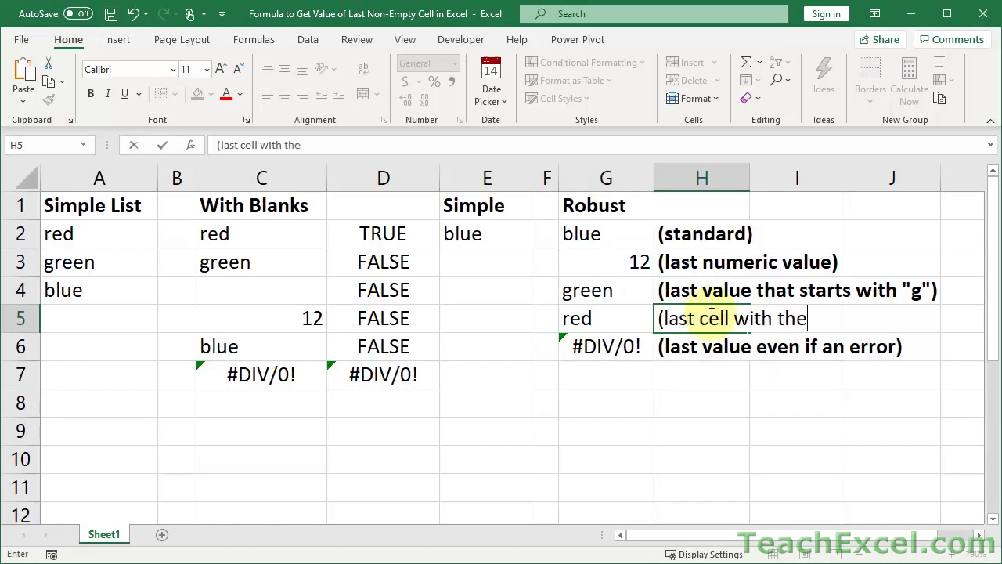
{"action": "type", "text": " word red in i"}
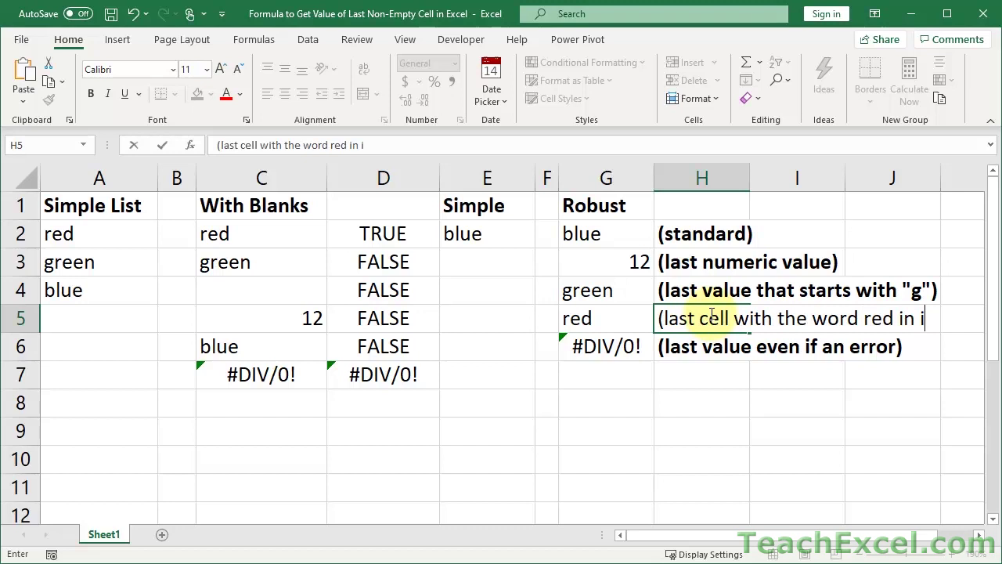
{"action": "type", "text": "t)"}
{"action": "key", "text": "ctrl+Return"}
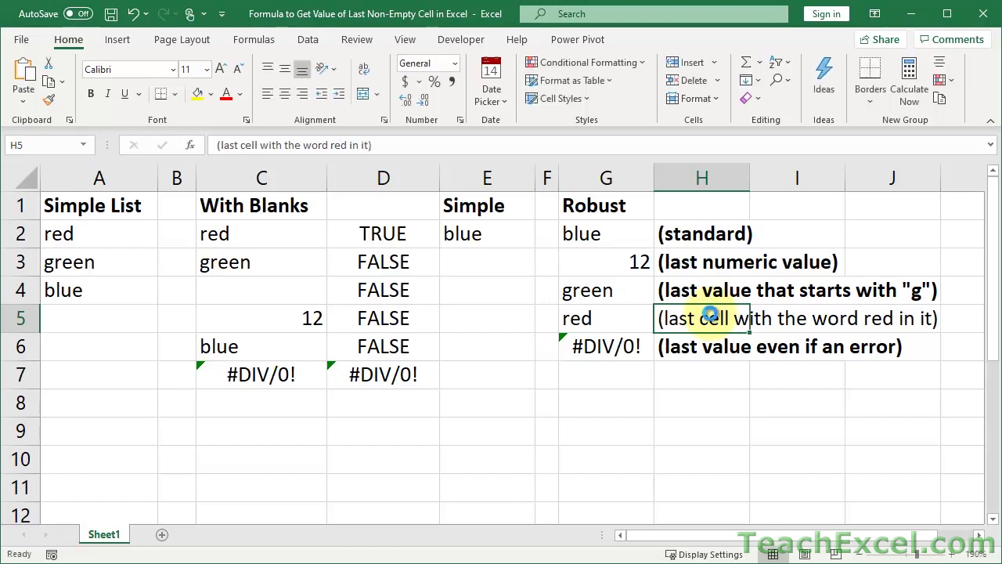
{"action": "key", "text": "ctrl+b"}
- Examine G5's LOOKUP formula, including its "red" condition and the C1:C50 result range, without changing it
{"action": "left_click", "coordinate": [637, 319]}
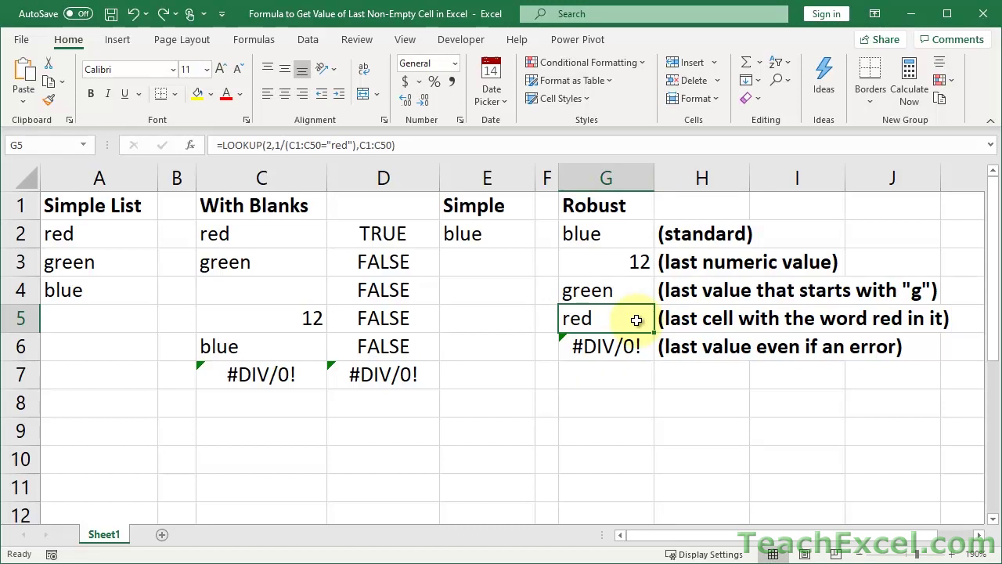
{"action": "double_click", "coordinate": [636, 319]}
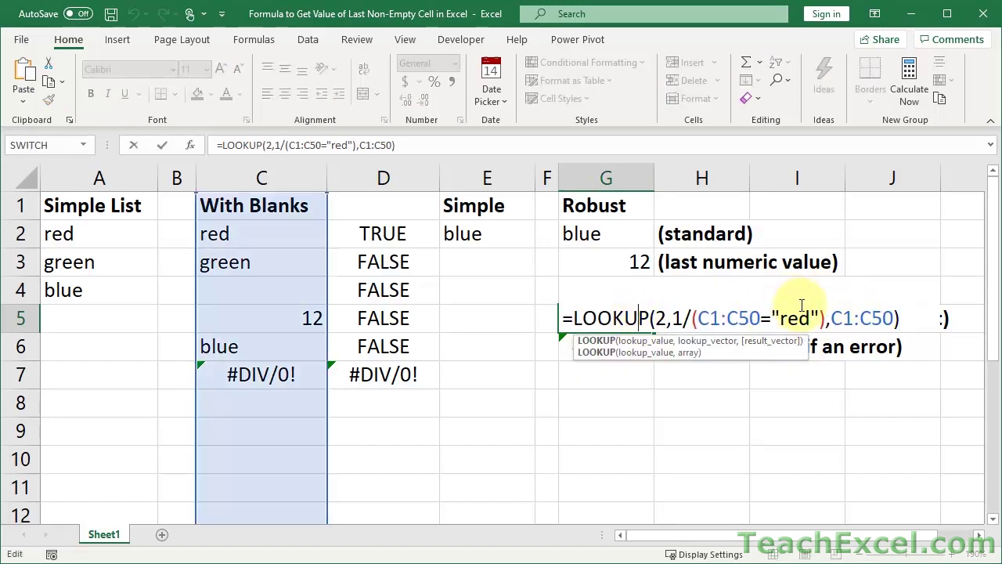
{"action": "key", "text": "Escape"}
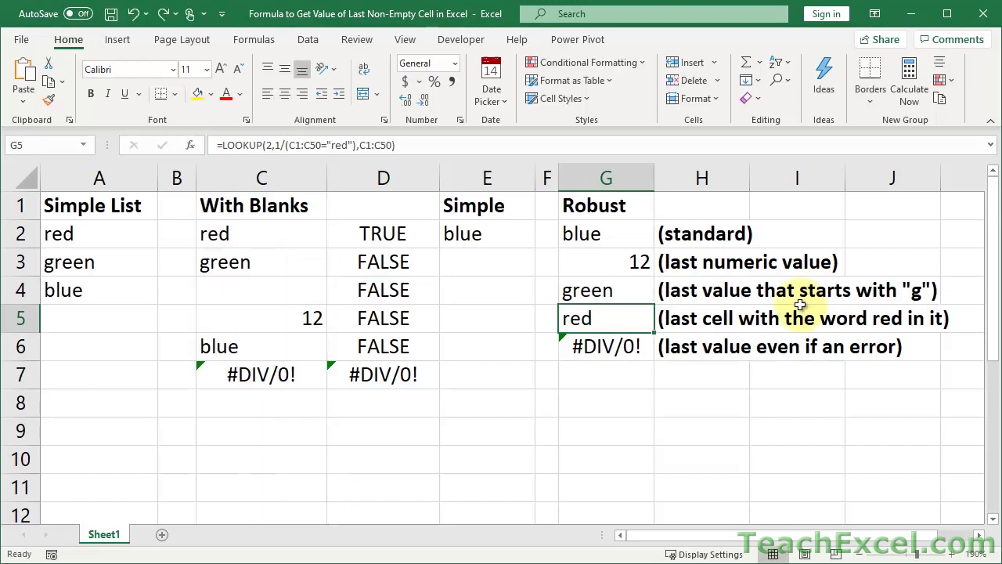
{"action": "double_click", "coordinate": [626, 318]}
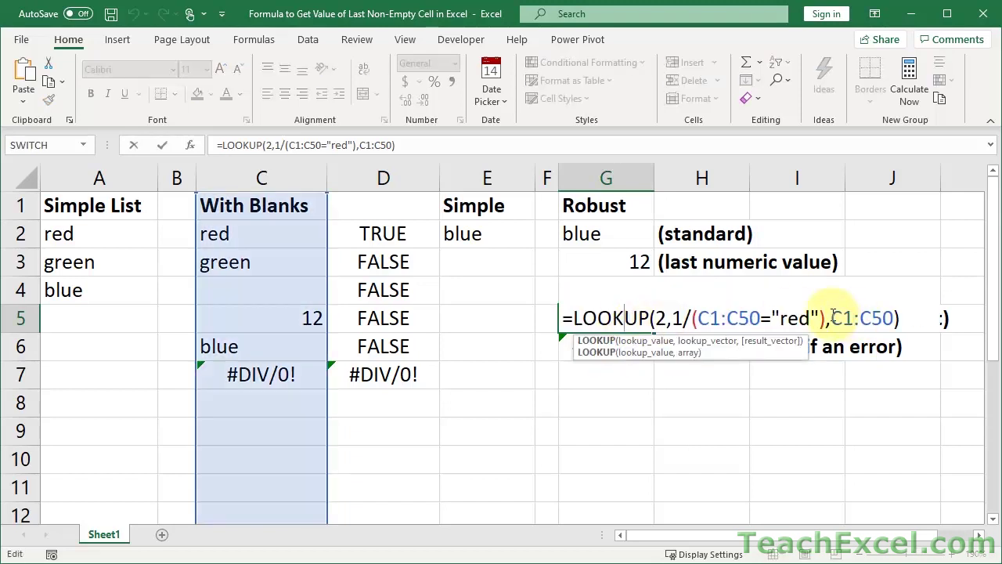
{"action": "left_click_drag", "start_coordinate": [831, 318], "coordinate": [894, 317]}
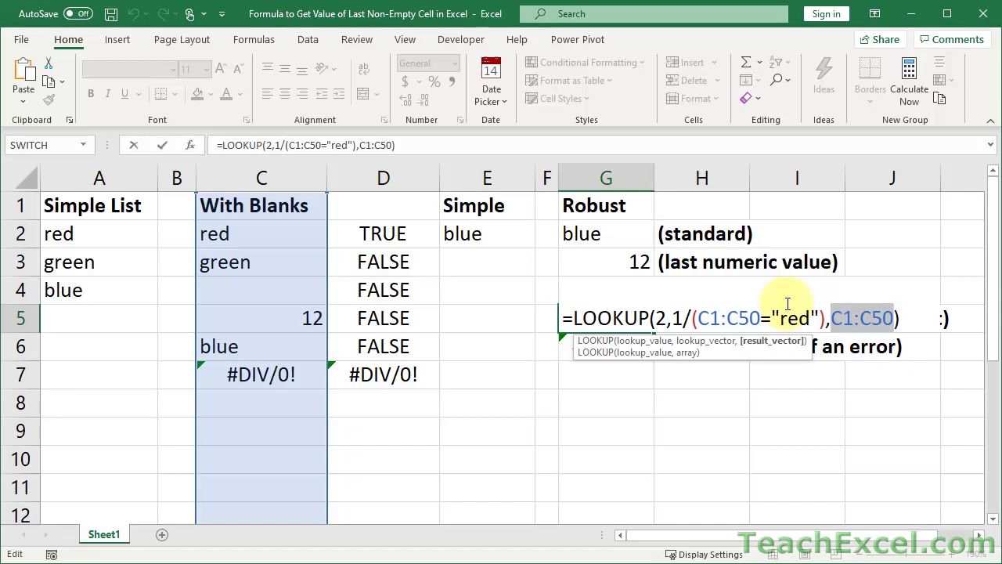
{"action": "key", "text": "ctrl+Return"}
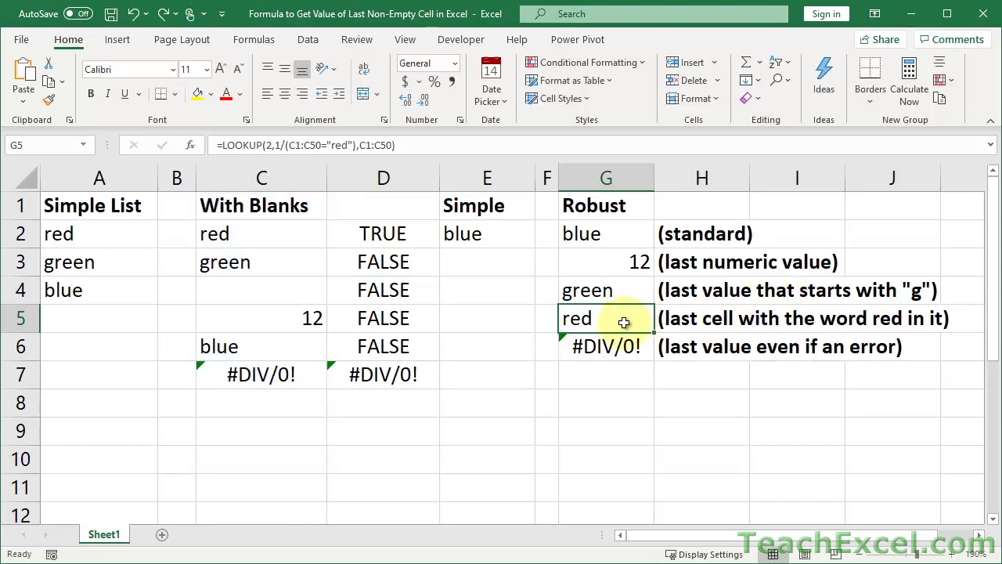
- Compare the error-inclusive LOOKUP formula in G6 with the error cell C7 that it returns
{"action": "left_click", "coordinate": [611, 348]}
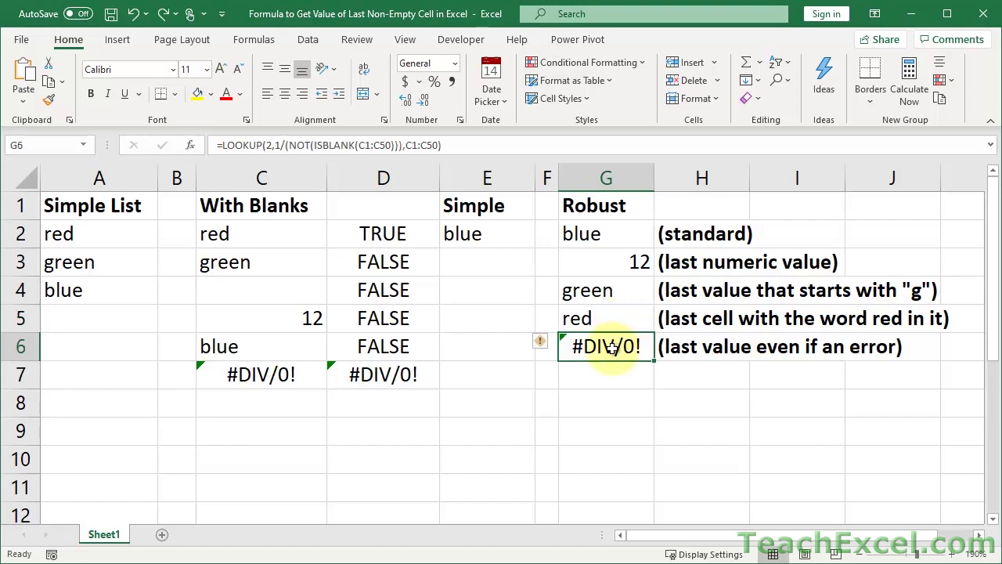
{"action": "left_click", "coordinate": [278, 377]}
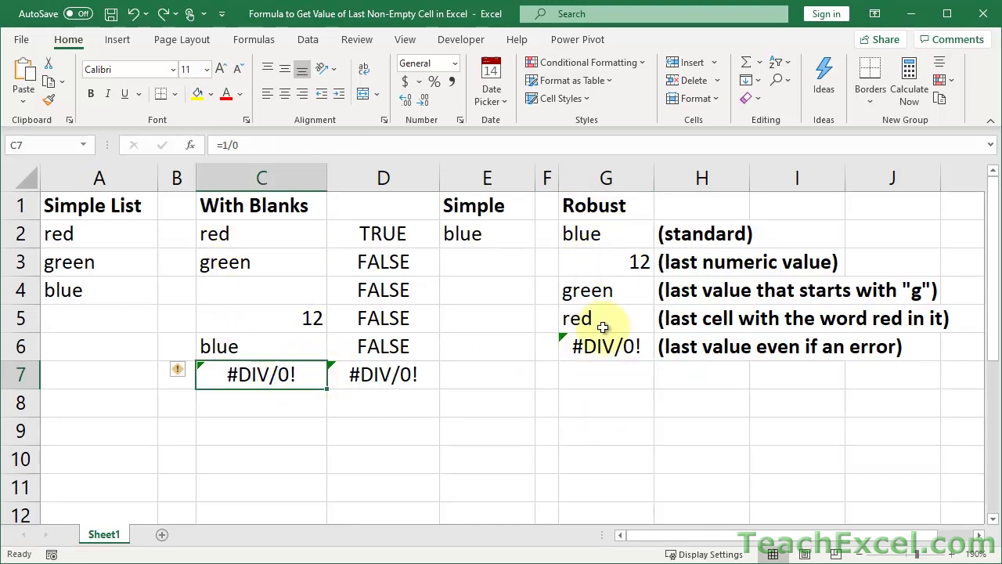
{"action": "left_click", "coordinate": [581, 354]}
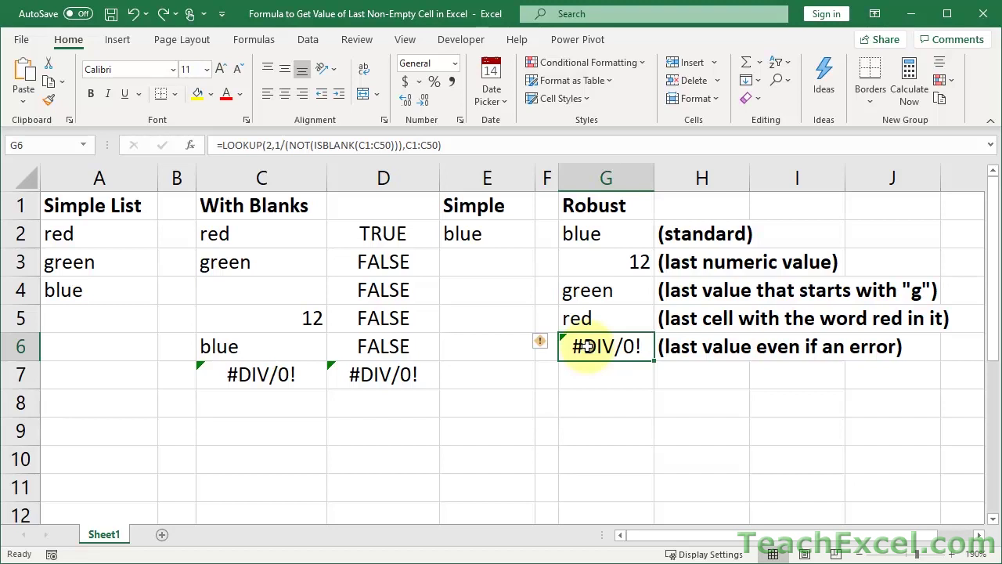
- Replace D2's test with =ISBLANK(C2) and fill it down to D7
{"action": "left_click", "coordinate": [394, 242]}
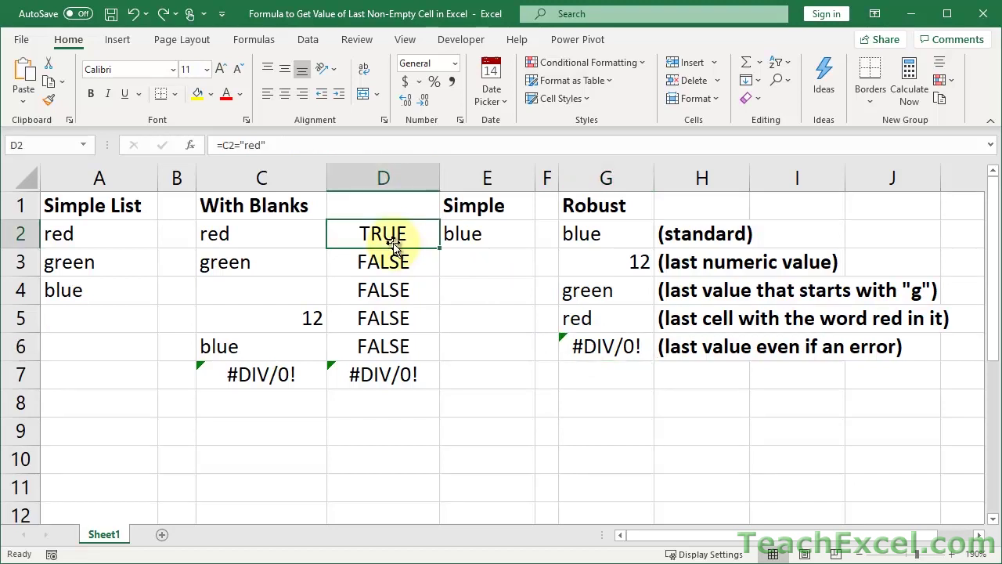
{"action": "type", "text": "=isbl"}
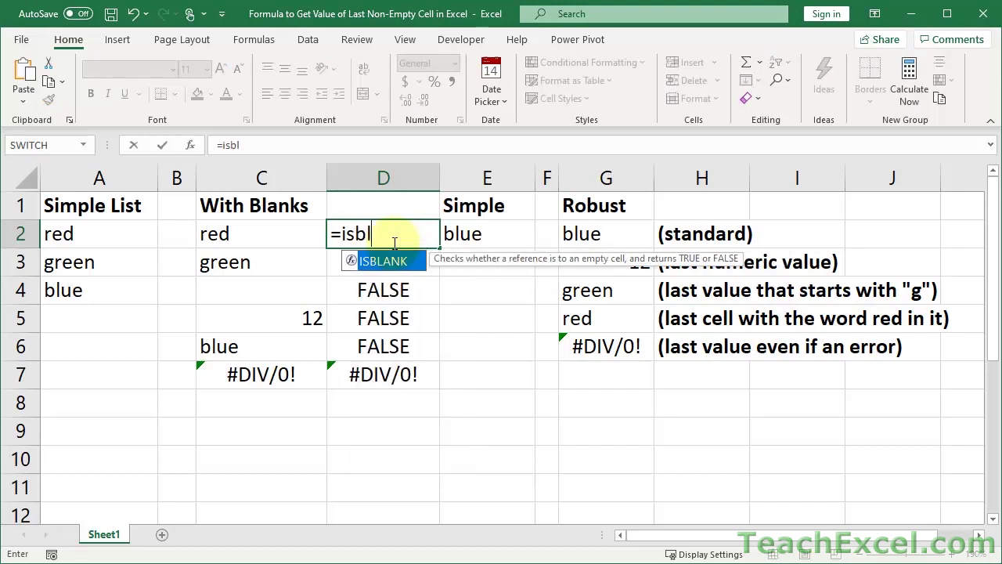
{"action": "key", "text": "Tab"}
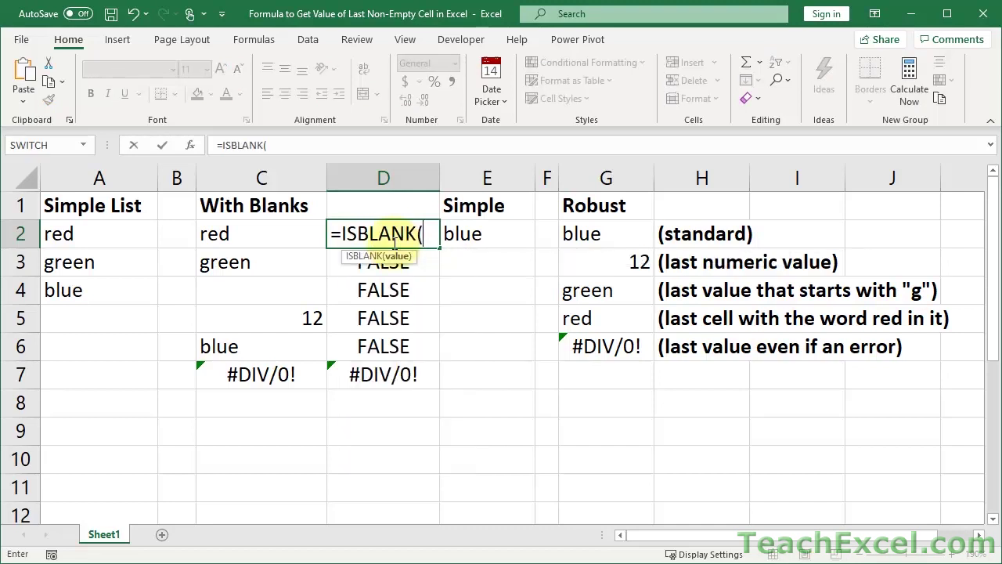
{"action": "left_click", "coordinate": [243, 233]}
{"action": "type", "text": ")"}
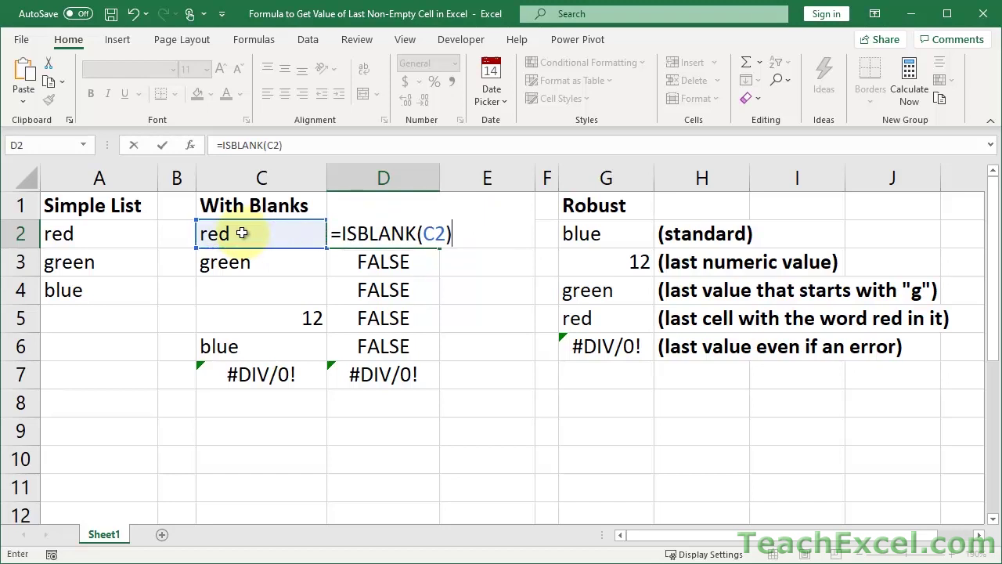
{"action": "key", "text": "ctrl+Return"}
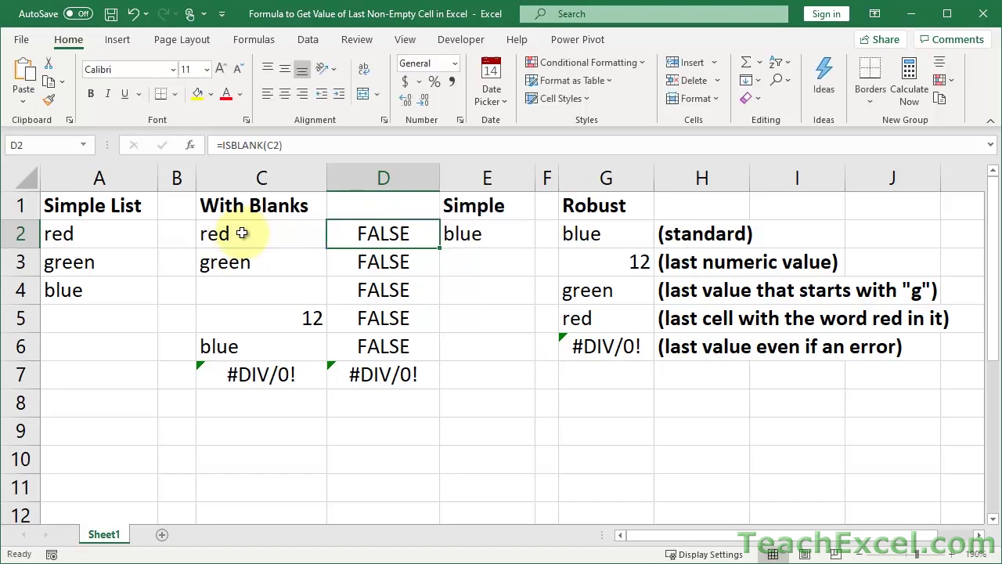
{"action": "double_click", "coordinate": [440, 248]}
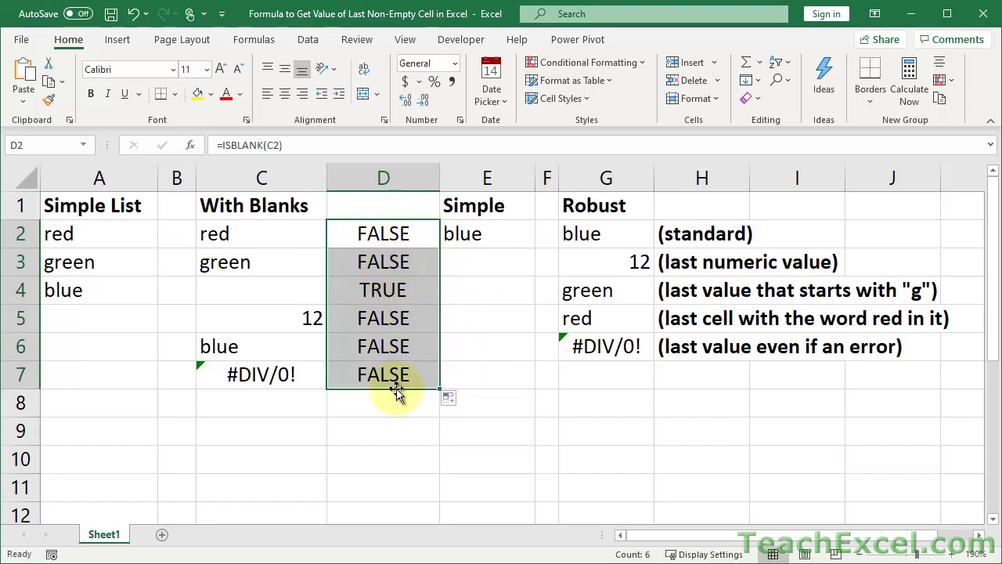
- Wrap the D2 test in NOT so the formula reads =NOT(ISBLANK(C2))
{"action": "left_click", "coordinate": [382, 232]}
{"action": "double_click", "coordinate": [368, 233]}
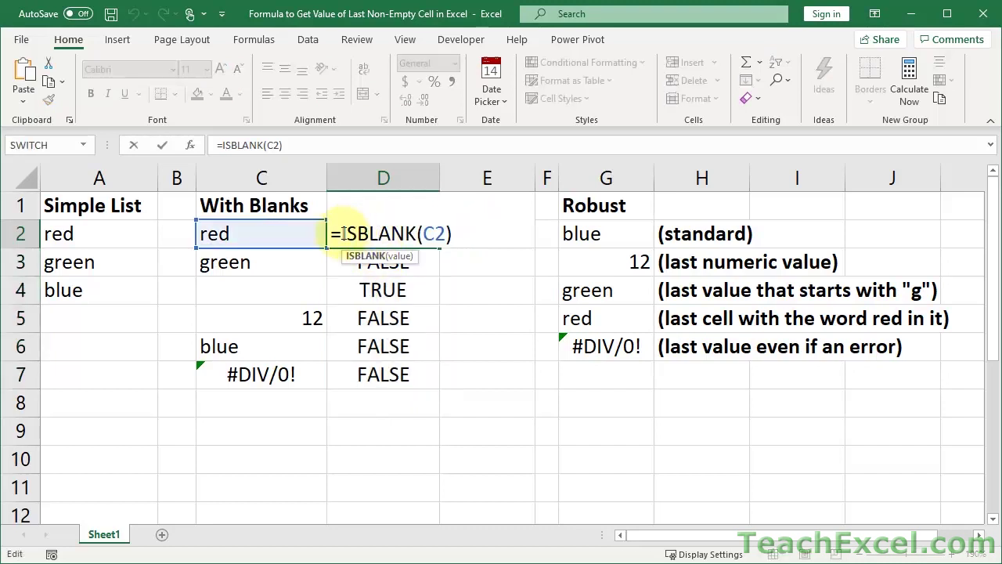
{"action": "left_click", "coordinate": [342, 233]}
{"action": "type", "text": "not("}
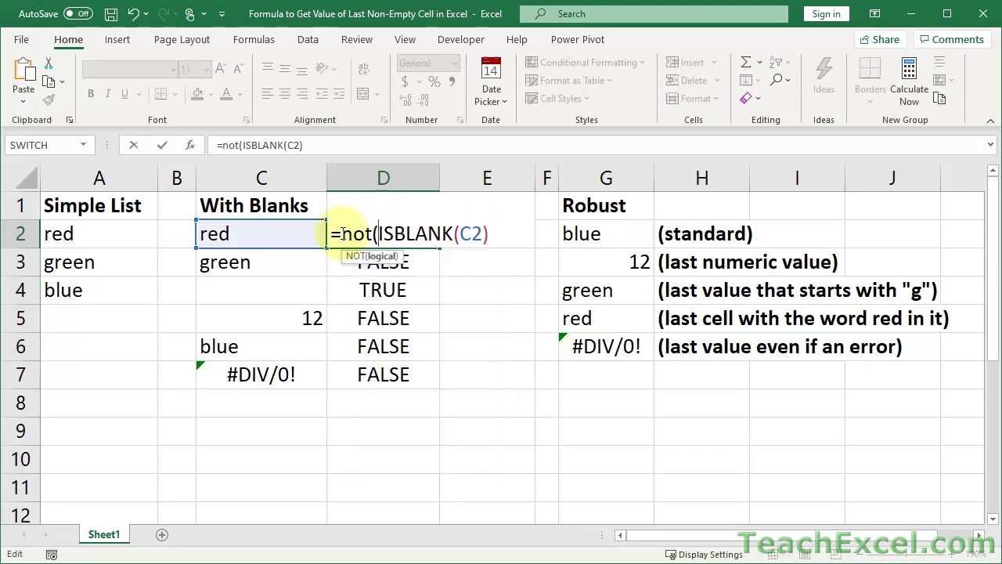
{"action": "left_click", "coordinate": [502, 227]}
{"action": "type", "text": ")"}
{"action": "key", "text": "ctrl+Return"}
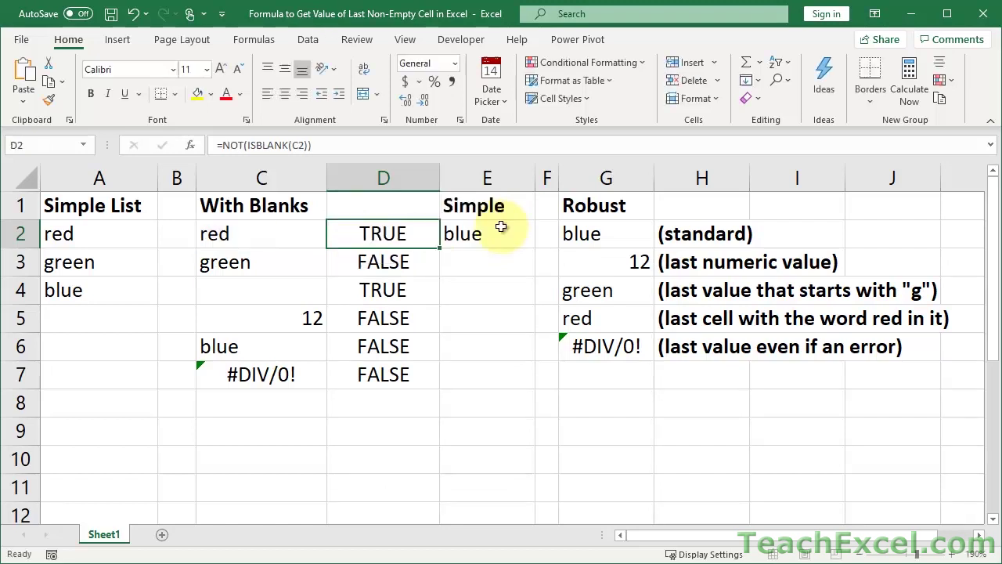
- Fill D2's =NOT(ISBLANK(C2)) test down to D7 and compare D7 with the error cell C7
{"action": "double_click", "coordinate": [439, 248]}
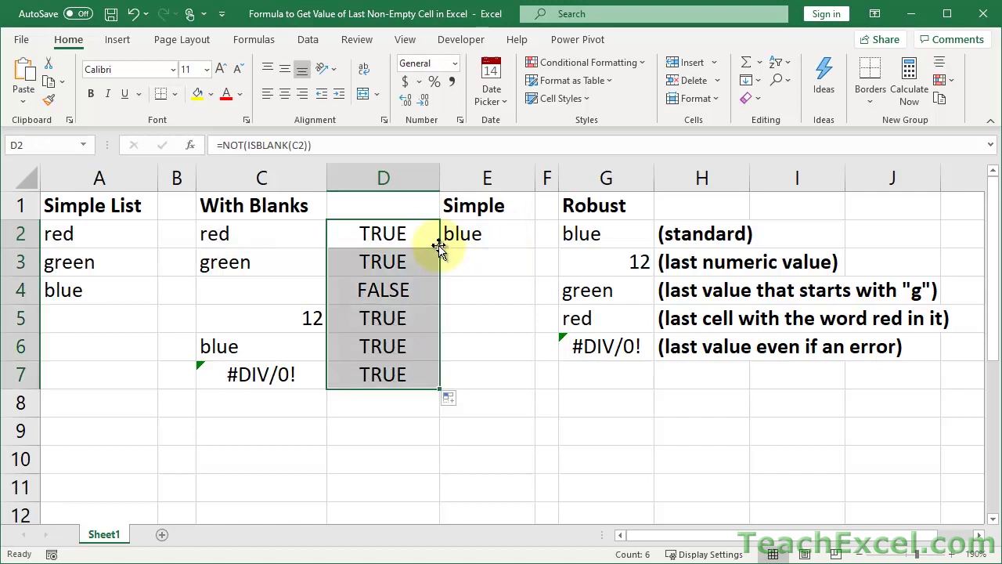
{"action": "left_click", "coordinate": [395, 375]}
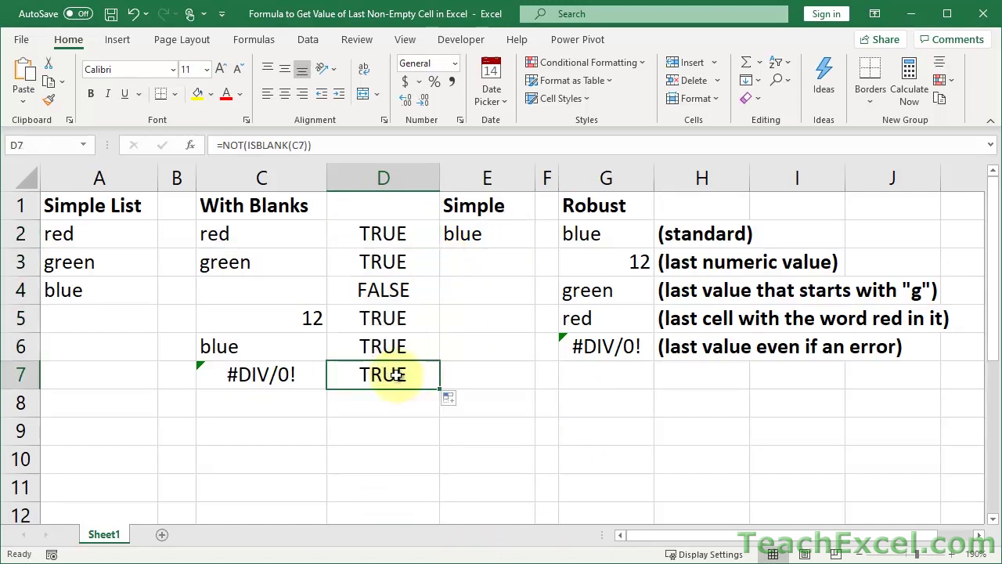
{"action": "left_click", "coordinate": [286, 376]}
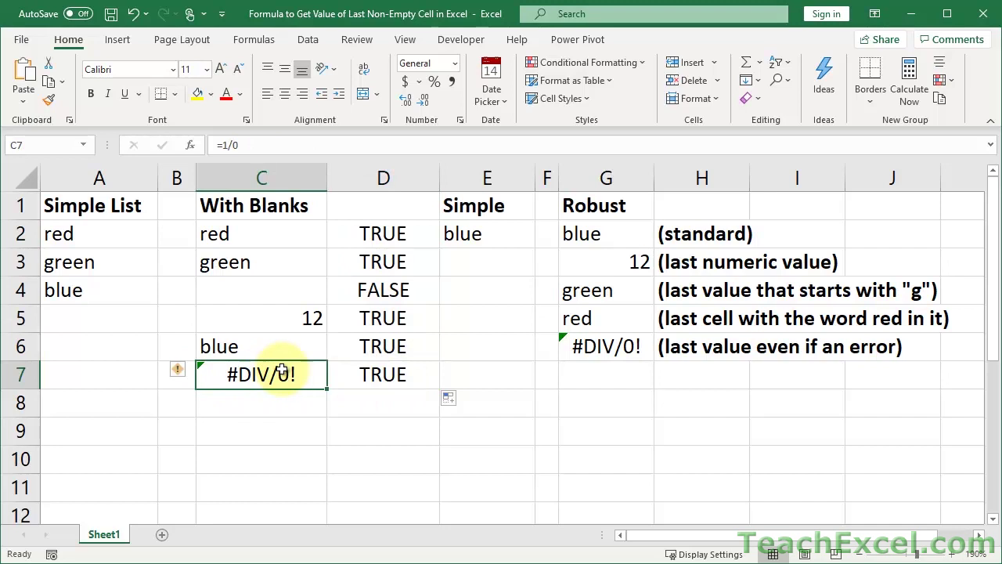
- Examine G6's LOOKUP formula, including its NOT(ISBLANK(C1:C50)) test and C1:C50 result range, without changing it
{"action": "double_click", "coordinate": [589, 355]}
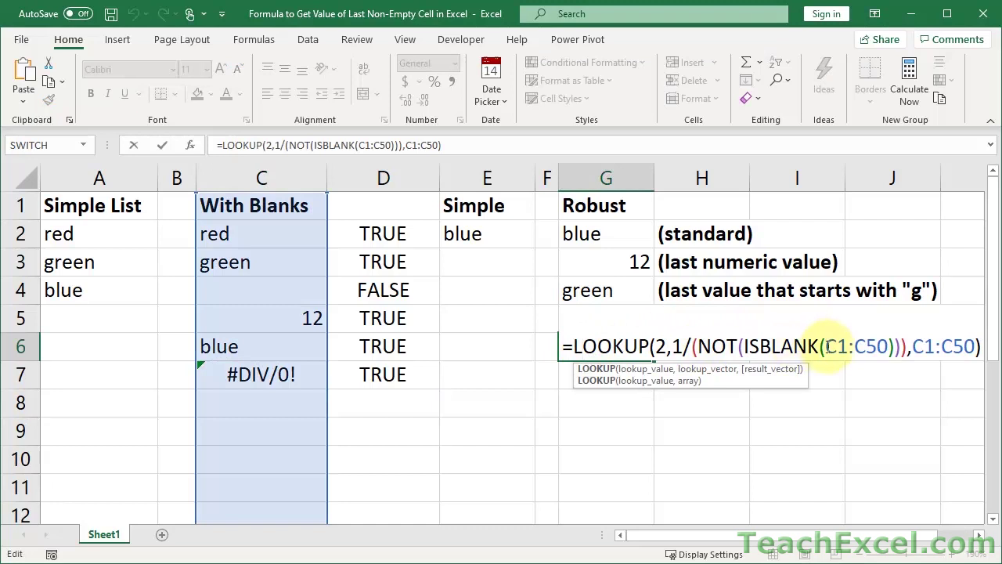
{"action": "left_click_drag", "start_coordinate": [824, 346], "coordinate": [890, 346]}
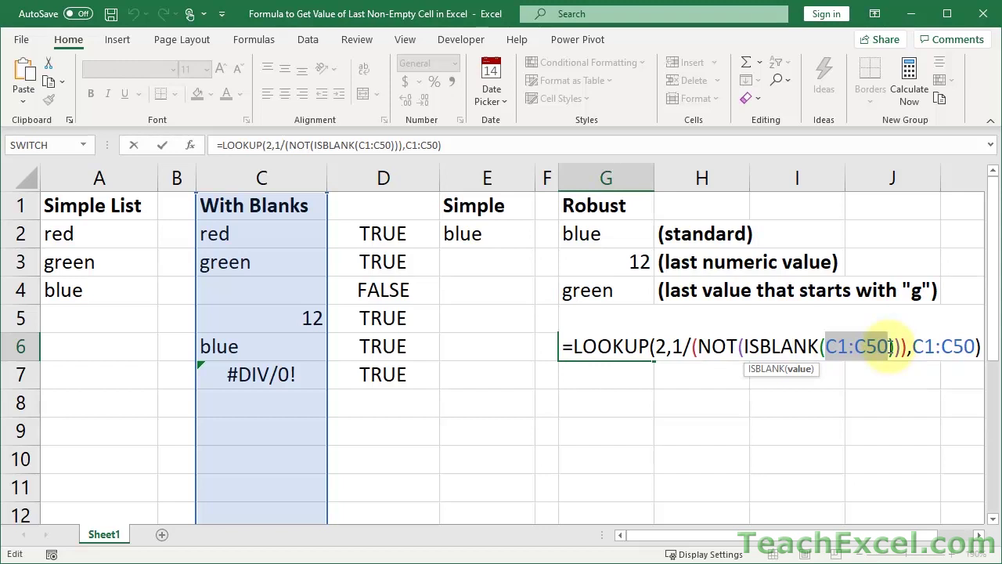
{"action": "left_click", "coordinate": [702, 346]}
{"action": "left_click_drag", "start_coordinate": [702, 346], "coordinate": [902, 346]}
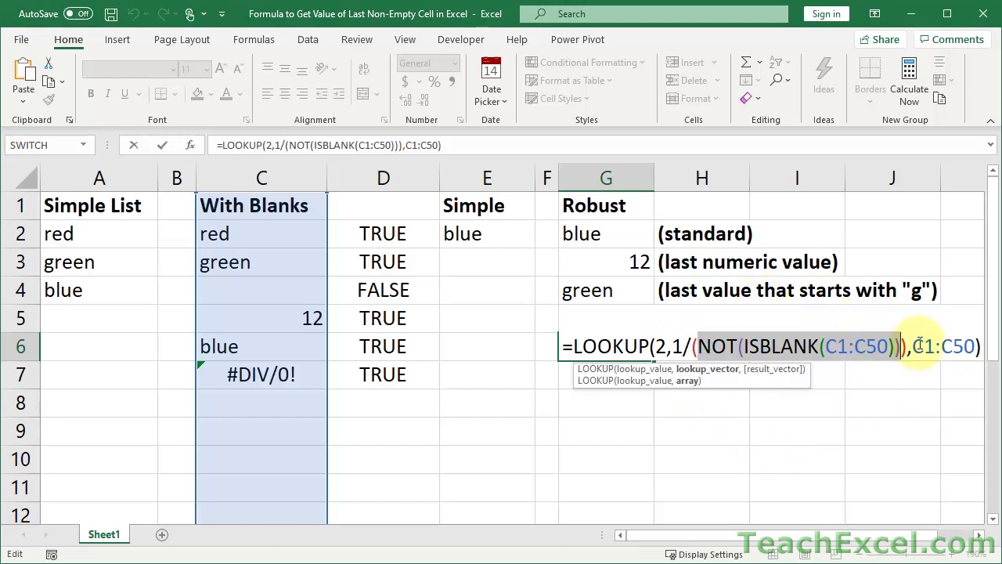
{"action": "left_click_drag", "start_coordinate": [911, 346], "coordinate": [975, 349]}
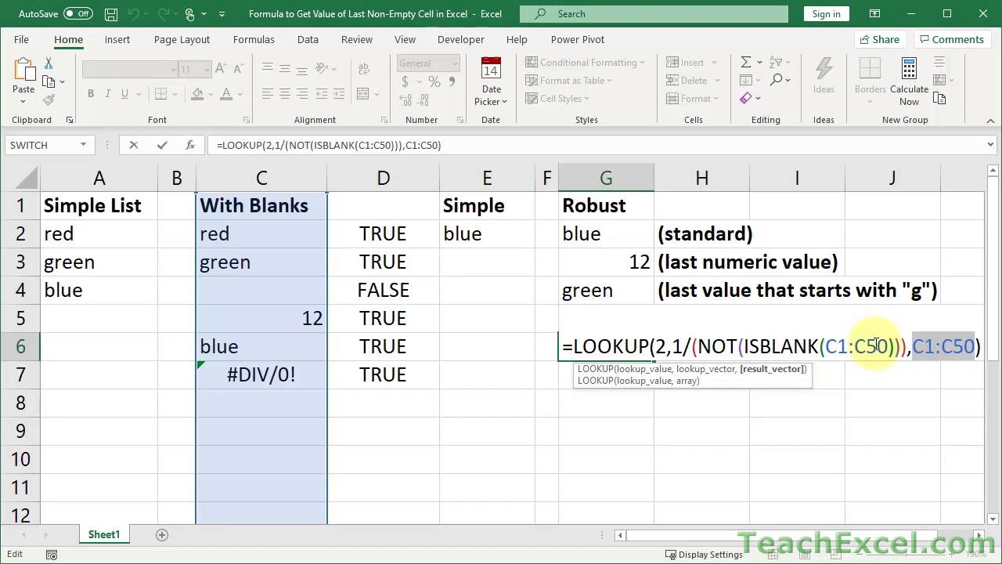
{"action": "key", "text": "ctrl+Return"}
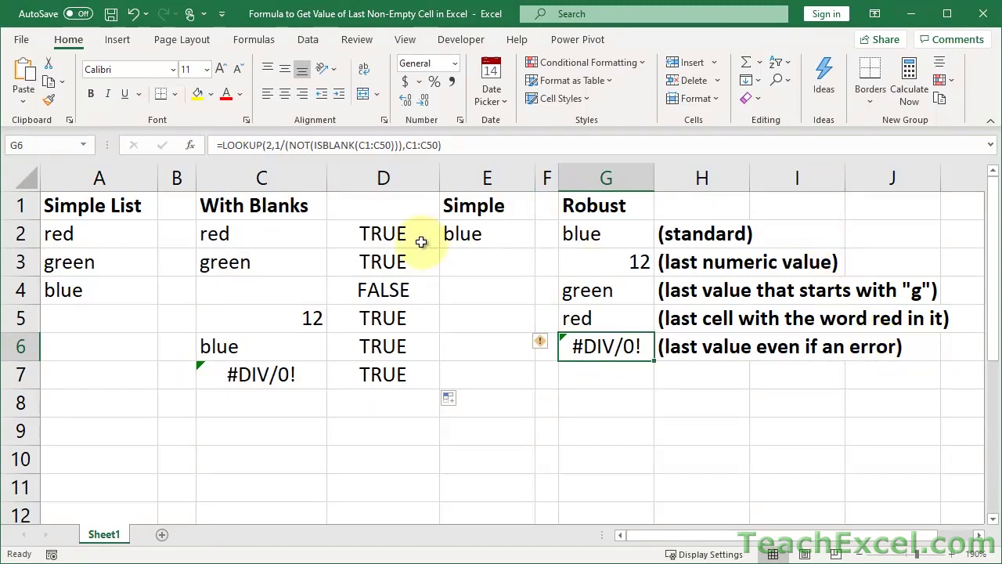
- Clear the helper tests in D2:D7 and narrow column D to a slim spacer column
{"action": "left_click_drag", "start_coordinate": [392, 233], "coordinate": [385, 375]}
{"action": "key", "text": "Delete"}
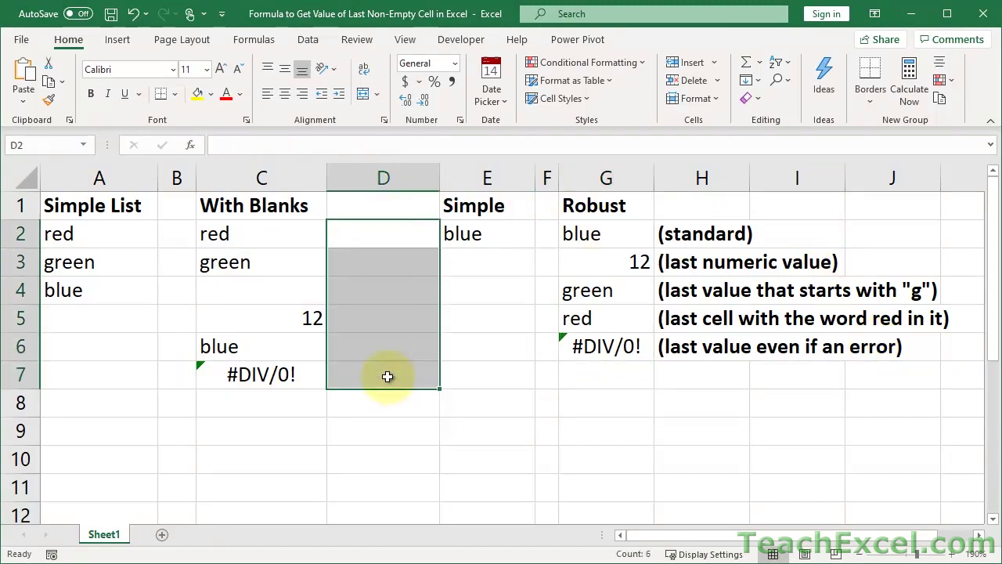
{"action": "left_click_drag", "start_coordinate": [438, 186], "coordinate": [358, 185]}
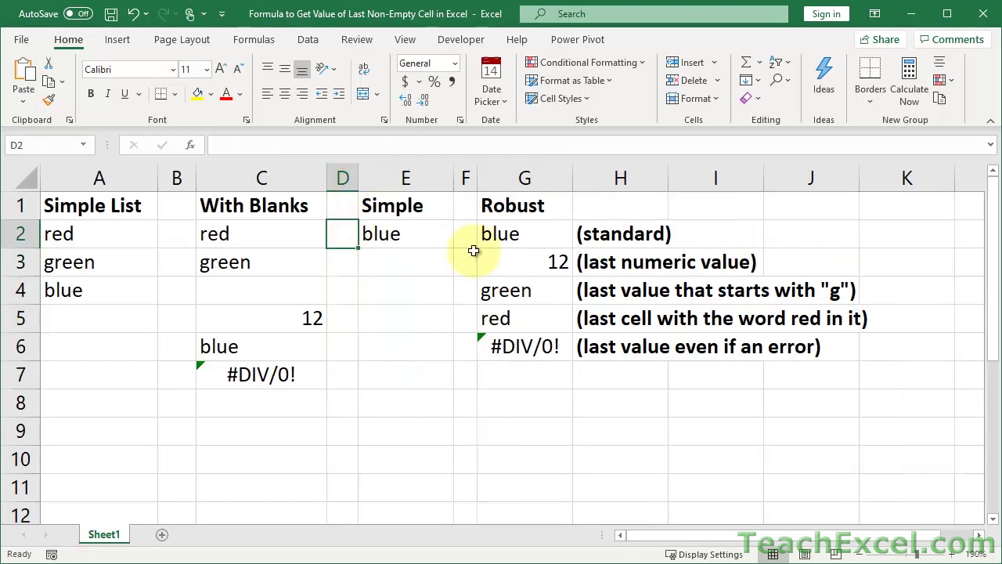
- Shorten both ranges in G3's LOOKUP formula to C1:C10, giving =LOOKUP(2,1/(ISNUMBER(C1:C10)),C1:C10)
{"action": "left_click", "coordinate": [525, 263]}
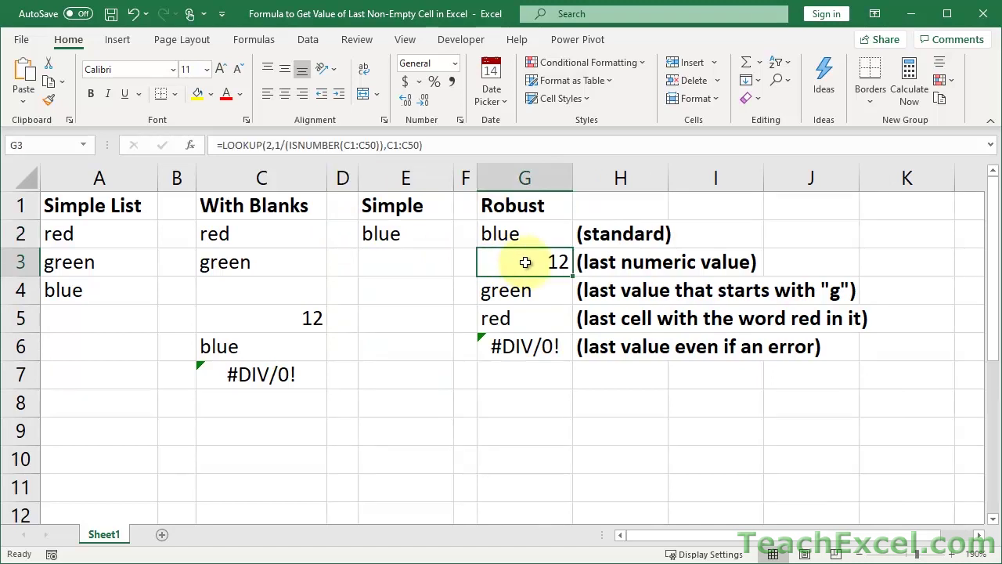
{"action": "double_click", "coordinate": [525, 262]}
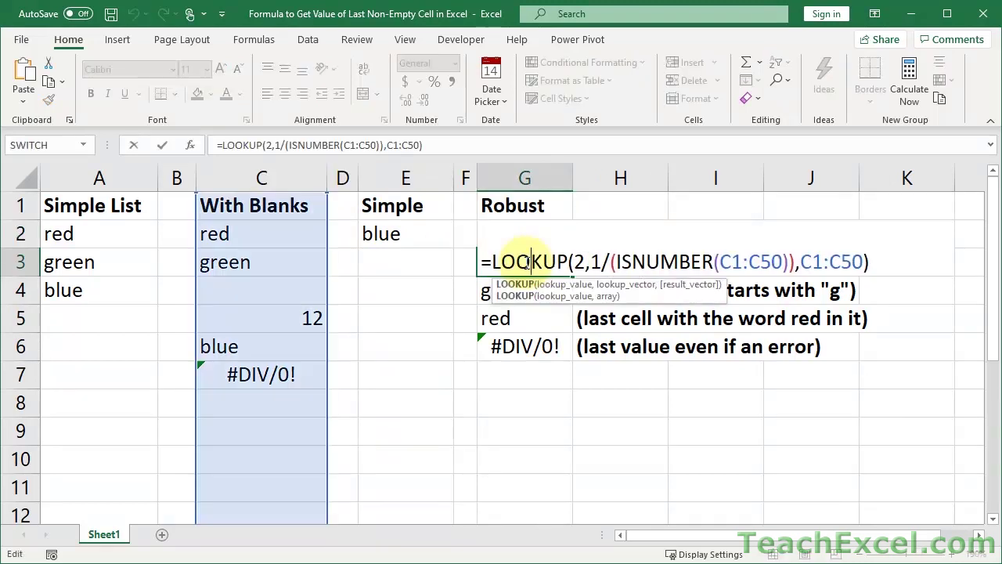
{"action": "left_click", "coordinate": [772, 261]}
{"action": "key", "text": "BackSpace"}
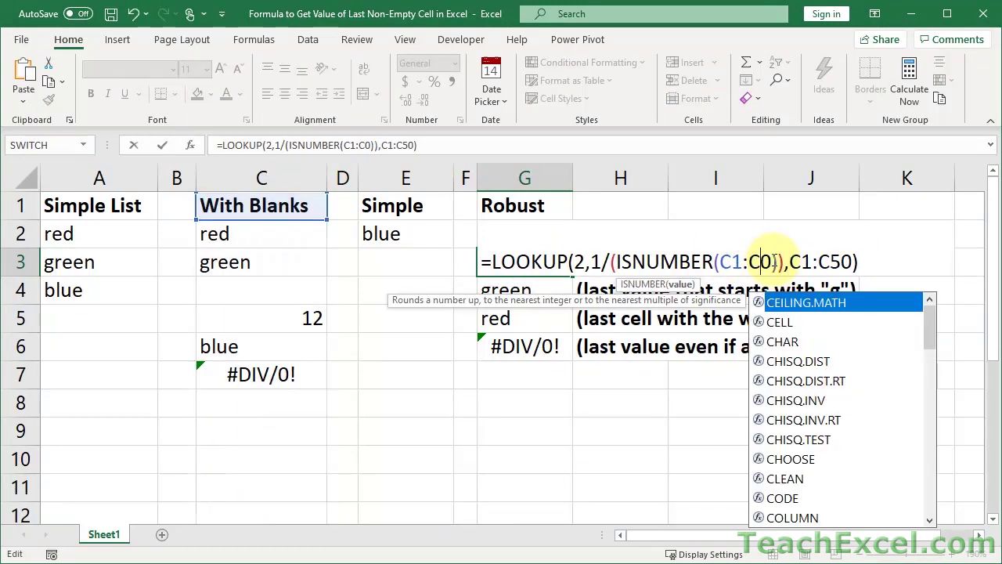
{"action": "type", "text": "1"}
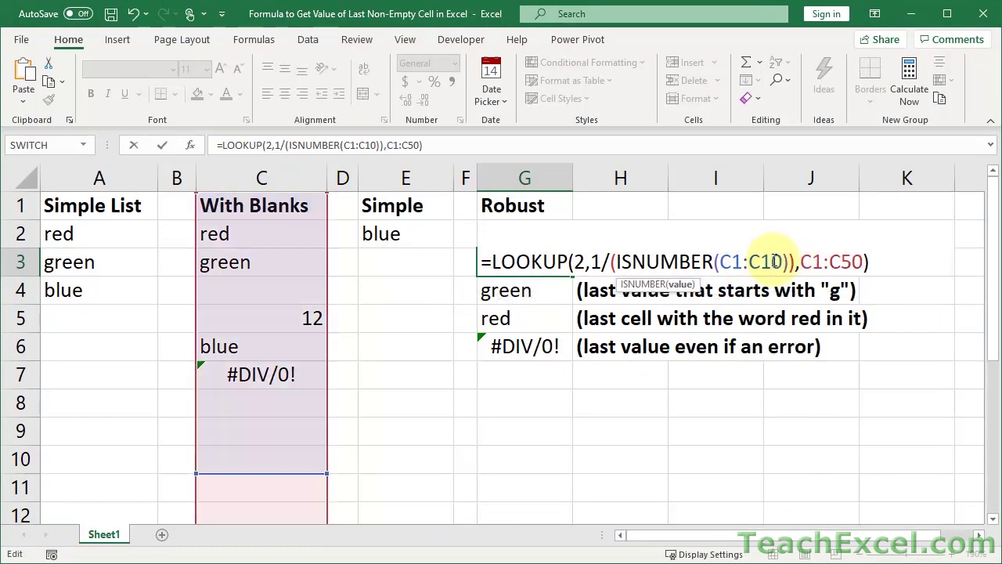
{"action": "left_click", "coordinate": [851, 260]}
{"action": "key", "text": "BackSpace"}
{"action": "type", "text": "1"}
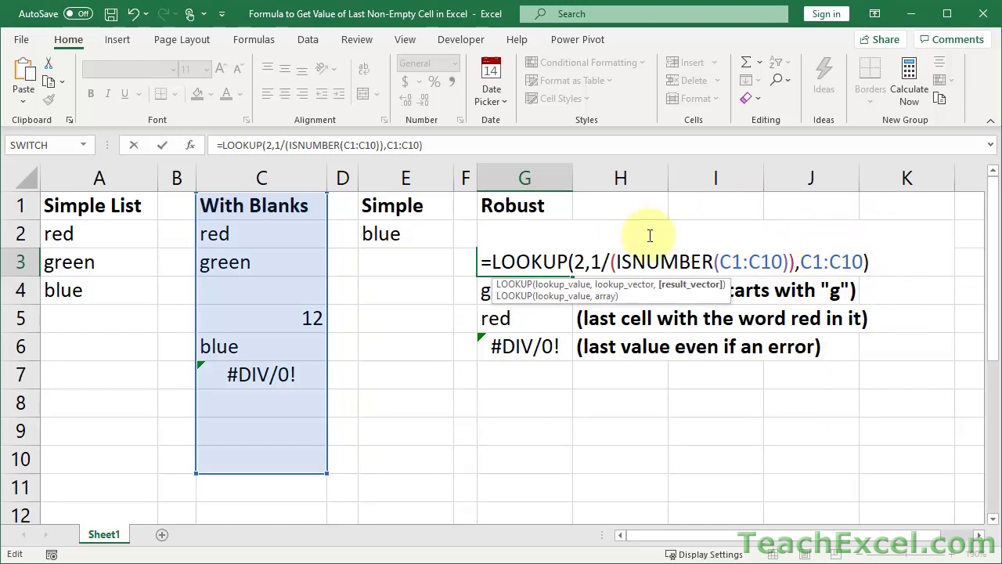
{"action": "left_click_drag", "start_coordinate": [615, 262], "coordinate": [791, 265]}
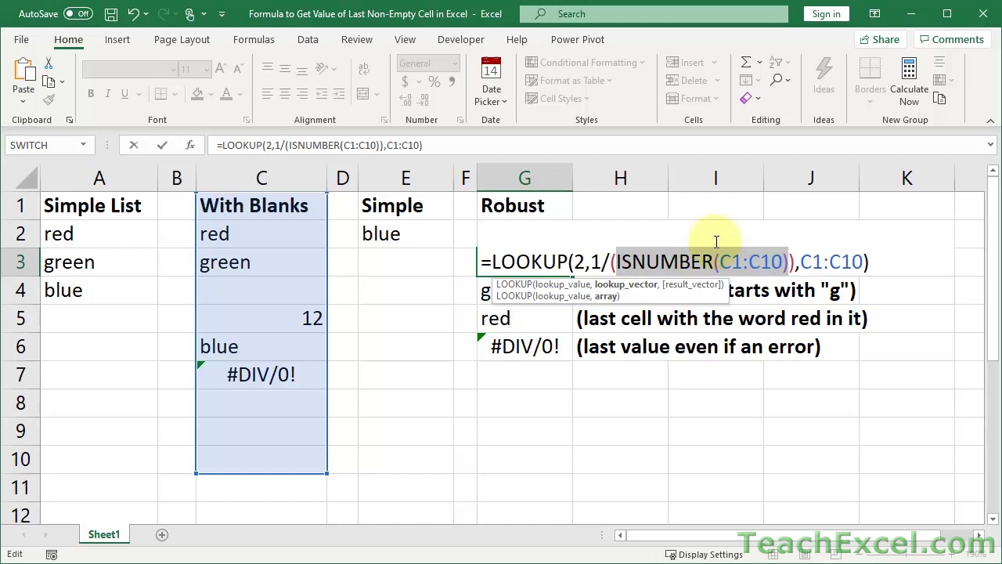
{"action": "key", "text": "Return"}
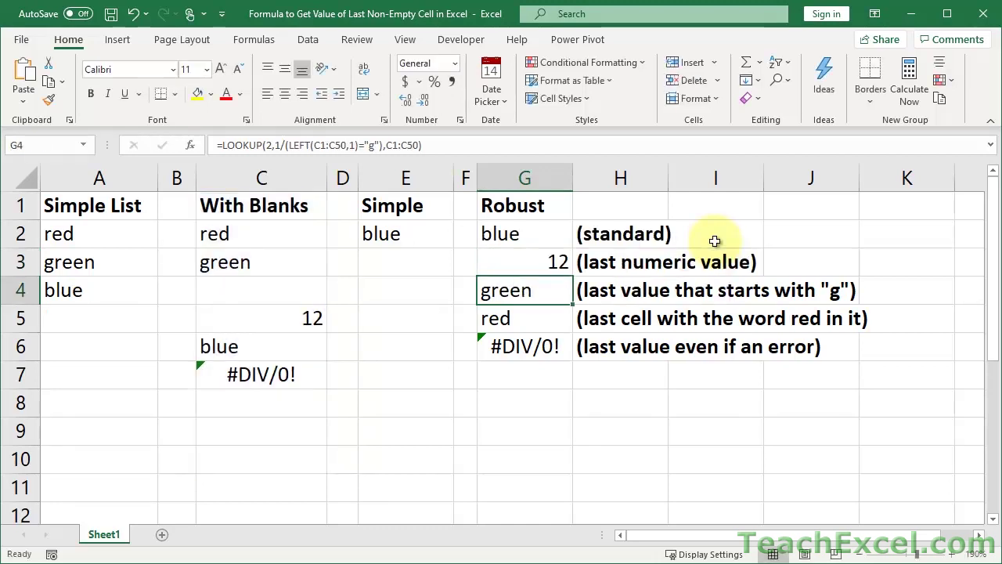
- Enter the sample logical values TRUE in E8 and FALSE in E9
{"action": "left_click", "coordinate": [396, 407]}
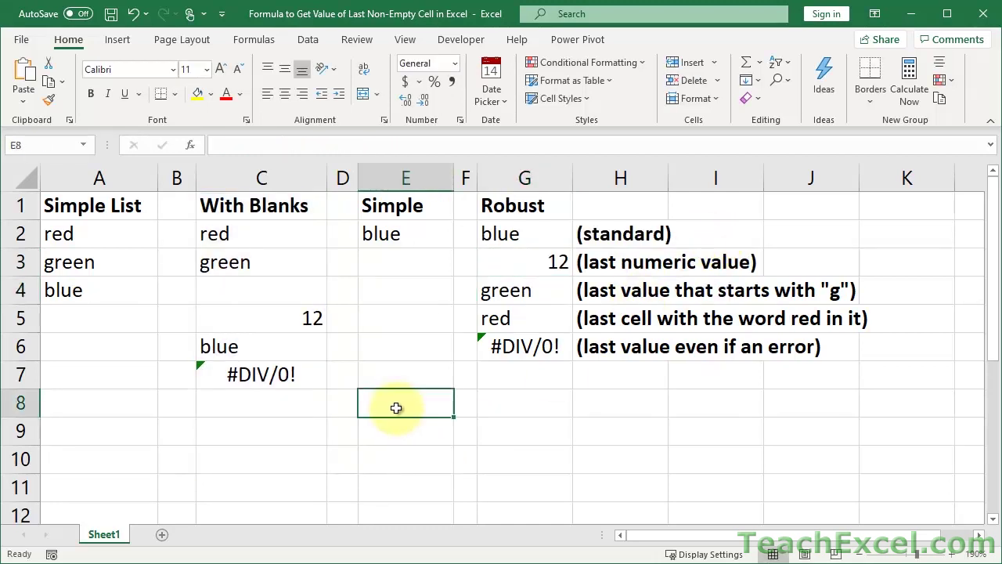
{"action": "type", "text": "true"}
{"action": "key", "text": "Return"}
{"action": "type", "text": "falst"}
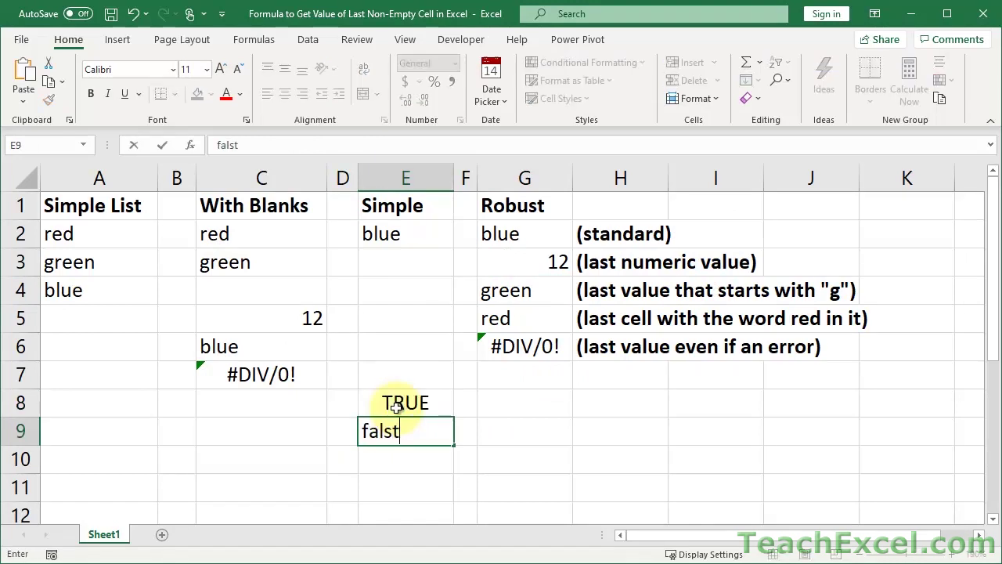
{"action": "key", "text": "BackSpace"}
{"action": "type", "text": "e"}
{"action": "key", "text": "Tab"}
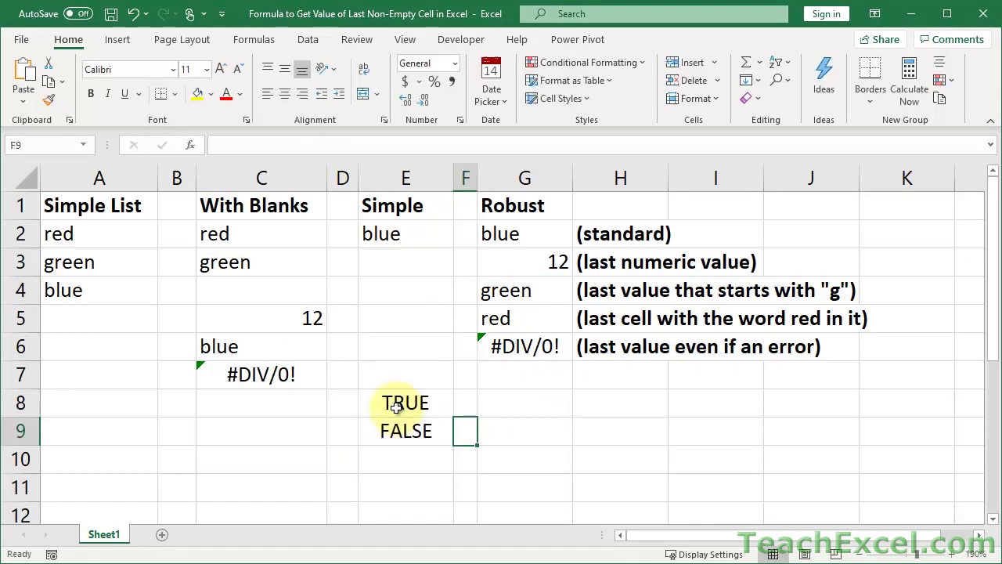
- Enter =E8*1 in G8, fill it down to G9, and check both numeric equivalents
{"action": "key", "text": "Up"}
{"action": "key", "text": "Right"}
{"action": "type", "text": "="}
{"action": "key", "text": "Left"}
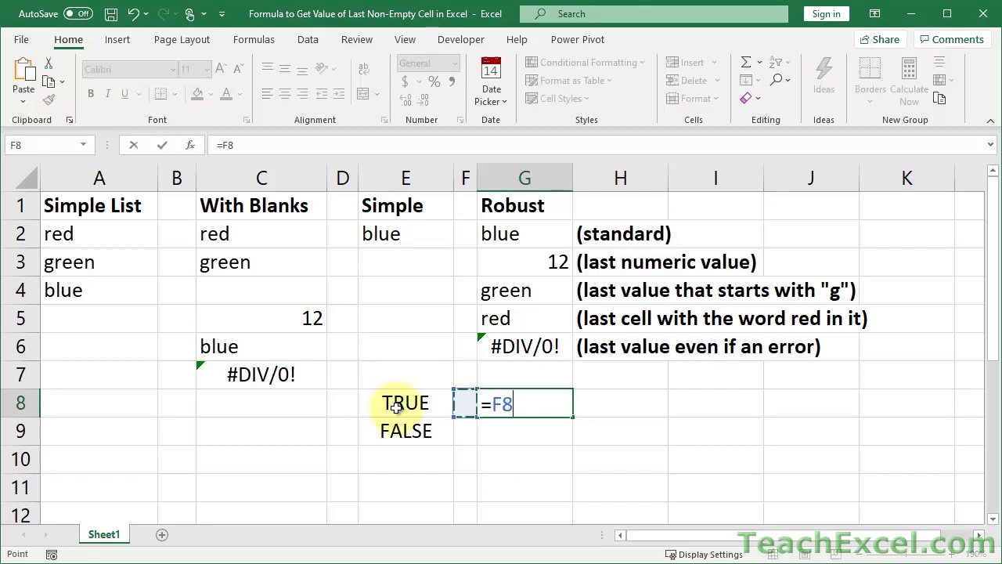
{"action": "key", "text": "Left"}
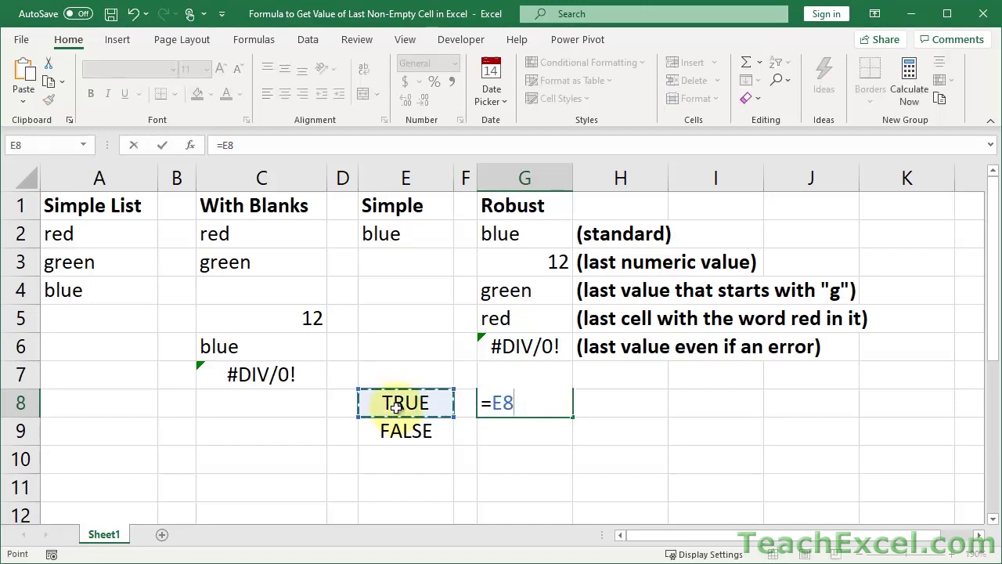
{"action": "type", "text": "*1"}
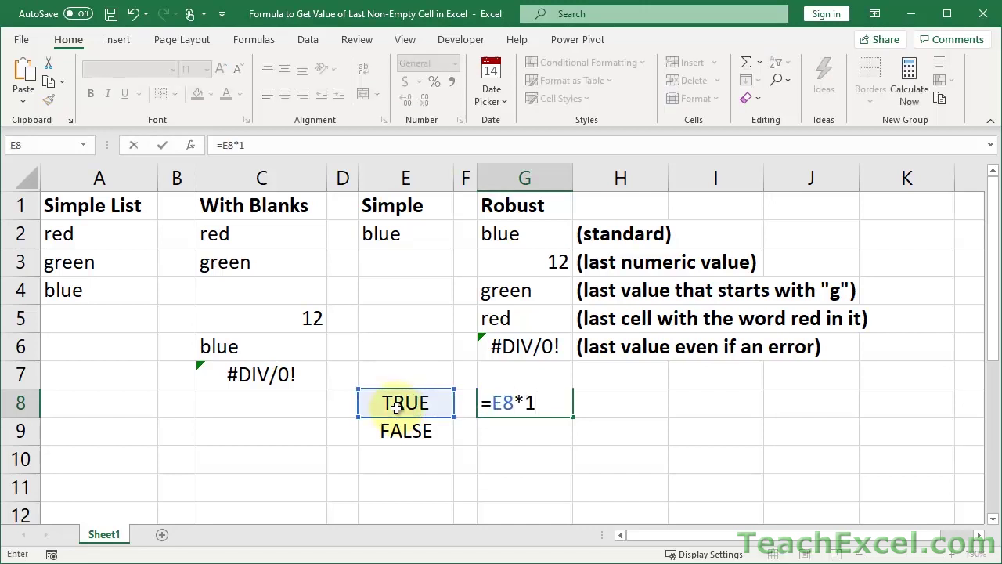
{"action": "key", "text": "ctrl+Return"}
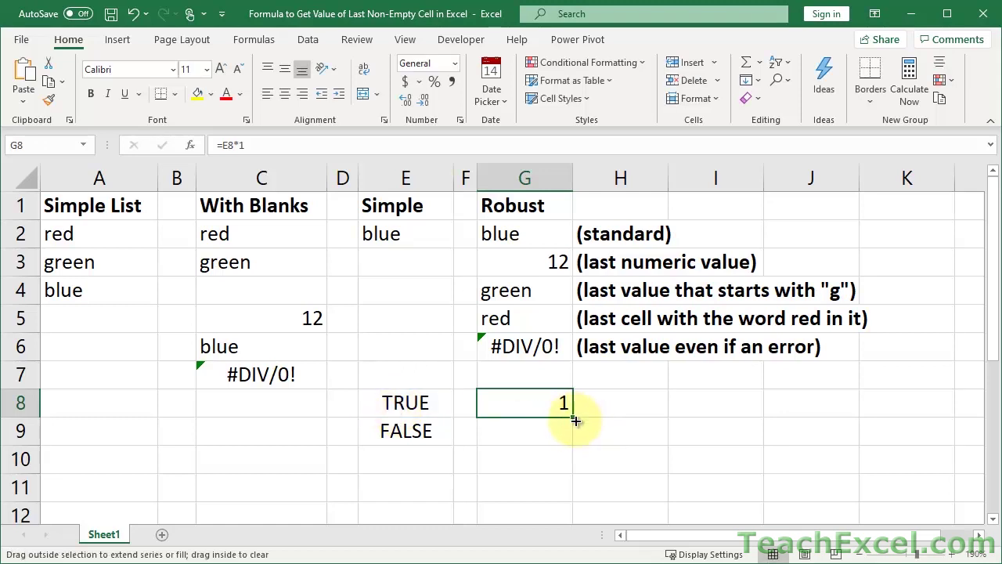
{"action": "left_click_drag", "start_coordinate": [575, 420], "coordinate": [585, 436]}
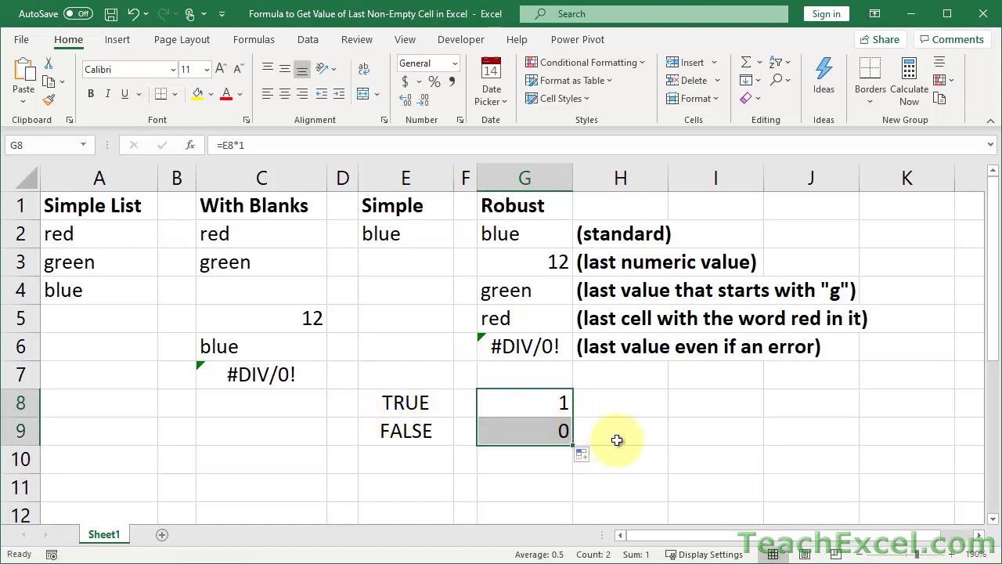
{"action": "left_click", "coordinate": [505, 406]}
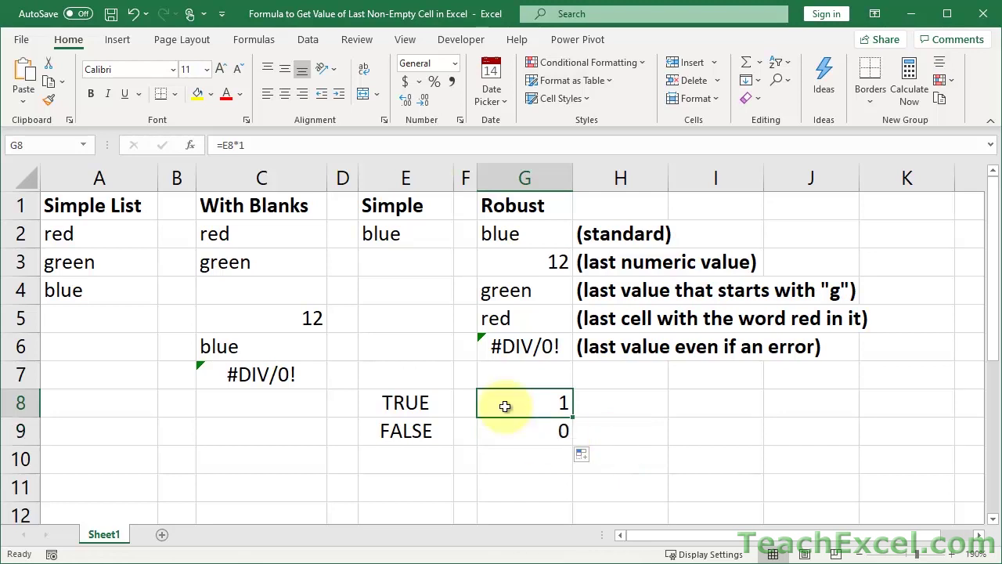
{"action": "left_click", "coordinate": [509, 425]}
- Replace G8's formula with =1/E8 and fill it down to G9
{"action": "left_click", "coordinate": [505, 402]}
{"action": "type", "text": "=1/"}
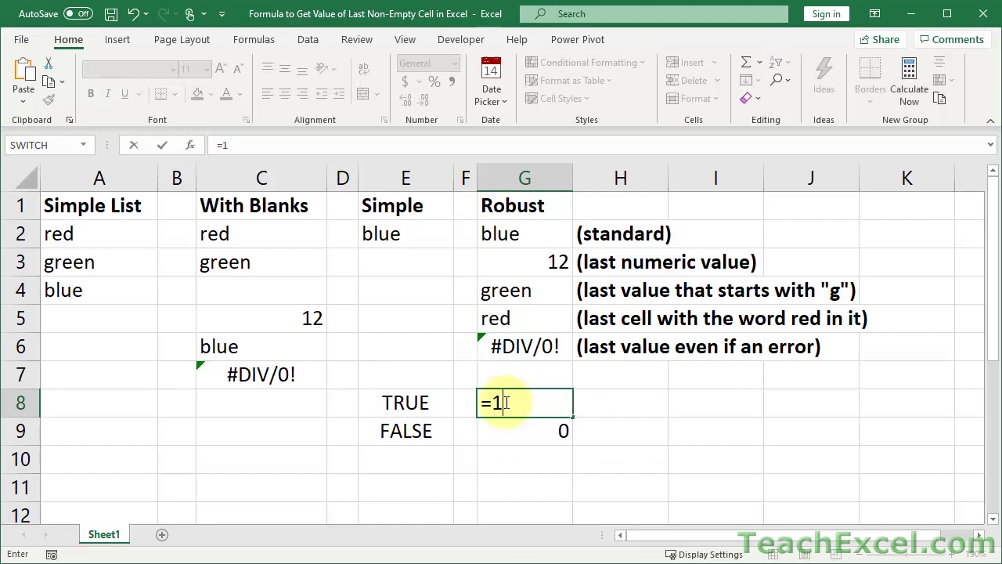
{"action": "left_click", "coordinate": [420, 400]}
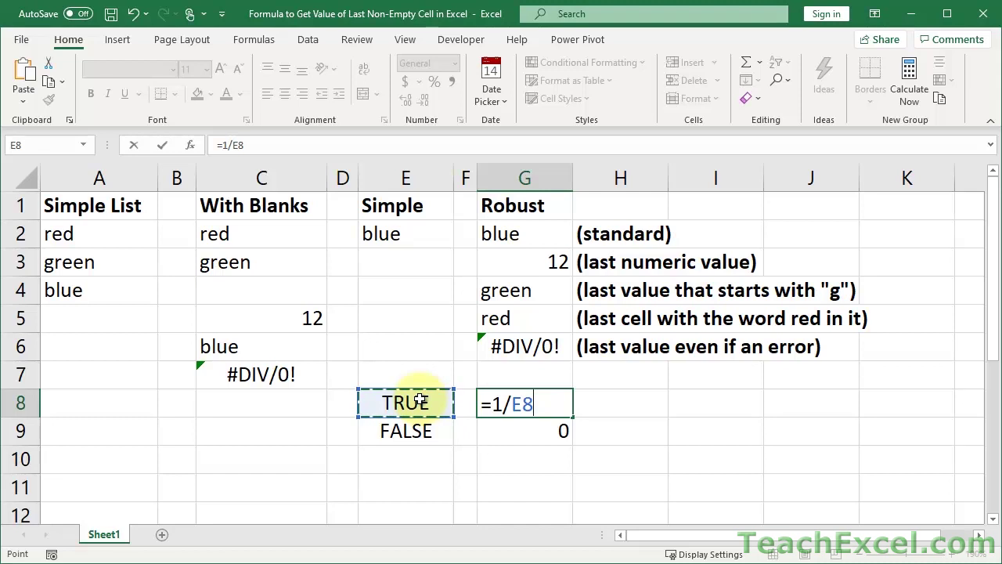
{"action": "key", "text": "ctrl+Return"}
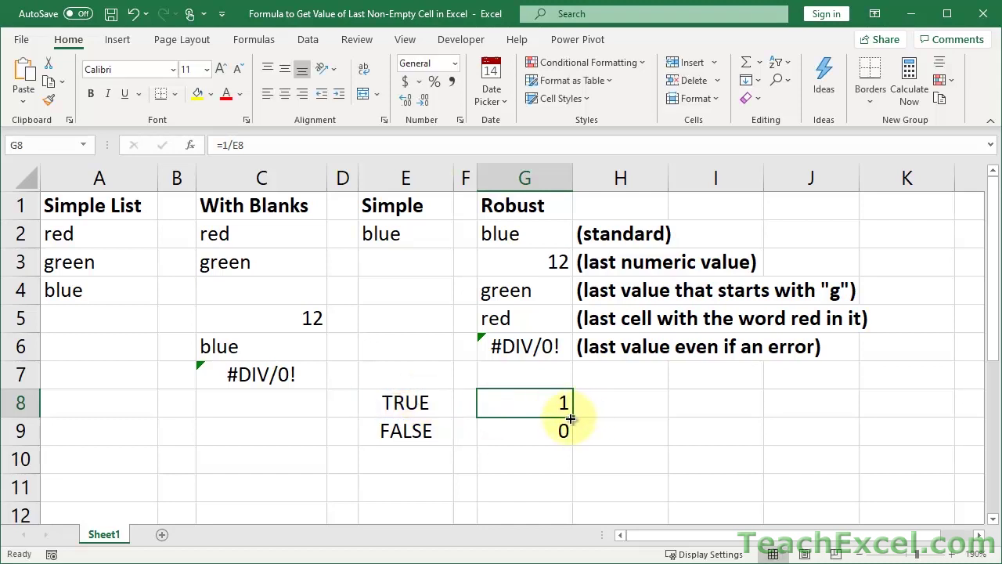
{"action": "left_click_drag", "start_coordinate": [573, 416], "coordinate": [573, 441]}
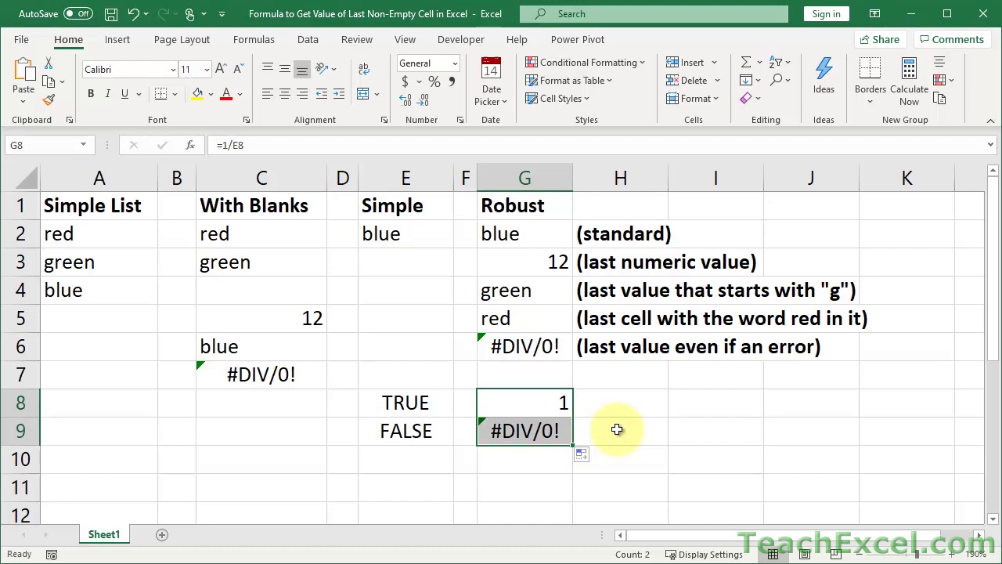
- Clear the sample logical values and division formulas from E8:G9
{"action": "left_click_drag", "start_coordinate": [449, 404], "coordinate": [486, 427]}
{"action": "key", "text": "Delete"}
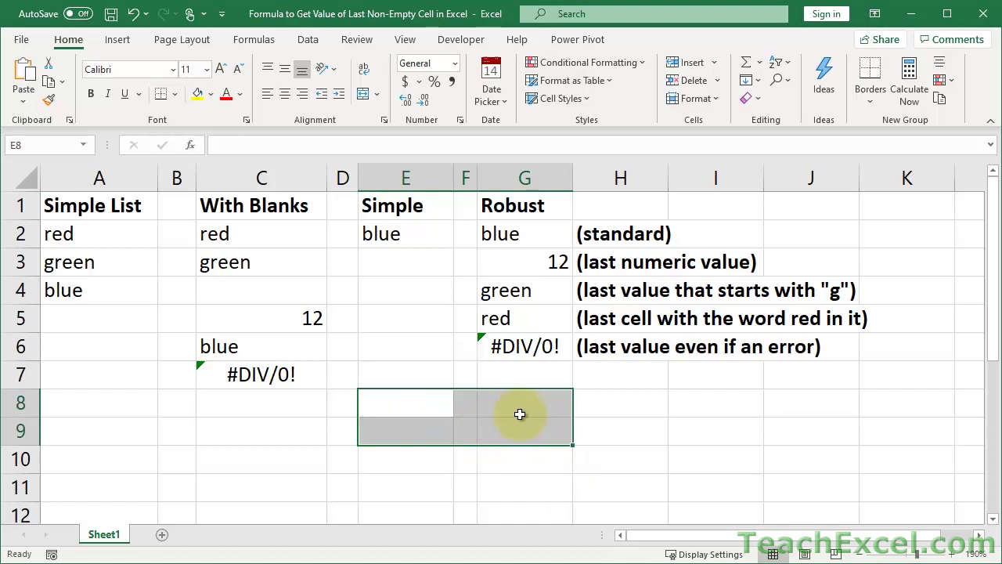
{"action": "left_click", "coordinate": [522, 414]}
- Open G3's LOOKUP formula for editing and evaluate only its (ISNUMBER(C1:C10)) portion in place
{"action": "double_click", "coordinate": [509, 262]}
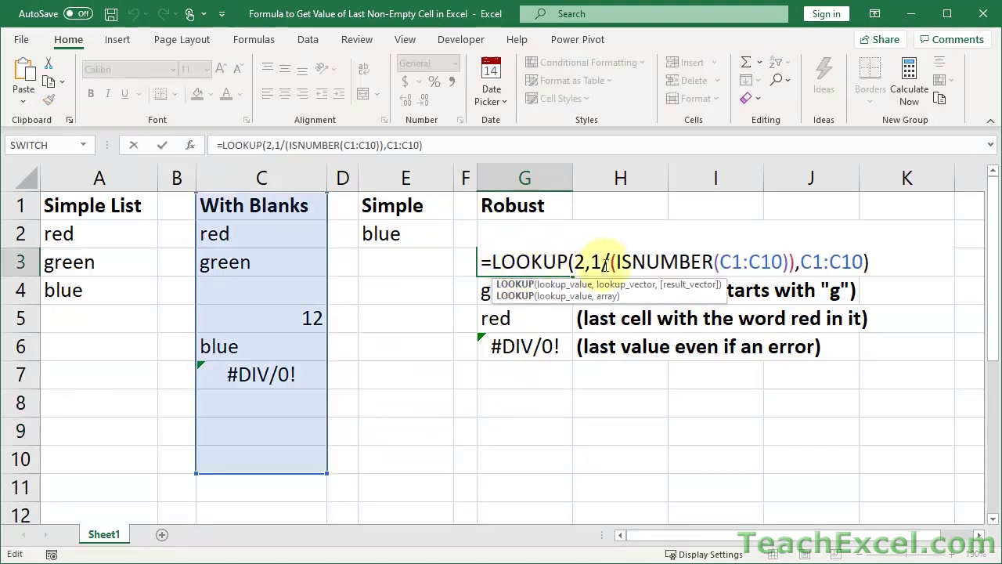
{"action": "left_click_drag", "start_coordinate": [610, 262], "coordinate": [795, 266]}
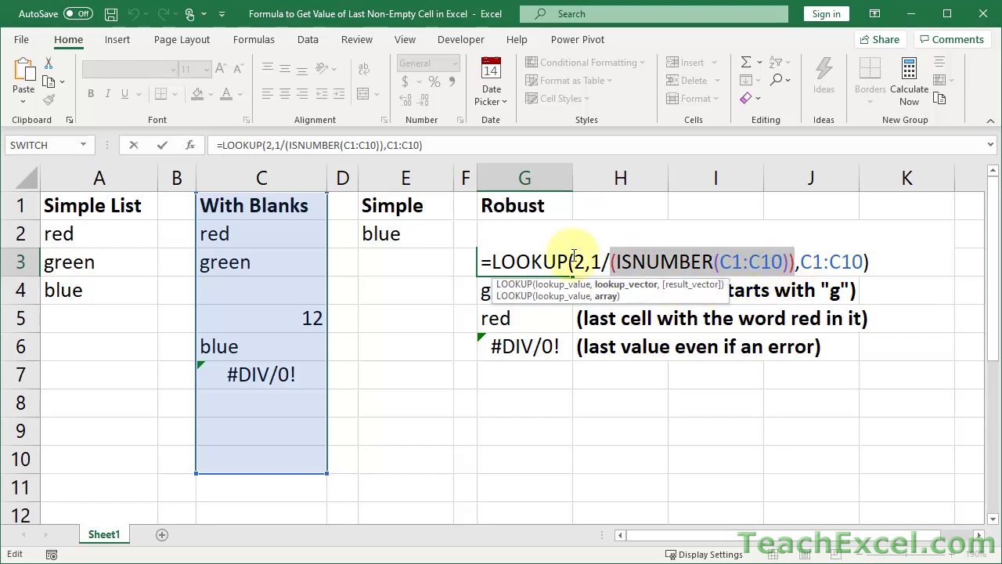
{"action": "key", "text": "F9"}
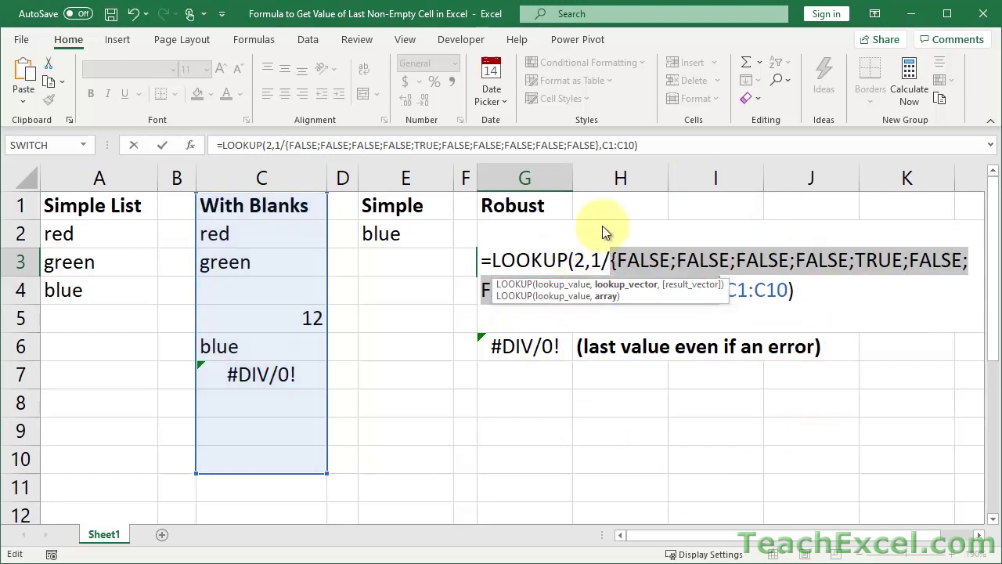
- Evaluate the division of 1 by the TRUE/FALSE array within G3's formula to examine the lookup vector
{"action": "left_click", "coordinate": [590, 259]}
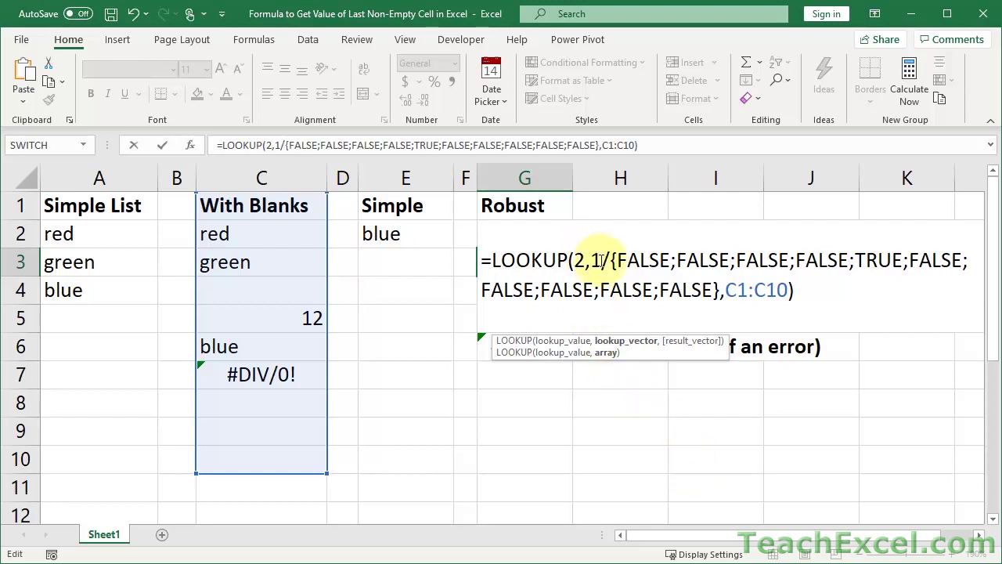
{"action": "left_click_drag", "start_coordinate": [592, 261], "coordinate": [603, 261]}
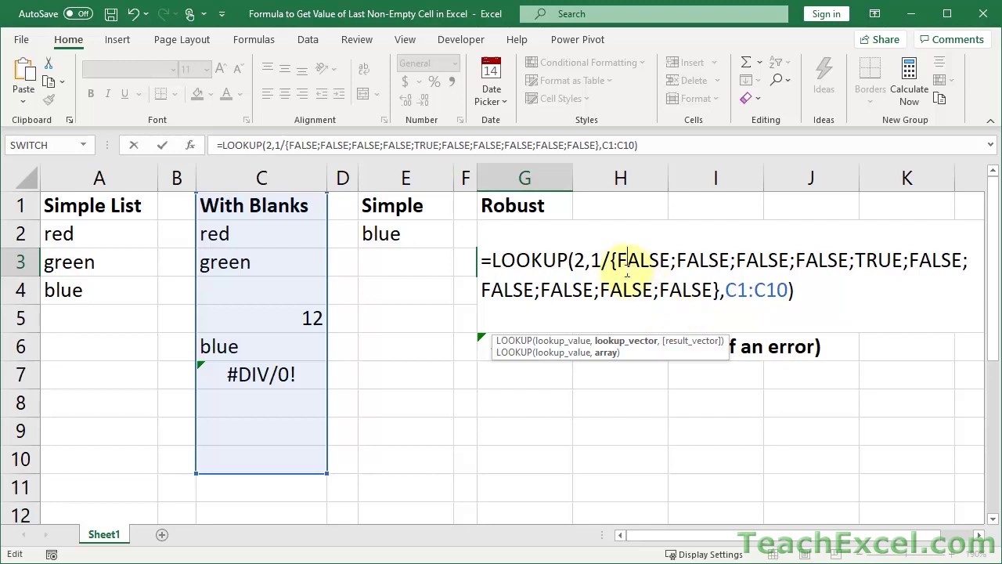
{"action": "left_click_drag", "start_coordinate": [592, 264], "coordinate": [719, 296]}
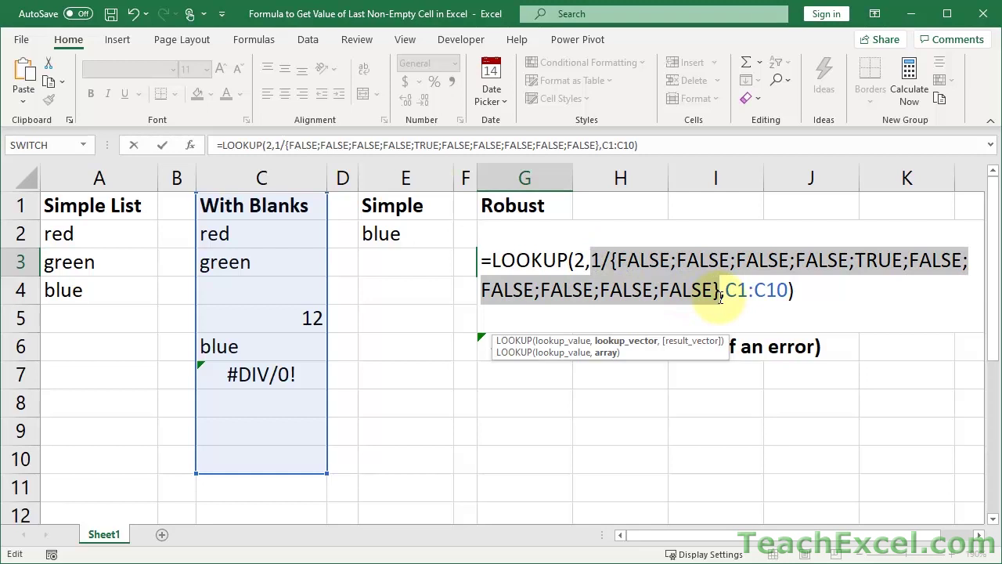
{"action": "key", "text": "F9"}
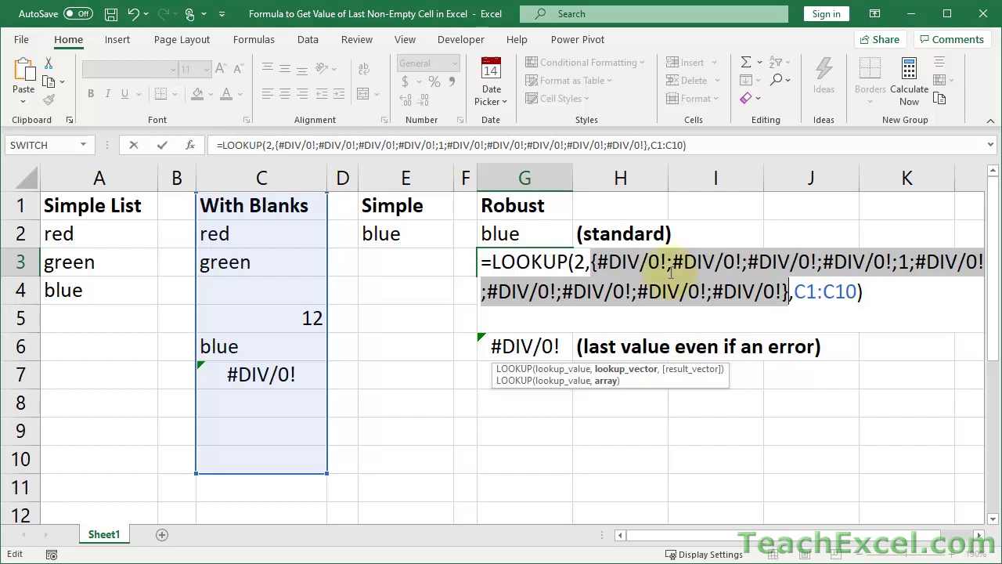
- Examine the lookup value 2 against the array, evaluate the C1:C10 result vector in G3, and discard the evaluated changes
{"action": "left_click", "coordinate": [583, 261]}
{"action": "left_click_drag", "start_coordinate": [583, 262], "coordinate": [567, 263]}
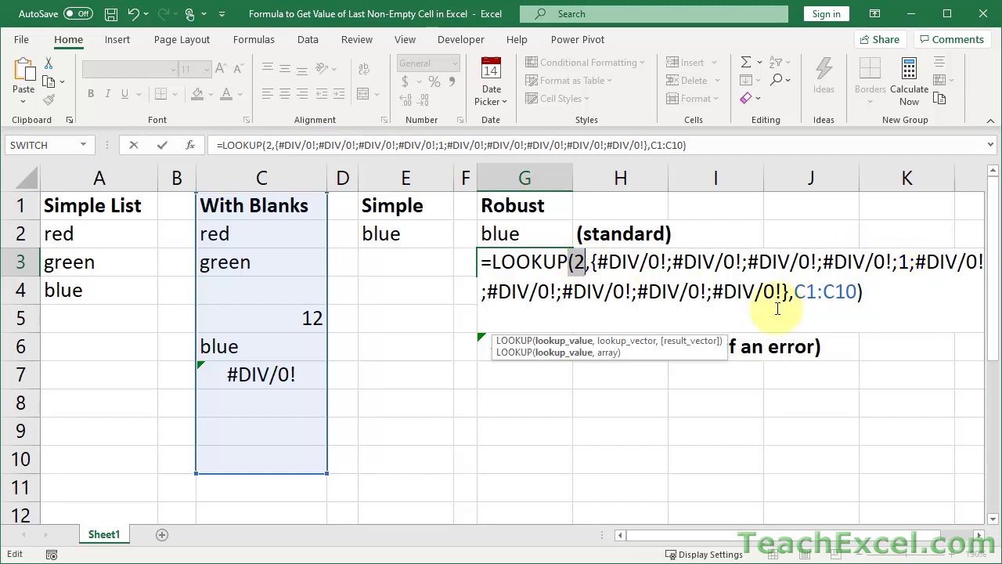
{"action": "left_click_drag", "start_coordinate": [791, 291], "coordinate": [575, 265]}
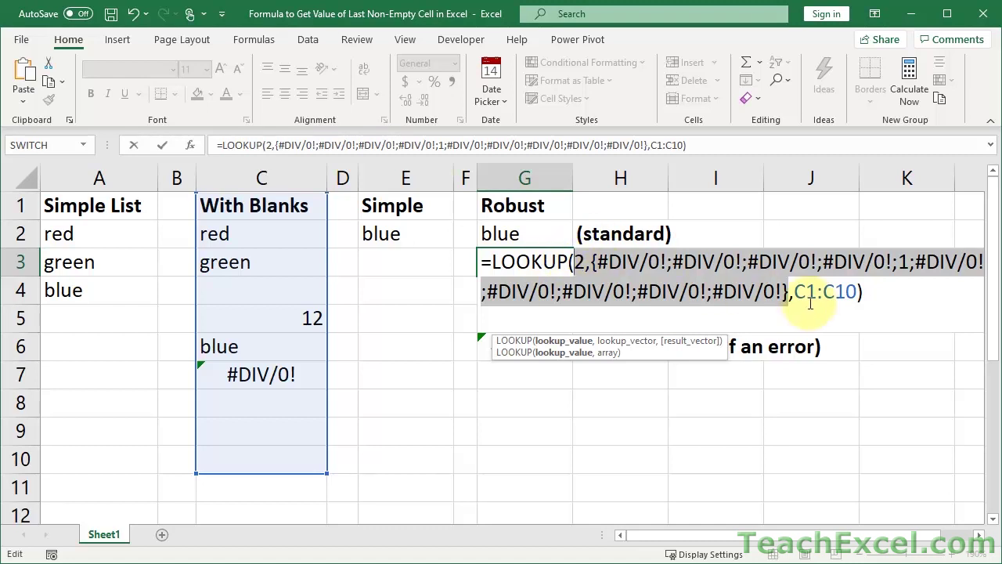
{"action": "left_click_drag", "start_coordinate": [794, 291], "coordinate": [854, 293]}
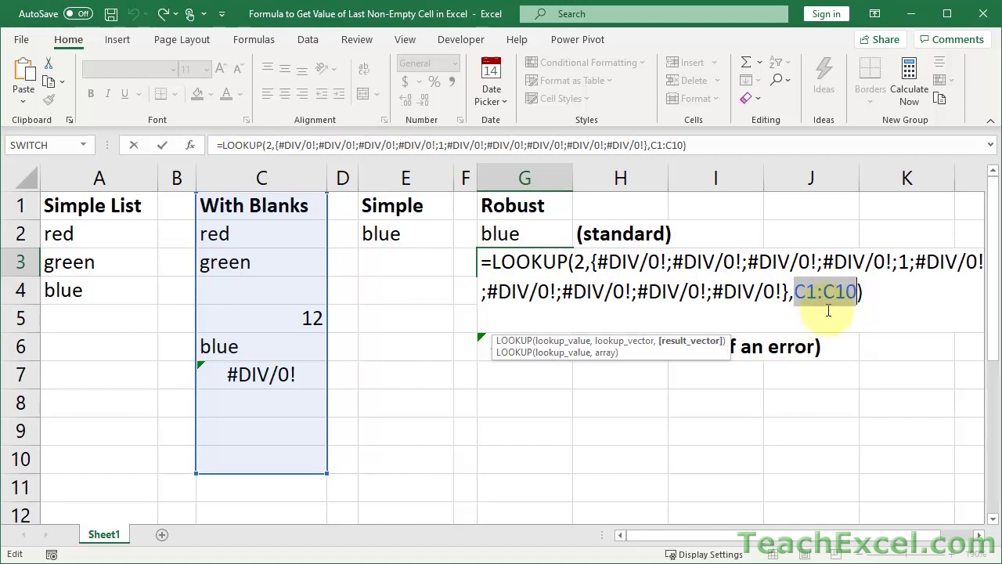
{"action": "key", "text": "F9"}
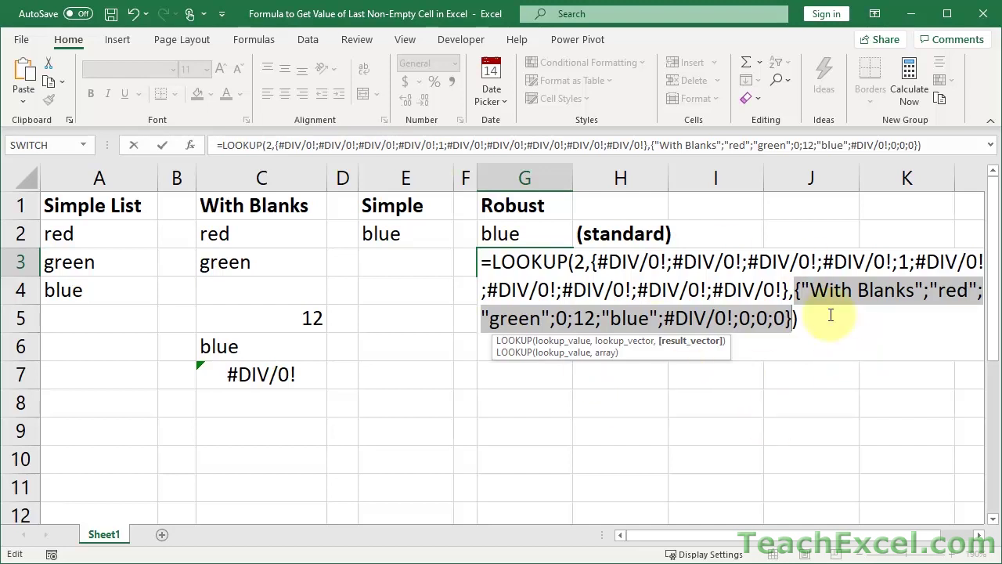
{"action": "key", "text": "Escape"}
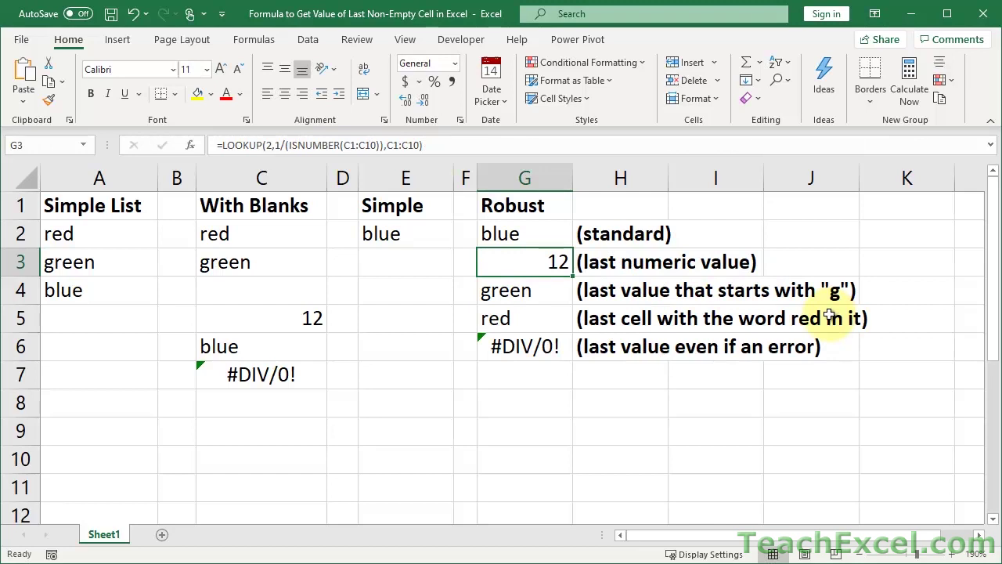
- Reopen G3's formula and highlight its C1:C10 result vector to compare it with the ISNUMBER test range
{"action": "double_click", "coordinate": [513, 260]}
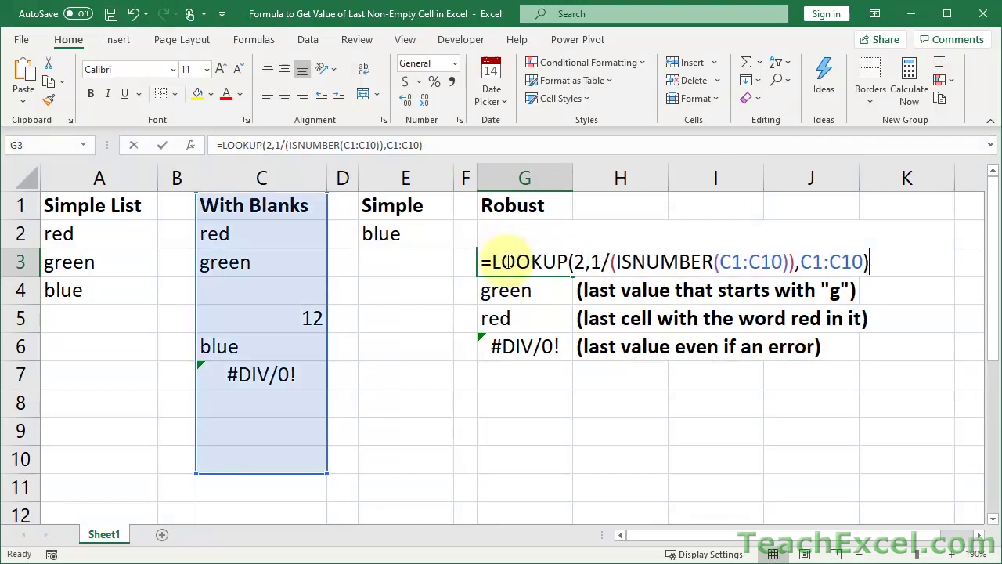
{"action": "left_click_drag", "start_coordinate": [615, 263], "coordinate": [863, 263]}
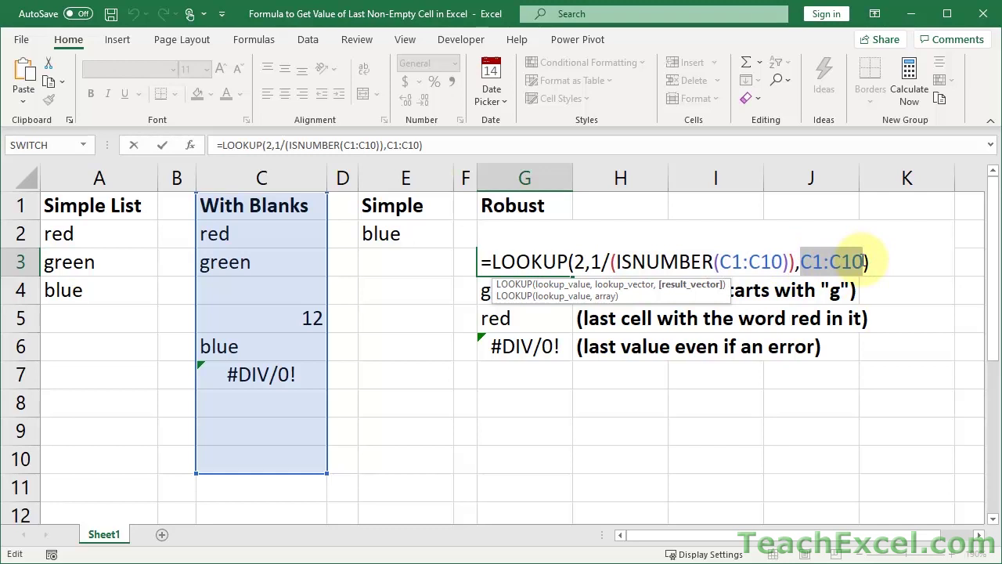